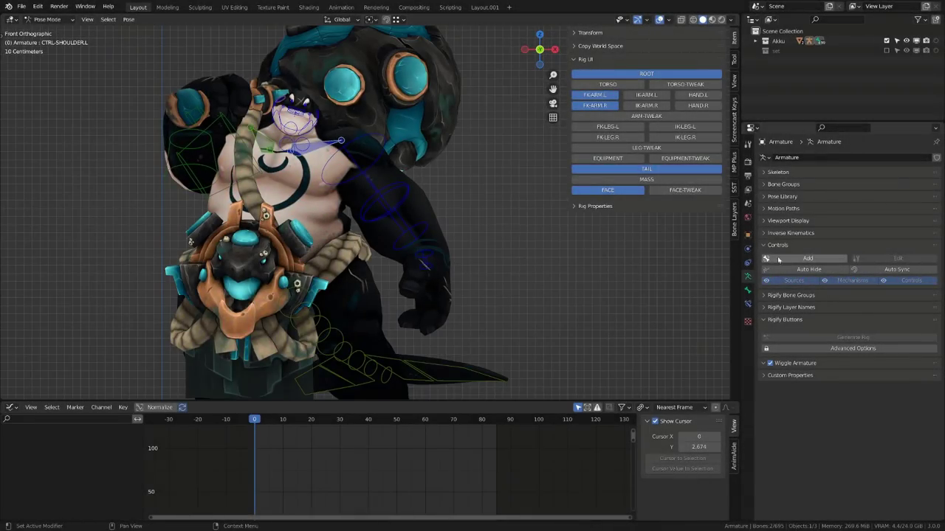
Step: Show the armature's skeleton settings and scale the circle mesh for the shoulder control shape along Y
left_click(763, 172)
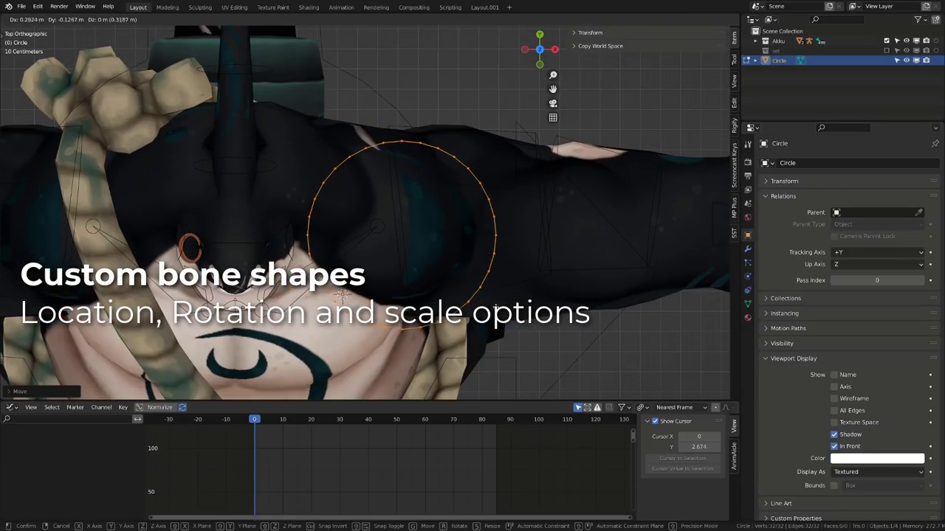
key("s")
key("y")
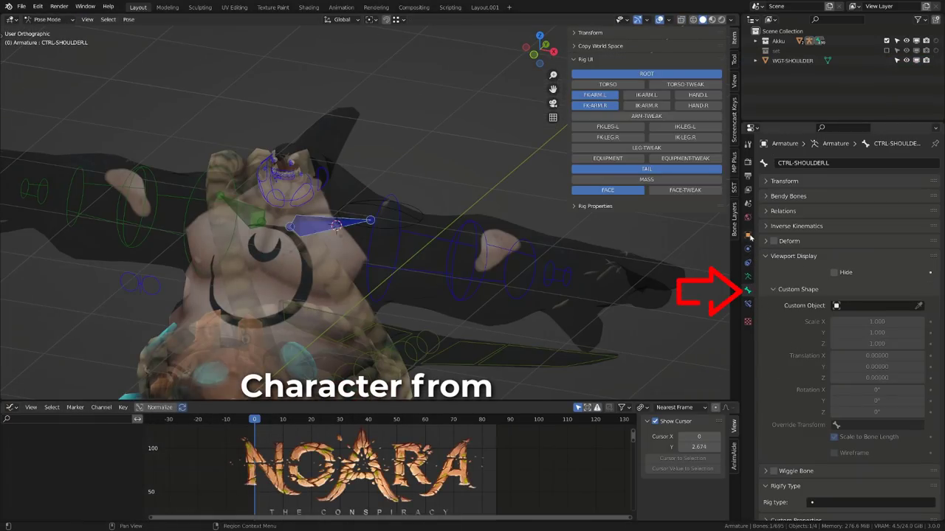
Step: Assign WGT-SHOULDER as the custom shape object of the left shoulder control bone
left_click(865, 306)
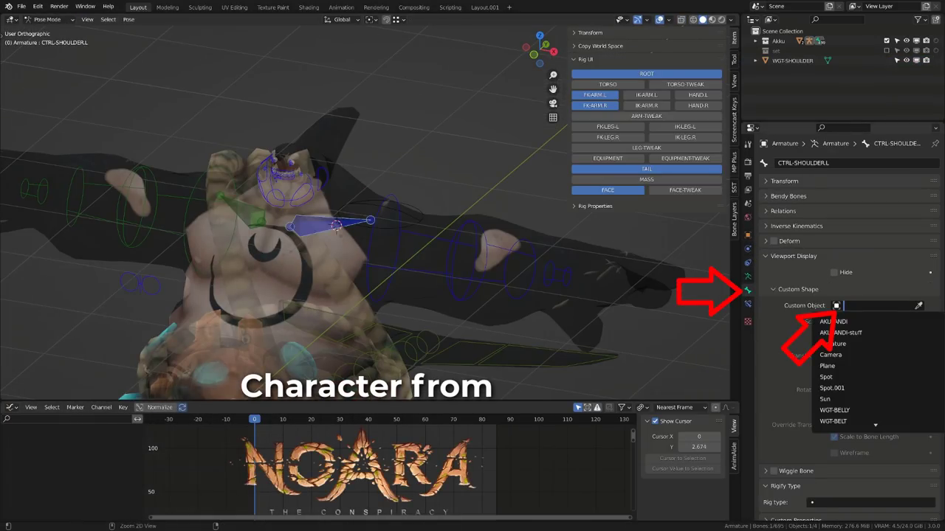
key("Return")
middle_click_drag(330, 197, 341, 221)
Step: Offset the left shoulder's custom shape to a translation of about X 0.116 and Y 0.47
left_click_drag(877, 356, 911, 355)
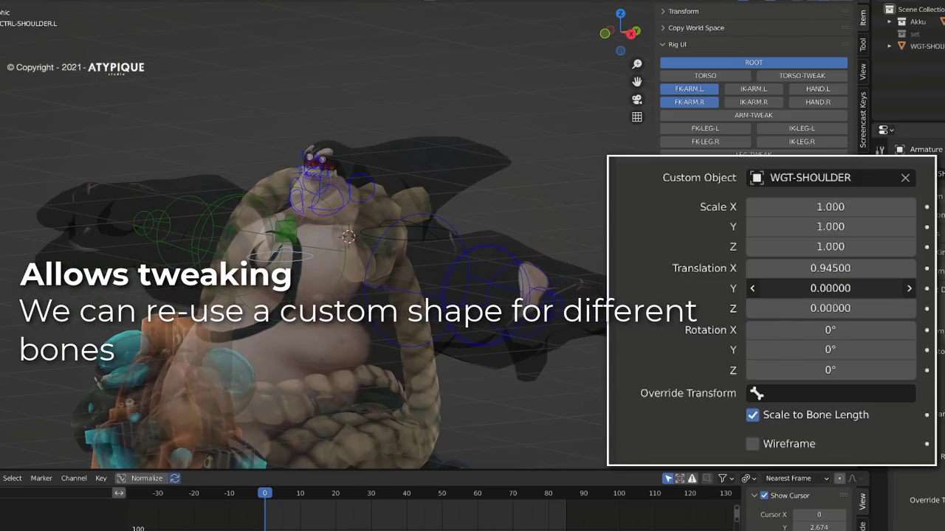
left_click_drag(830, 288, 838, 268)
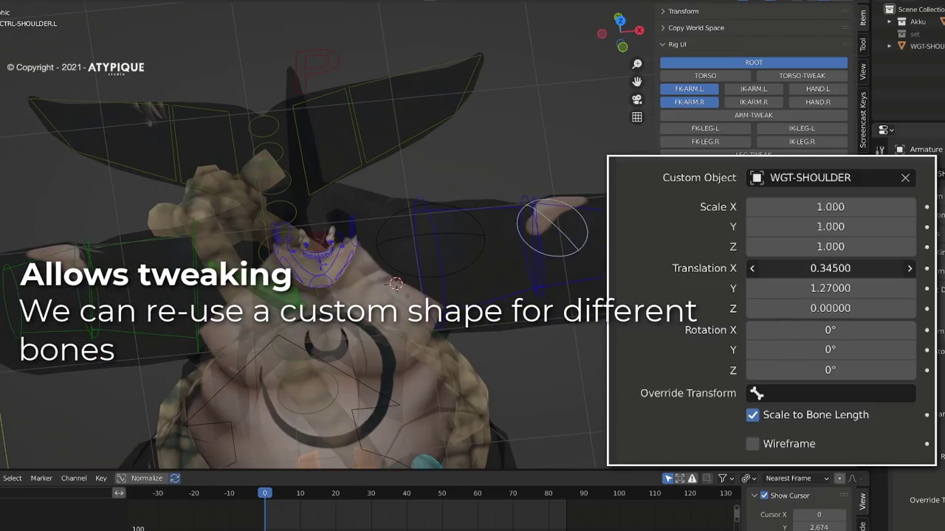
left_click_drag(830, 287, 814, 288)
left_click_drag(810, 268, 770, 268)
Step: Rotate the left shoulder's custom shape to about 53.2° around Z and fine-tune its X translation
left_click_drag(809, 350, 849, 369)
right_click(826, 350)
left_click_drag(849, 369, 854, 370)
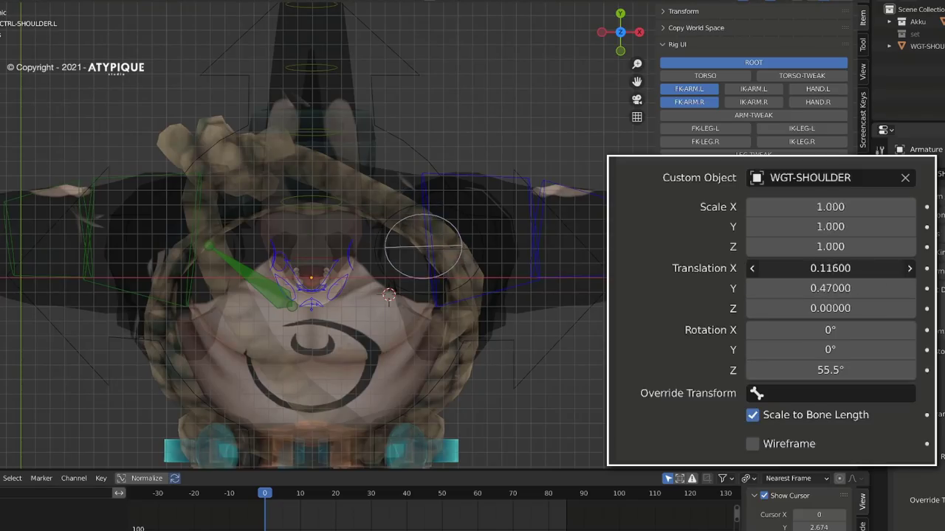
left_click_drag(830, 268, 842, 268)
left_click_drag(820, 369, 802, 370)
Step: Set the custom shape's scale to 1.5 on all axes and readjust its X and Y translation
type("1.")
left_click_drag(822, 207, 833, 268)
type("5")
key("Return")
left_click_drag(830, 287, 821, 268)
left_click_drag(831, 288, 859, 268)
Step: Set the custom shape's scale to 1.4 on all axes, adjust its Y translation to about 0.371 and raise it slightly along Z
left_click_drag(856, 207, 856, 247)
type("1.4")
key("Return")
mouse_move(830, 288)
left_mouse_down()
mouse_move(814, 268)
mouse_move(837, 288)
left_mouse_up()
middle_click_drag(465, 325, 464, 191)
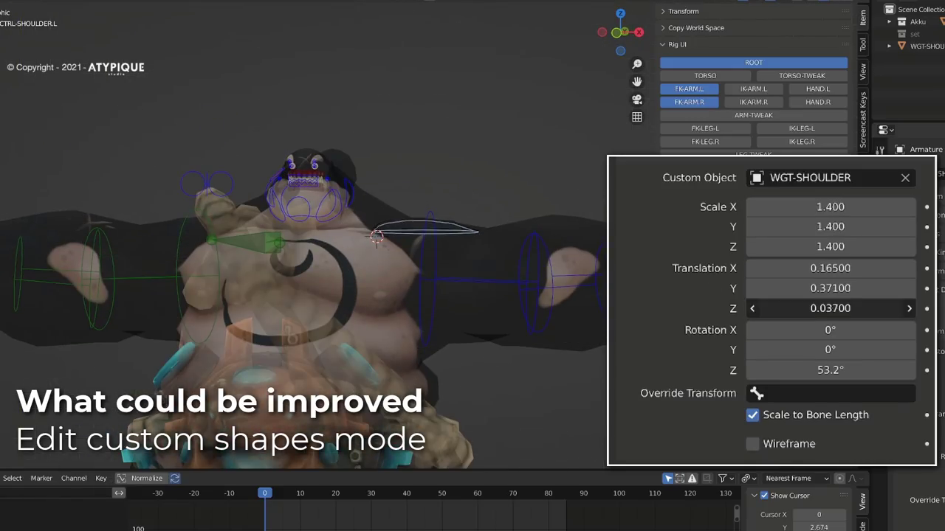
left_click_drag(830, 309, 837, 308)
Step: Select the right shoulder control bone and flip the selection between both shoulder controls to compare their custom shapes
middle_click_drag(557, 189, 502, 274)
left_click(249, 249)
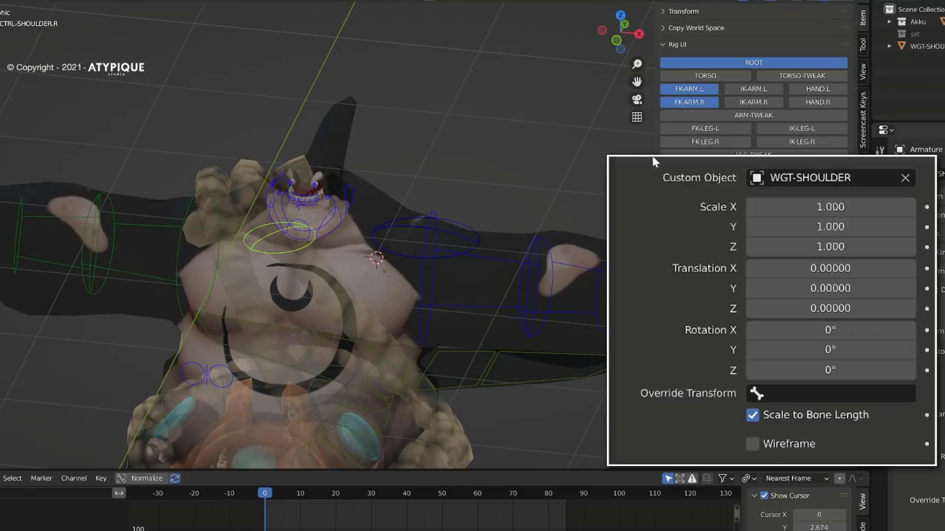
key("ctrl+shift+m")
key("ctrl+shift+m")
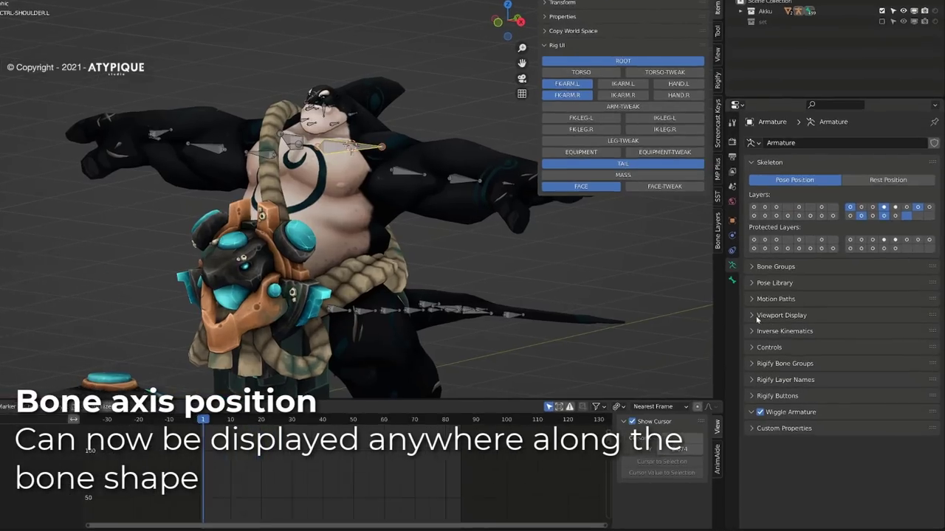
Step: Display the armature's bone axes and slide their position from the bone tips toward the roots
left_click(769, 322)
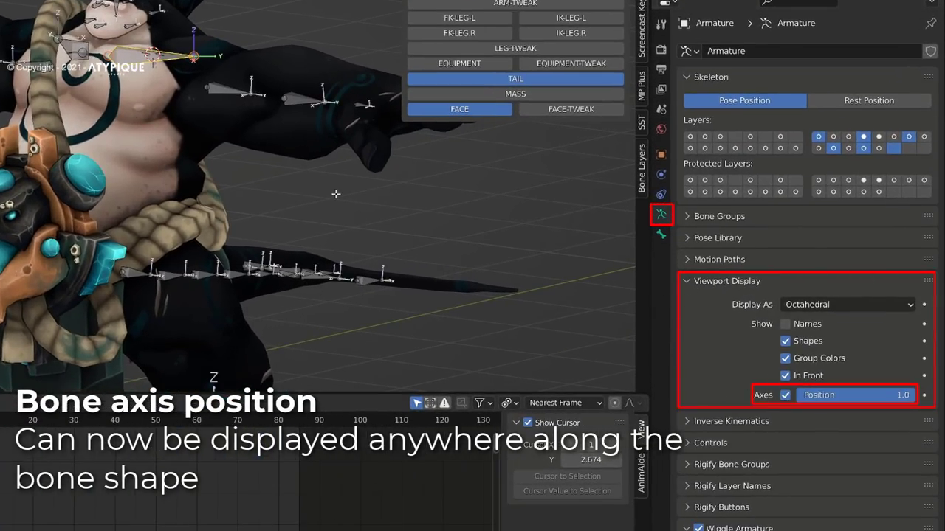
scroll(268, 116, "up", 3)
middle_click_drag(268, 116, 328, 234, "shift")
scroll(221, 207, "up", 2)
middle_click_drag(222, 209, 225, 200, "shift")
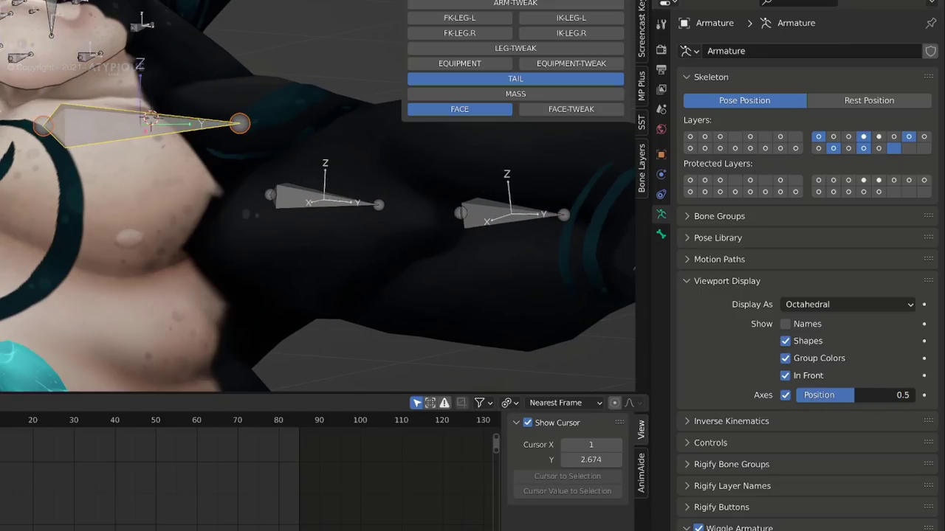
mouse_move(860, 395)
left_mouse_down()
mouse_move(908, 395)
mouse_move(811, 395)
left_mouse_up()
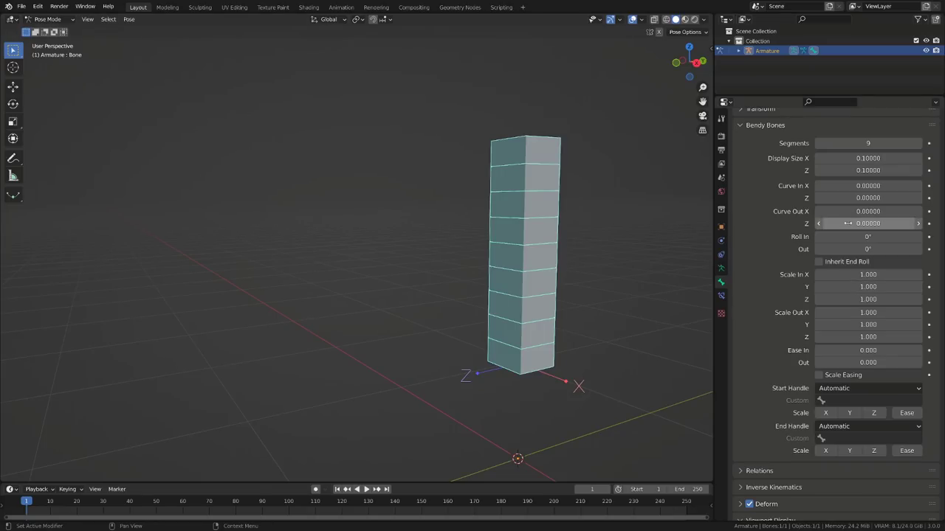
Step: Try bending the bendy bone with Curve Out Z and with Curve In X, resetting each value to its default
left_click_drag(847, 223, 875, 197)
right_click(848, 226)
key("BackSpace")
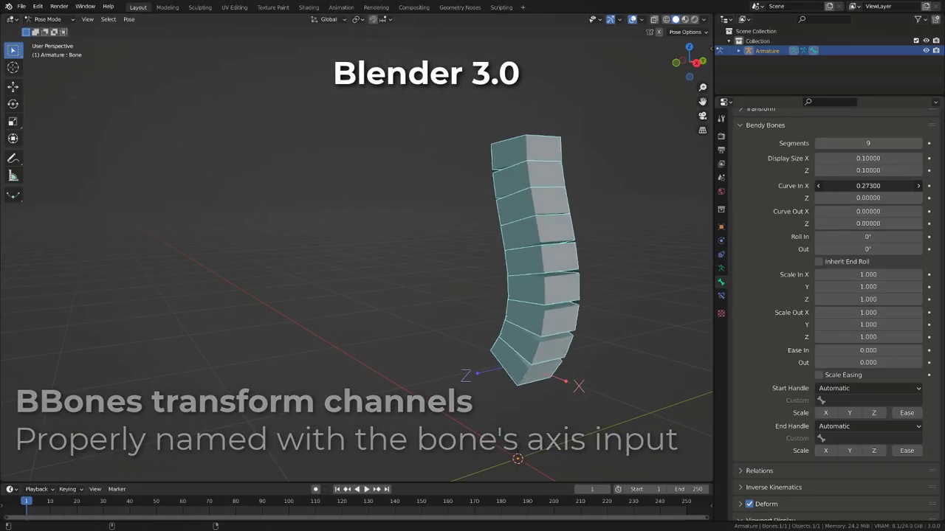
mouse_move(860, 186)
left_mouse_down()
mouse_move(908, 186)
mouse_move(835, 186)
mouse_move(882, 185)
mouse_move(856, 186)
left_mouse_up()
right_click(860, 186)
key("BackSpace")
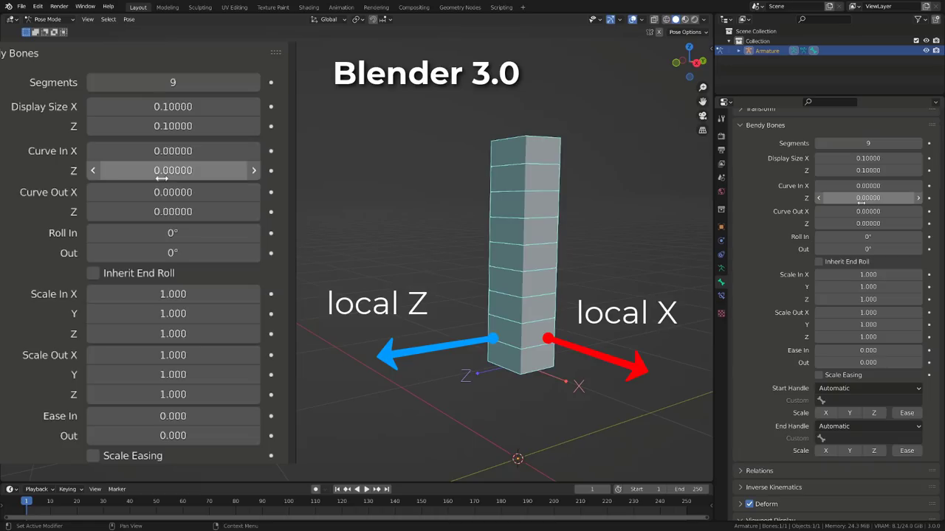
Step: Try bending the bone with Curve In Z and reset it, and compare with Curve In Y in Blender 2.9
left_click_drag(857, 198, 911, 197)
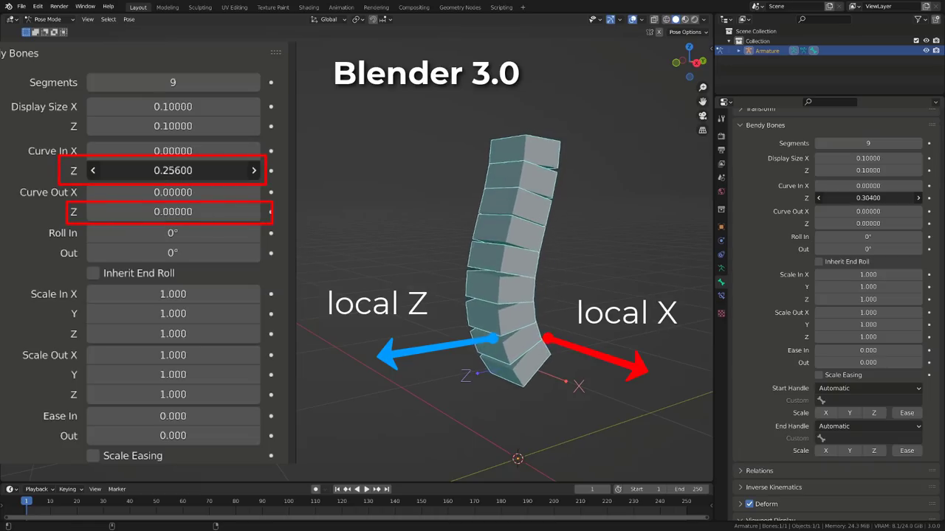
key("BackSpace")
mouse_move(825, 198)
left_mouse_down()
mouse_move(916, 197)
mouse_move(827, 198)
left_mouse_up()
key("BackSpace")
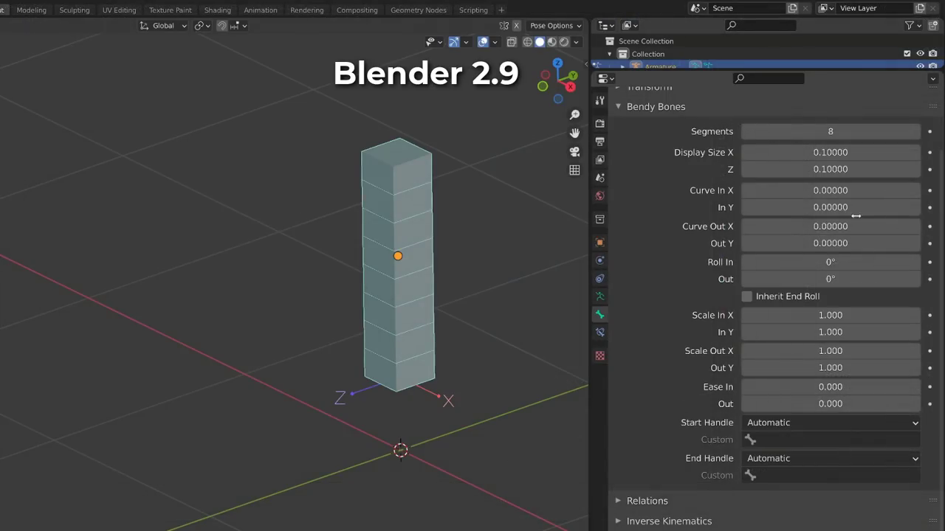
left_click_drag(830, 208, 759, 207)
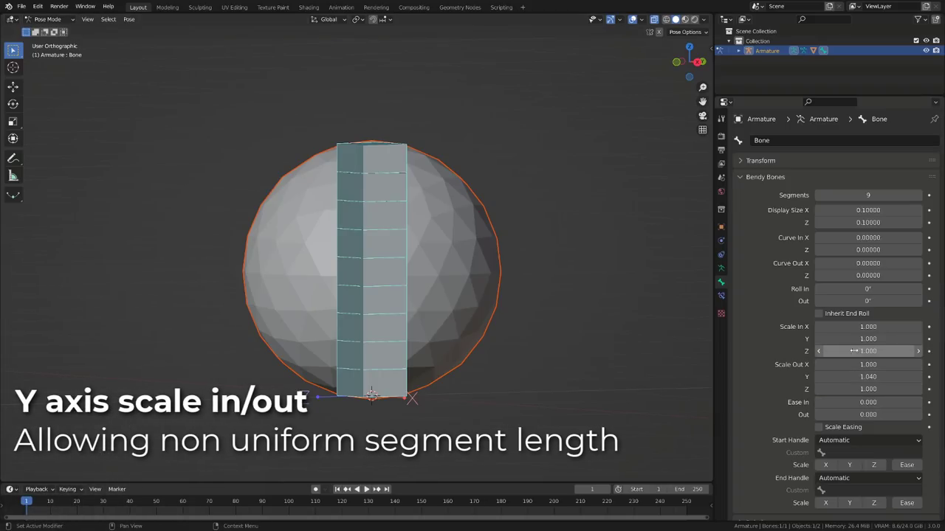
Step: Switch back to Blender 3.0 and try stretching the bendy bone's segments with Scale In Y
left_click_drag(868, 339, 902, 339)
key("Escape")
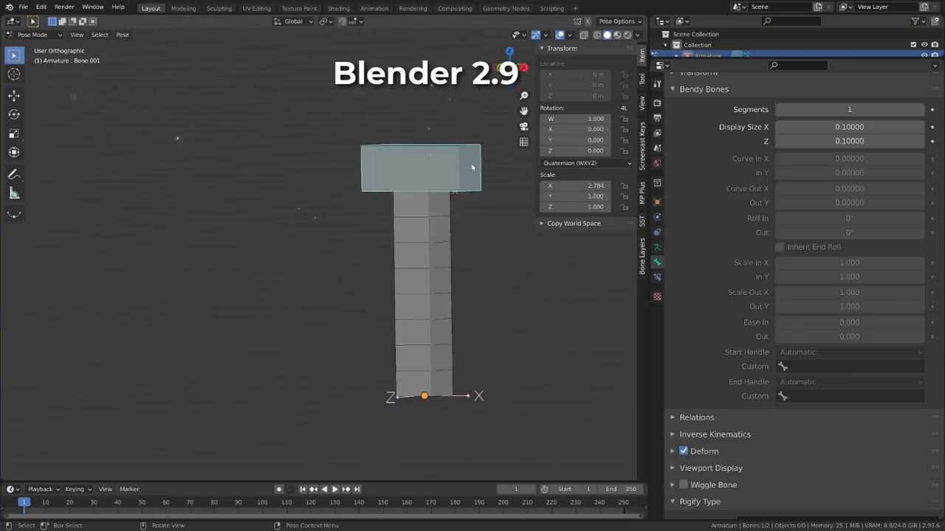
Step: In Blender 2.9, copy the upper bone's X scale as a new driver and paste it onto the lower bone's Scale Out X
key("r")
key("Escape")
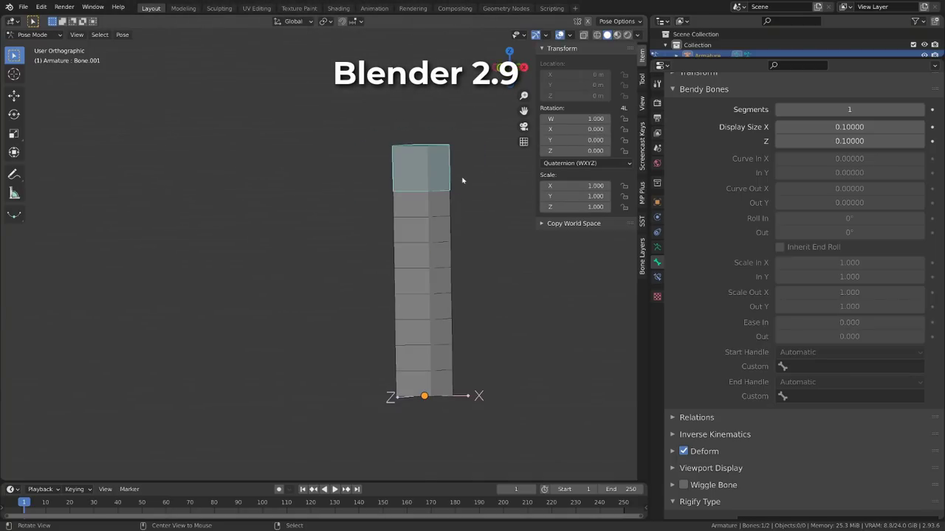
right_click(584, 186)
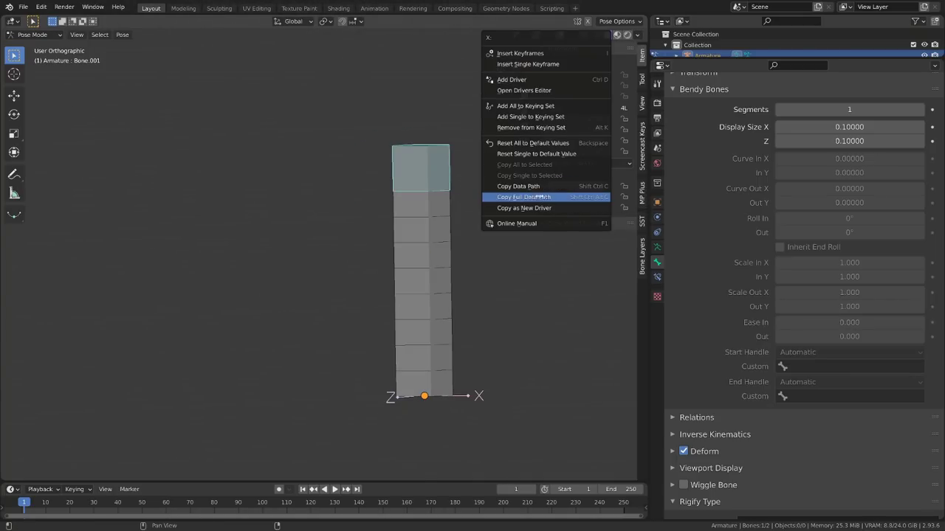
left_click(527, 209)
left_click(433, 223)
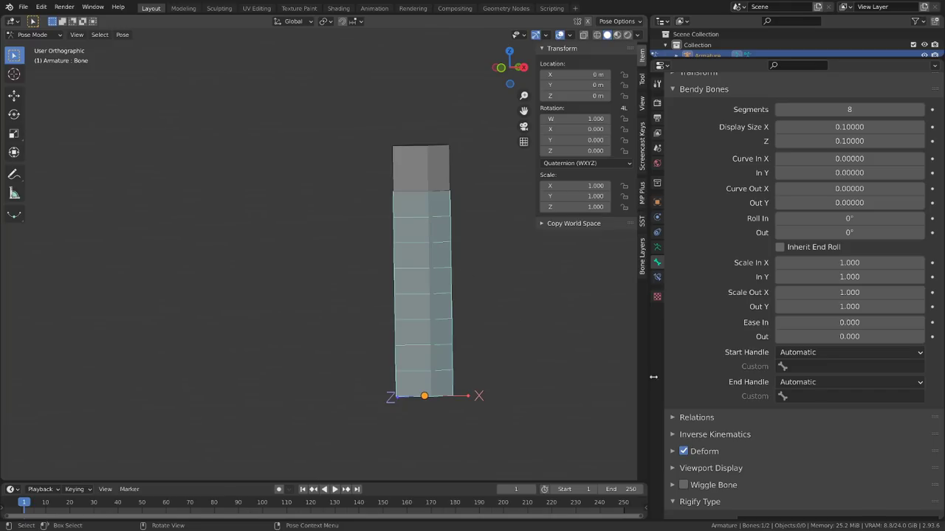
key("BackSpace")
right_click(832, 292)
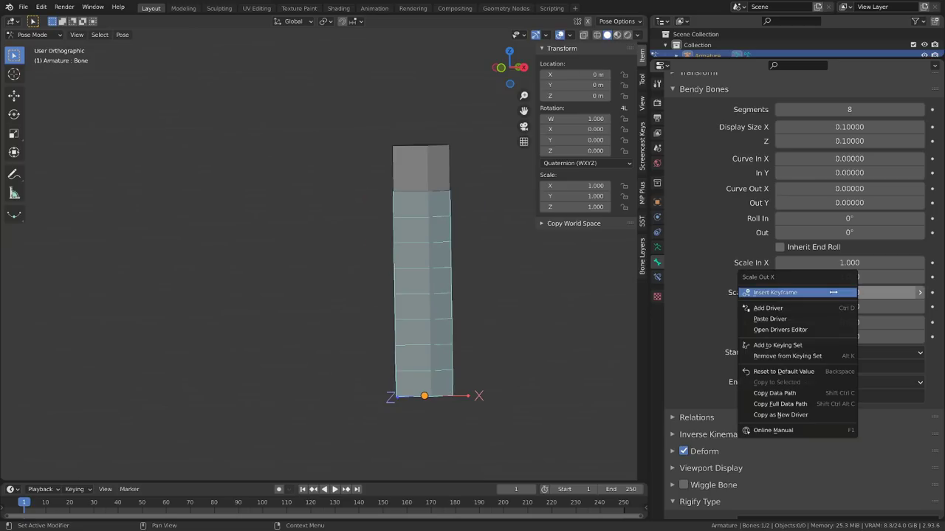
left_click(801, 323)
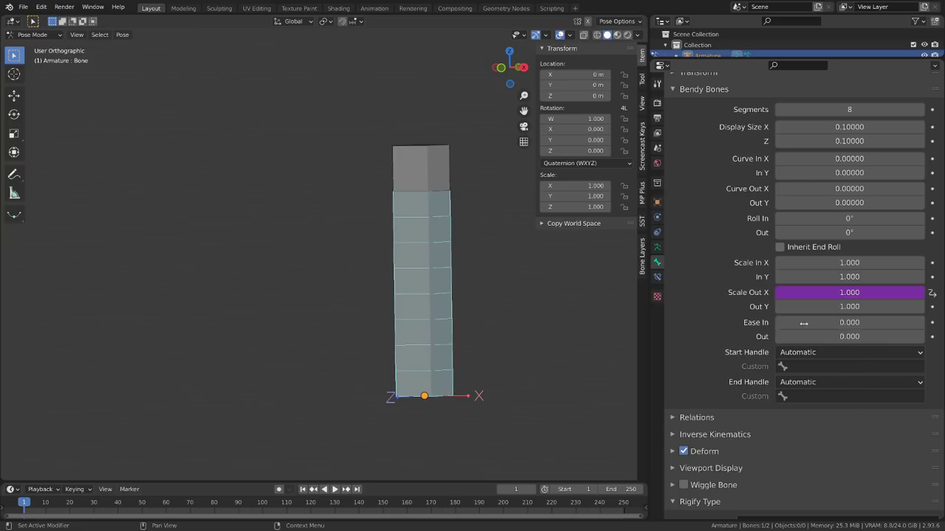
Step: Scale the upper bone along X to test the driver on the bendy bone
left_click(436, 173)
key("s")
key("x")
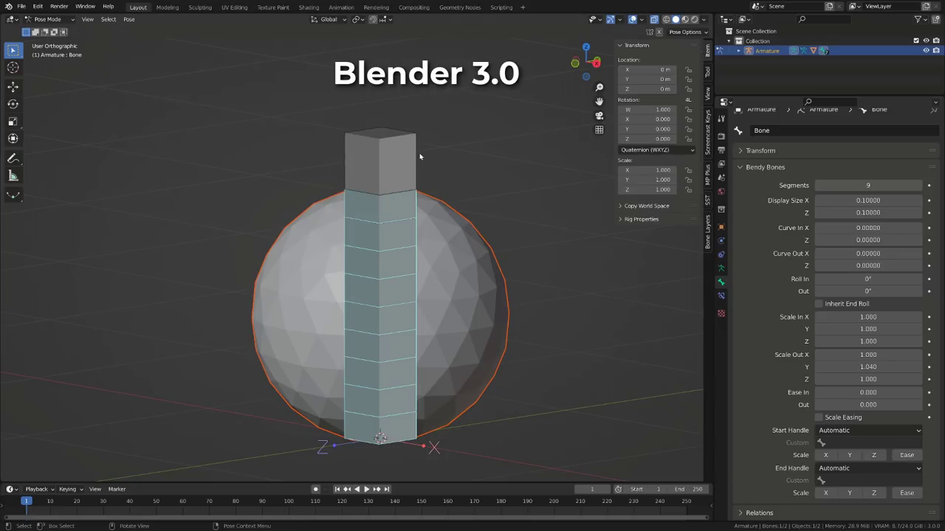
Step: Switch to Blender 3.0 and try rotating the upper bone above the bendy bone
left_click(401, 166)
key("r")
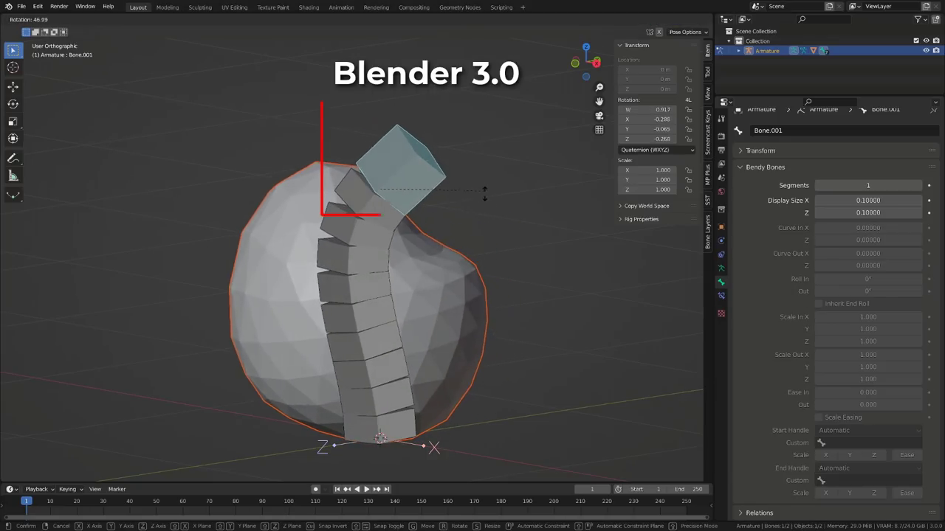
right_click(436, 142)
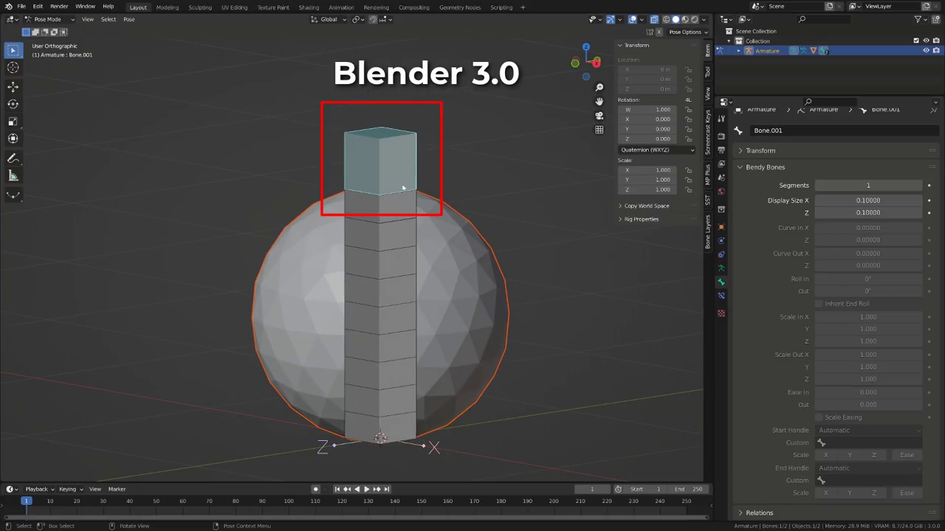
Step: Scale the upper bone along X by about 2.55
middle_click_drag(409, 194, 464, 202)
key("s")
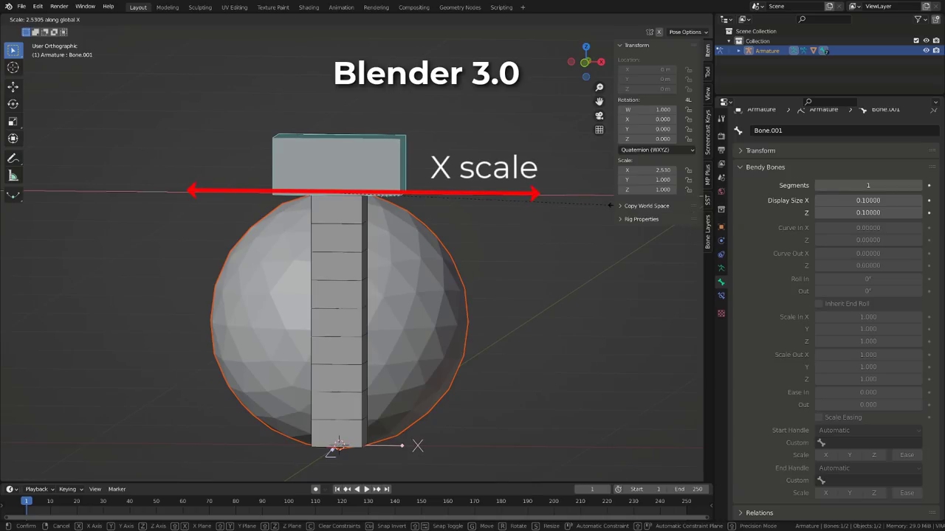
left_click(611, 205)
middle_click_drag(496, 204, 430, 203)
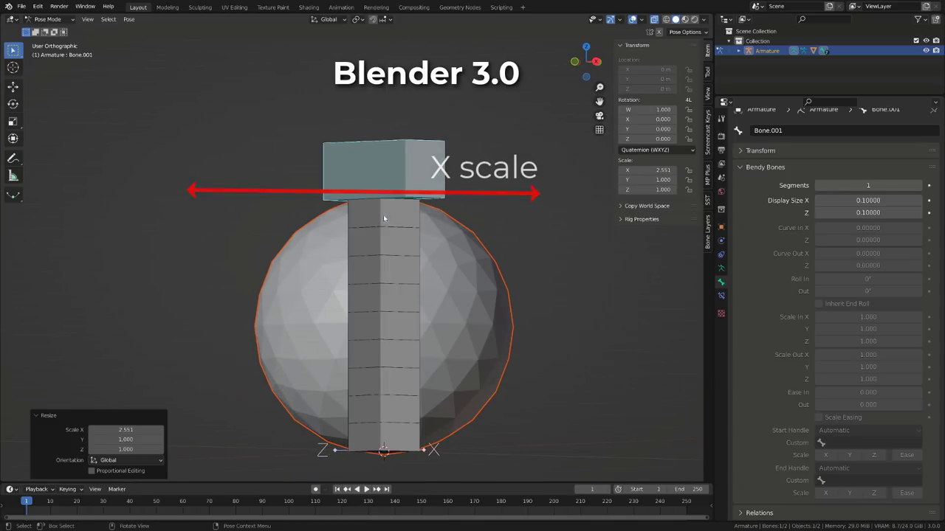
Step: Enable X scale for the lower bendy bone's end handle and test it by scaling the upper bone along X
left_click(384, 217)
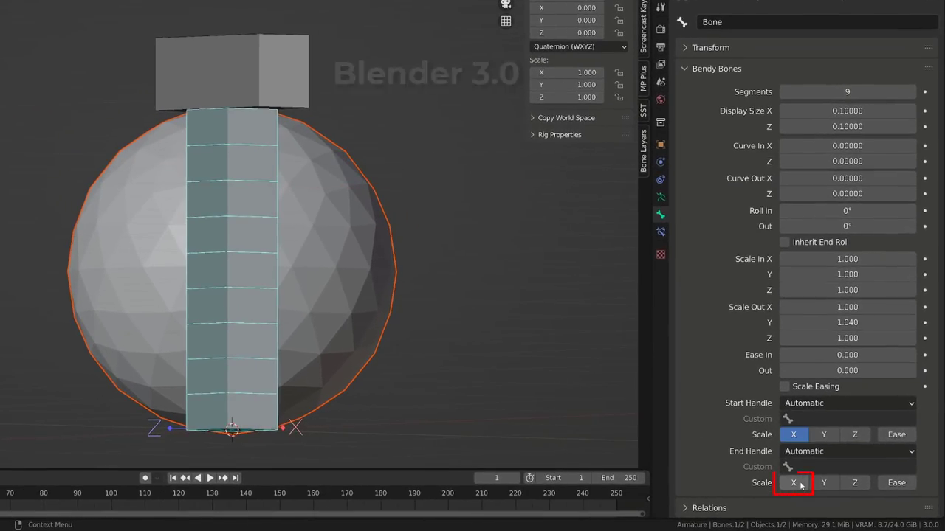
left_click(800, 485)
middle_click_drag(417, 204, 408, 255)
left_click(264, 68)
key("s")
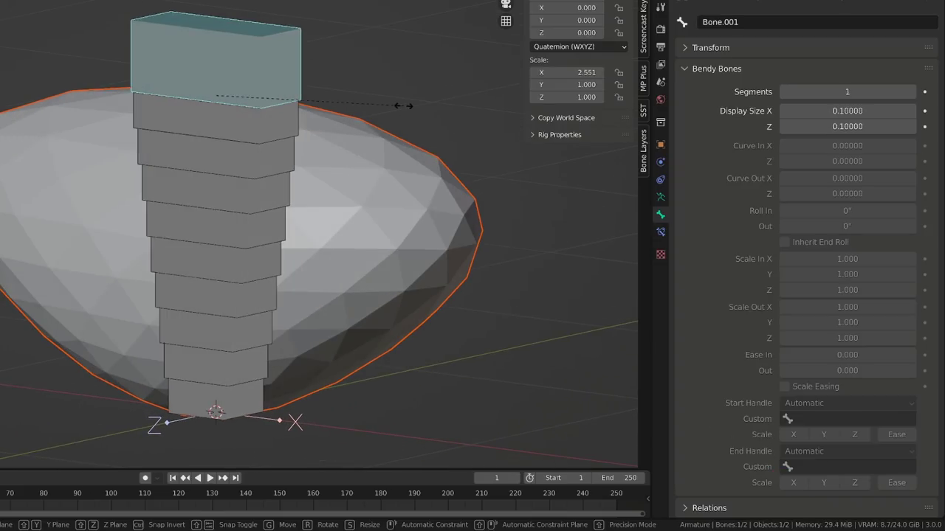
key("x")
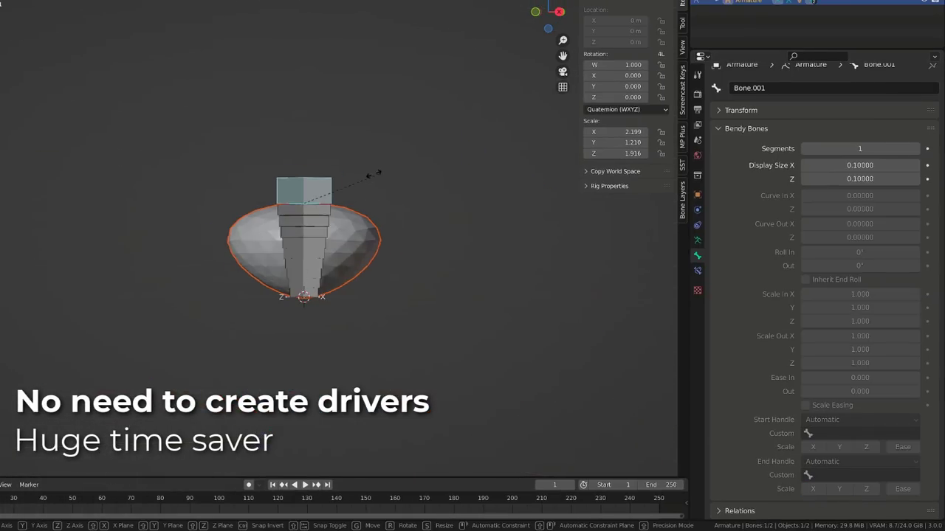
Step: Cancel the uniform scaling of the upper bone and scale it along X only
key("Escape")
key("s")
key("x")
left_click(481, 225)
scroll(310, 224, "up", 4)
middle_click_drag(373, 248, 447, 200)
Step: Scale the upper bone along Y, try scaling it along Z, and clear its scale
key("s")
key("y")
left_click(455, 232)
key("s")
key("z")
right_click(483, 331)
key("alt+s")
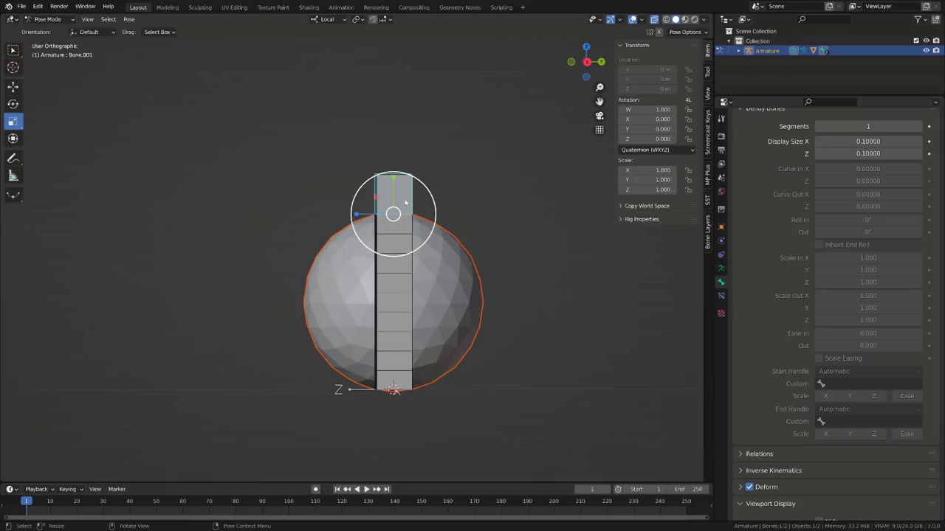
Step: Rotate the upper bone about 67°, enable Ease on the lower bendy bone's end handle and reselect the upper bone
key("r")
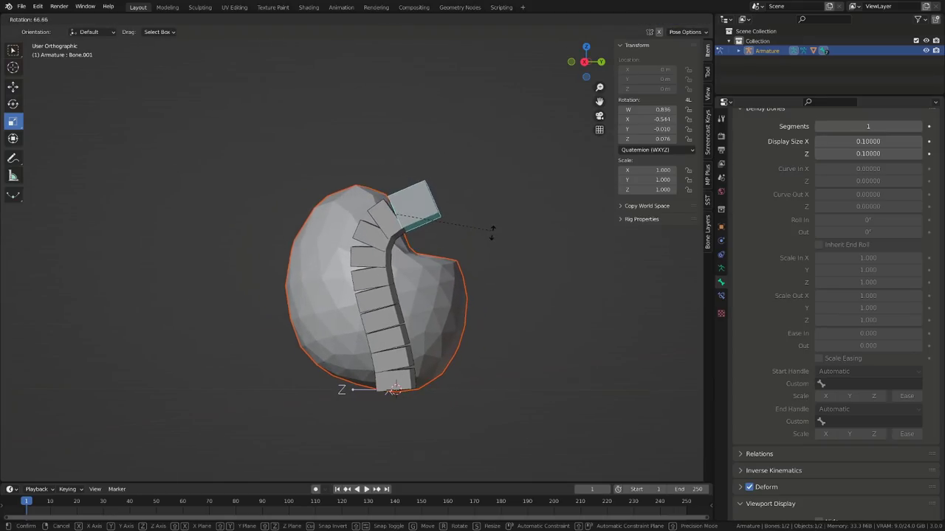
left_click(364, 269)
left_click(361, 275)
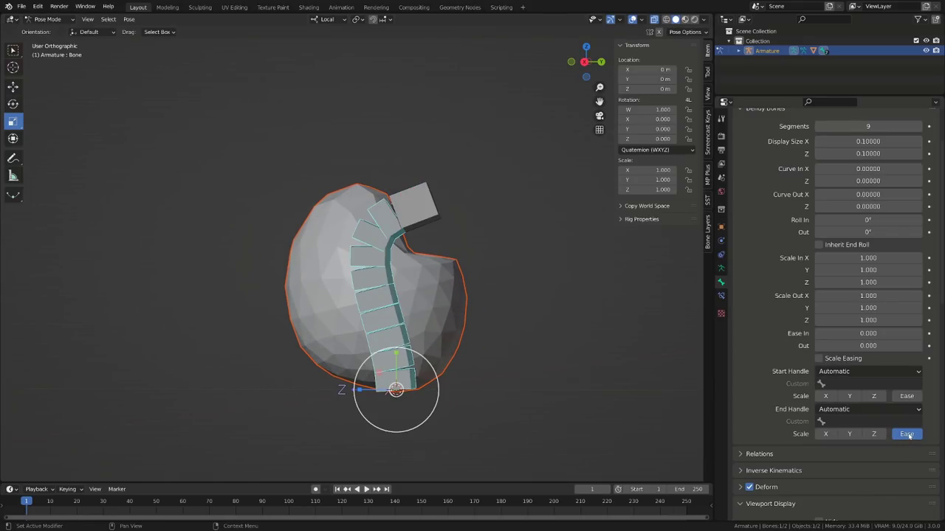
left_click(420, 205)
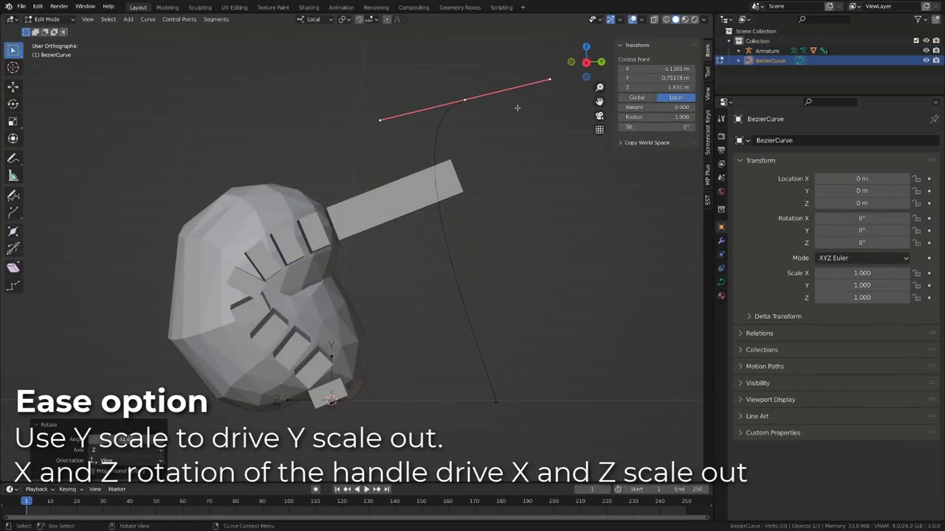
Step: Enlarge the handles of the Bezier curve's upper control point, and rotate the upper bone of the bendy bone armature
key("s")
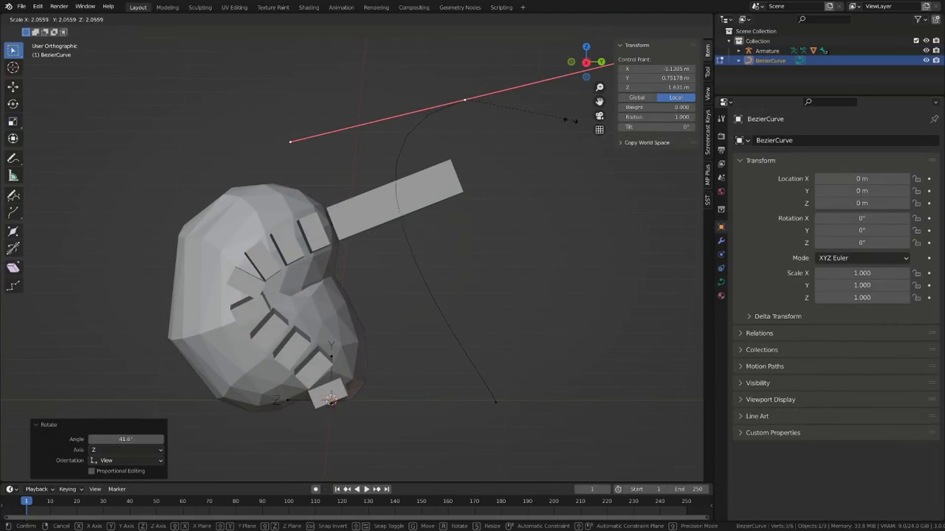
left_click(547, 127)
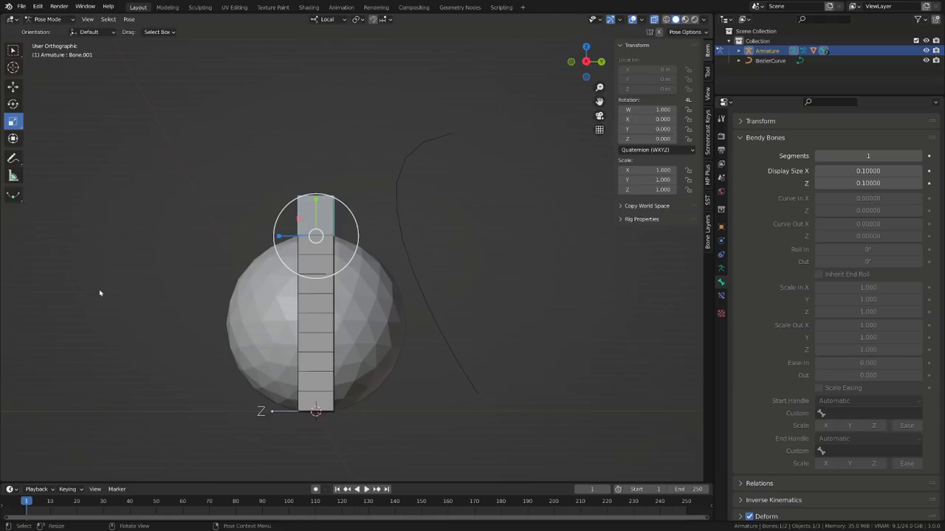
key("r")
left_click(290, 215)
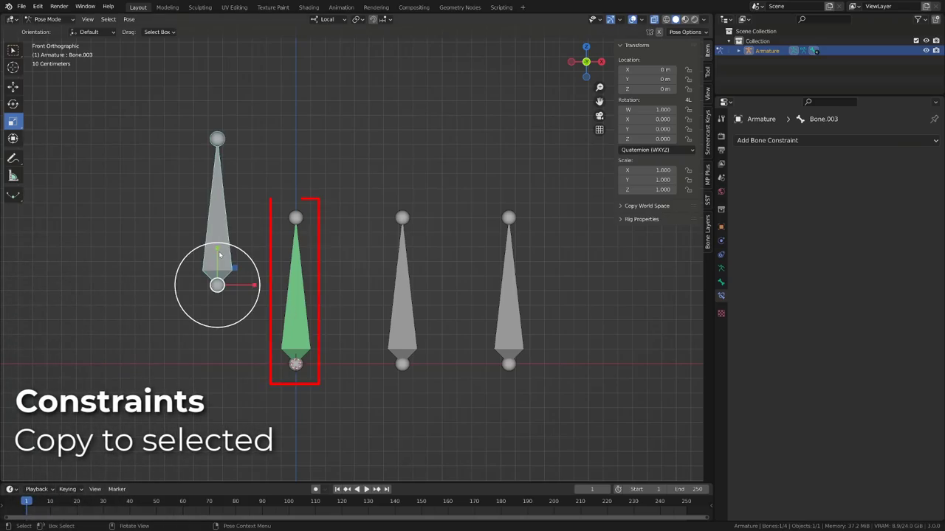
Step: Move the control bone Bone.003 up about 0.19 m, try rotating it, and clear its location
key("g")
left_click(220, 228)
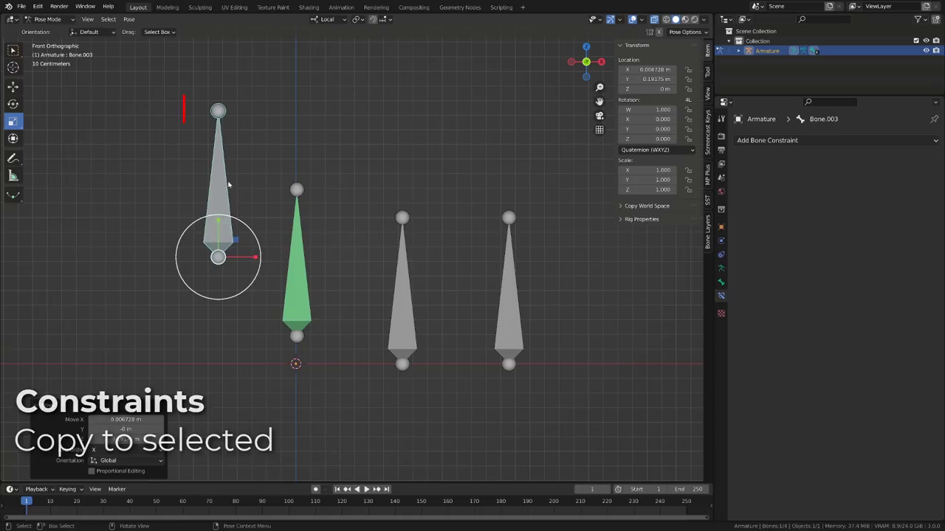
key("r")
right_click(232, 145)
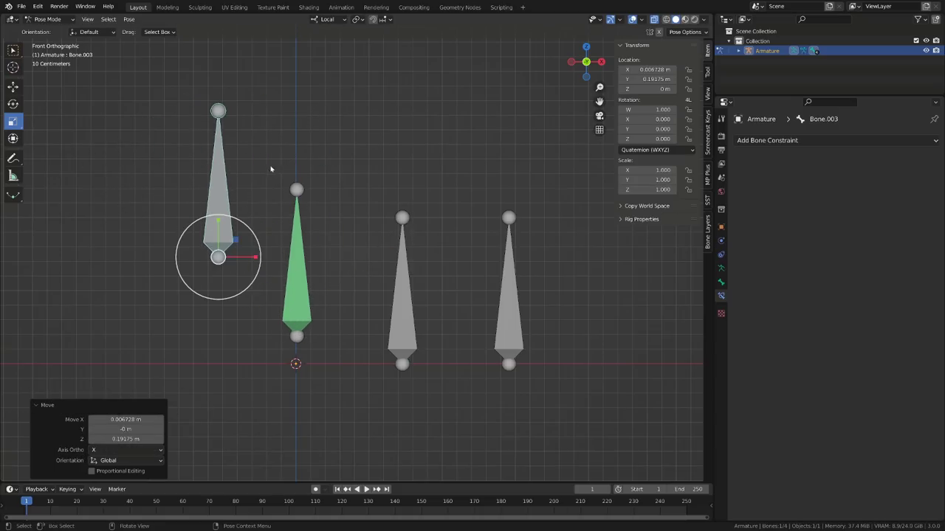
key("alt+g")
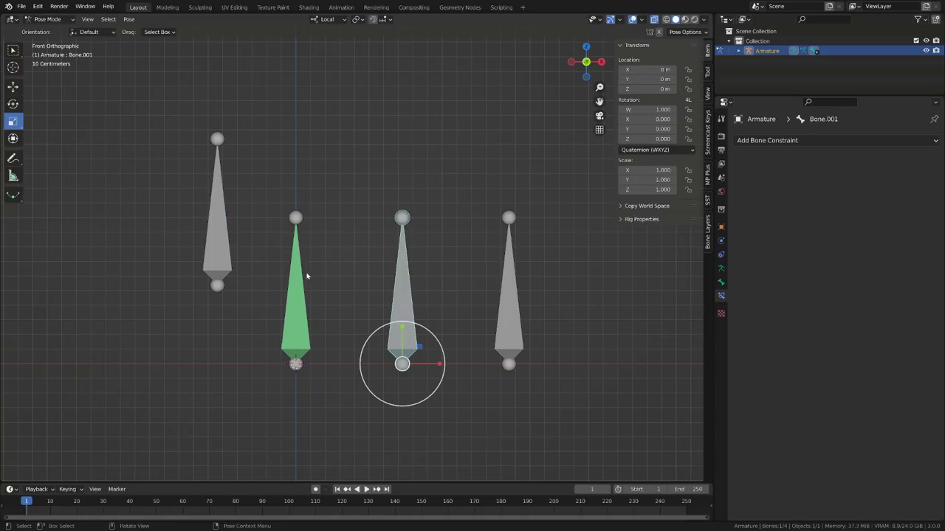
Step: Copy all constraints from the green constrained bone to Bone.001 and Bone.002
left_click(305, 277)
scroll(812, 500, "down", 2)
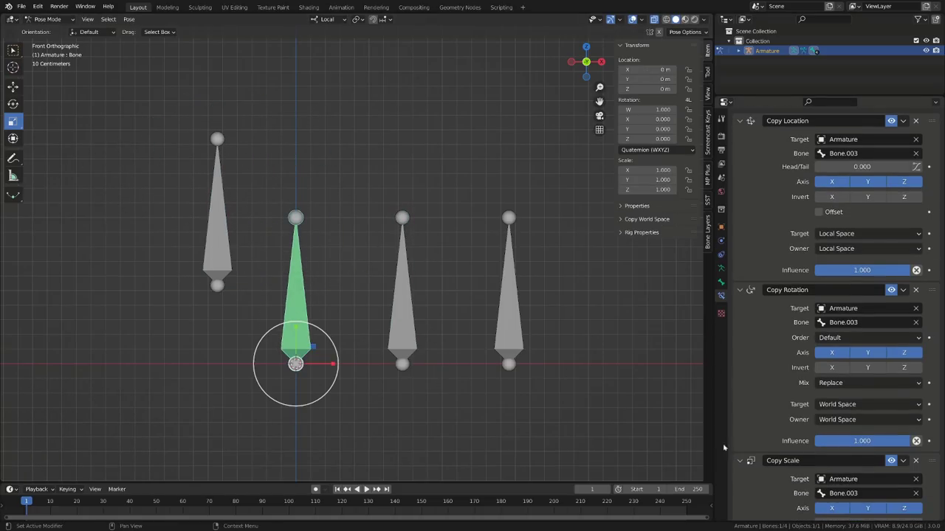
left_click(510, 326)
left_click(300, 304, "shift")
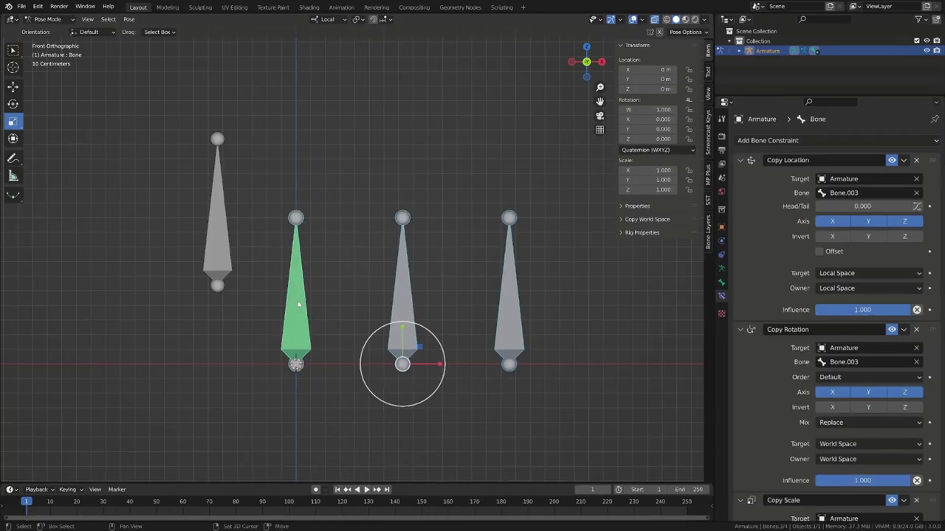
left_click(163, 25)
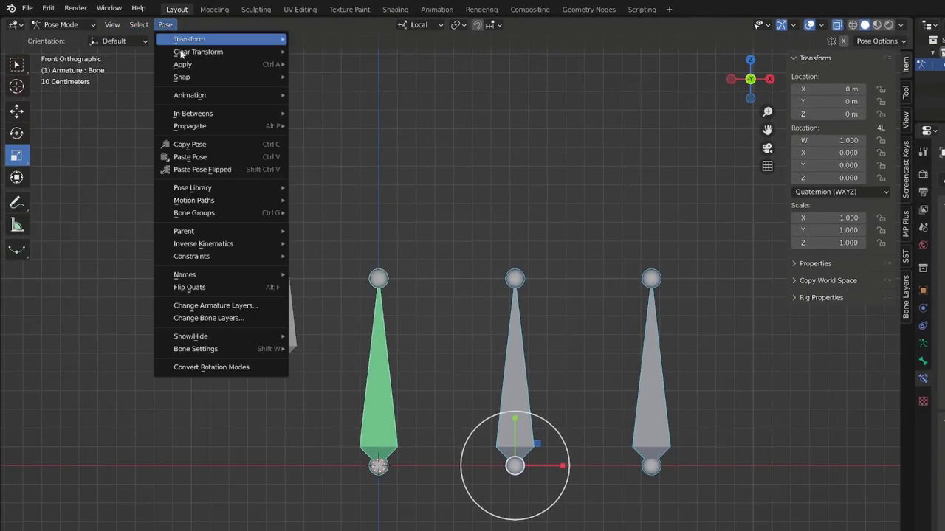
mouse_move(241, 260)
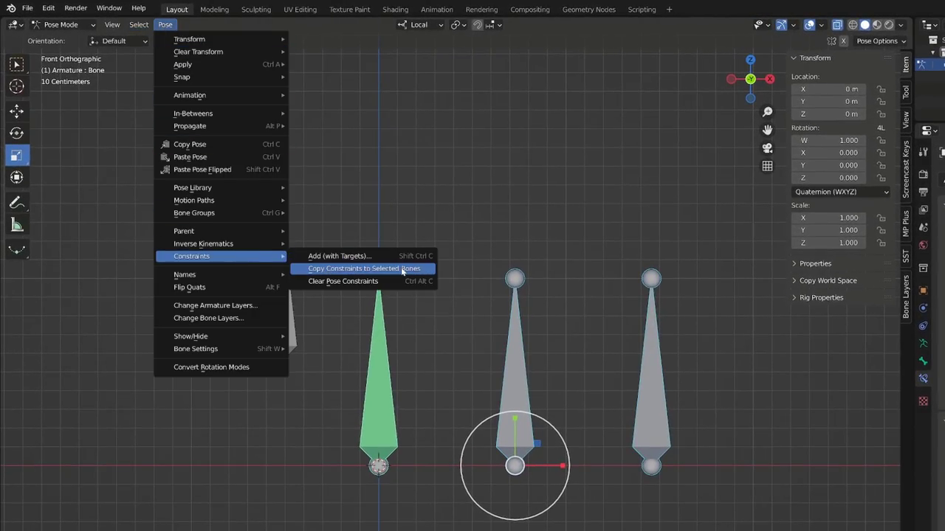
left_click(403, 270)
Step: Try moving and rotating the control bone Bone.003 to test the copied constraints, cancelling both transforms
left_click(272, 287)
key("g")
right_click(295, 213)
key("r")
right_click(468, 259)
Step: Delete the Copy Rotation and Copy Scale constraints from Bone.002 and Bone.001 individually
left_click(507, 358)
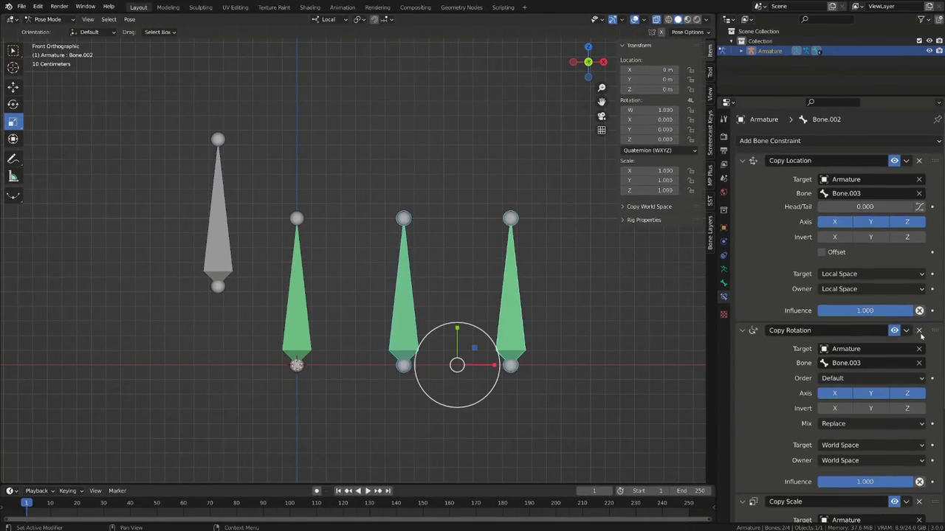
left_click(918, 331)
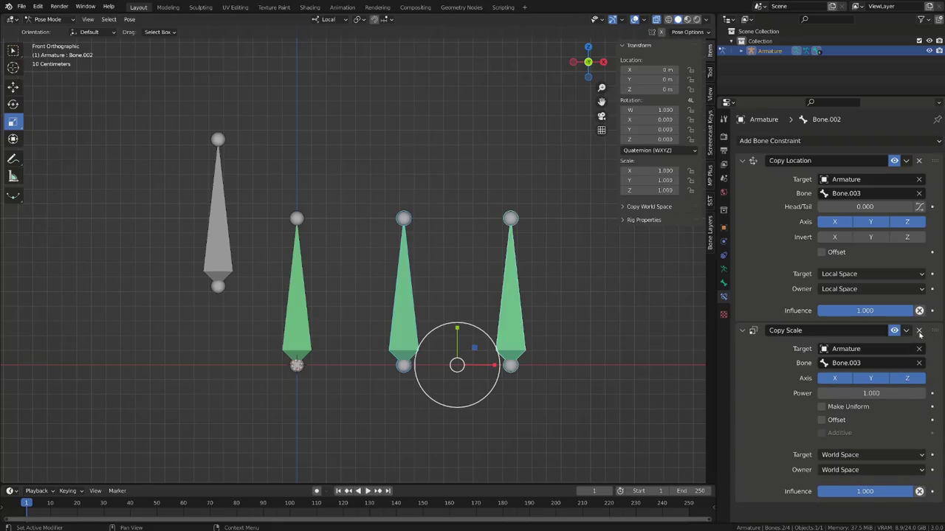
left_click(919, 331)
left_click(410, 302)
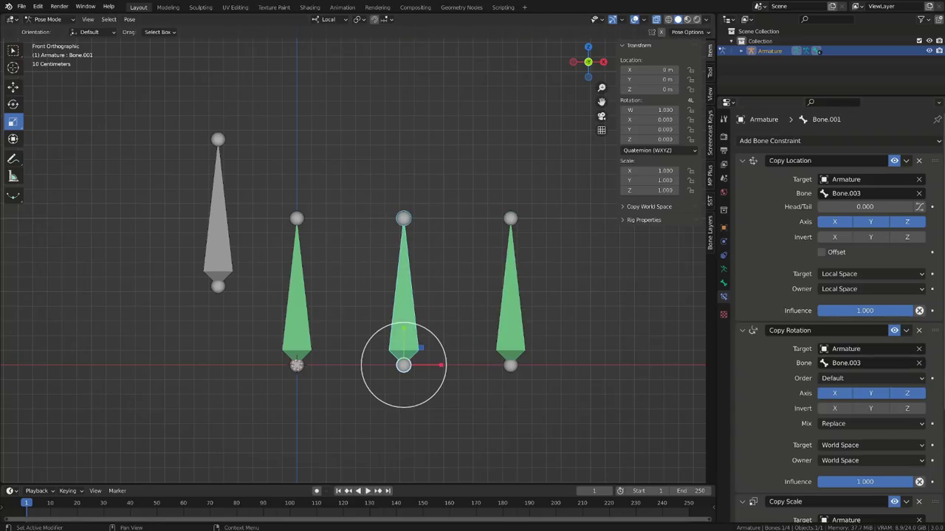
left_click(919, 331)
left_click(919, 331)
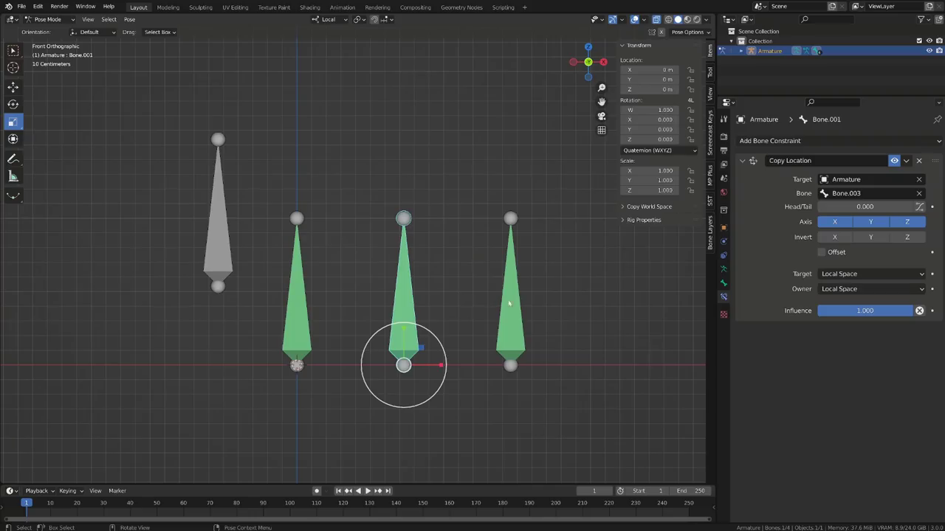
Step: Clear all pose constraints from Bone.001 and Bone.002
left_click(520, 299)
left_click(410, 297)
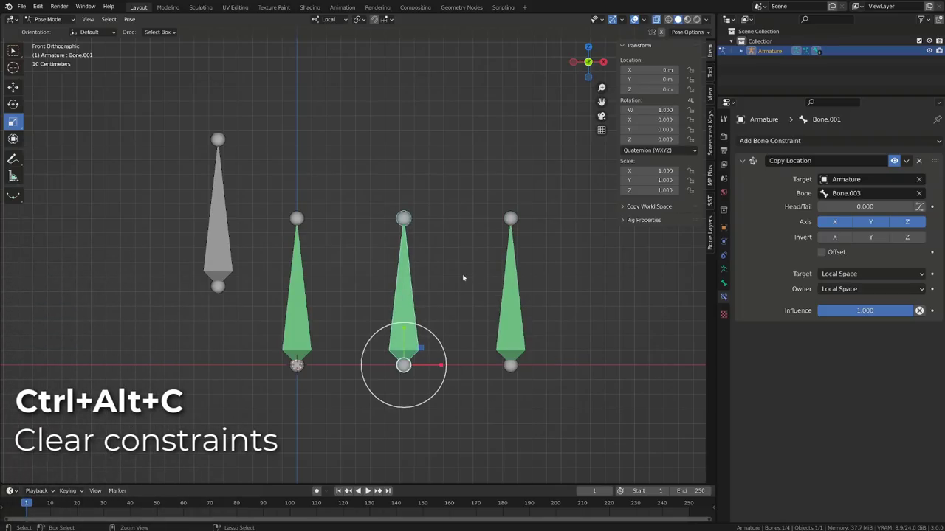
key("ctrl+alt+c")
left_click(510, 295)
key("ctrl+alt+c")
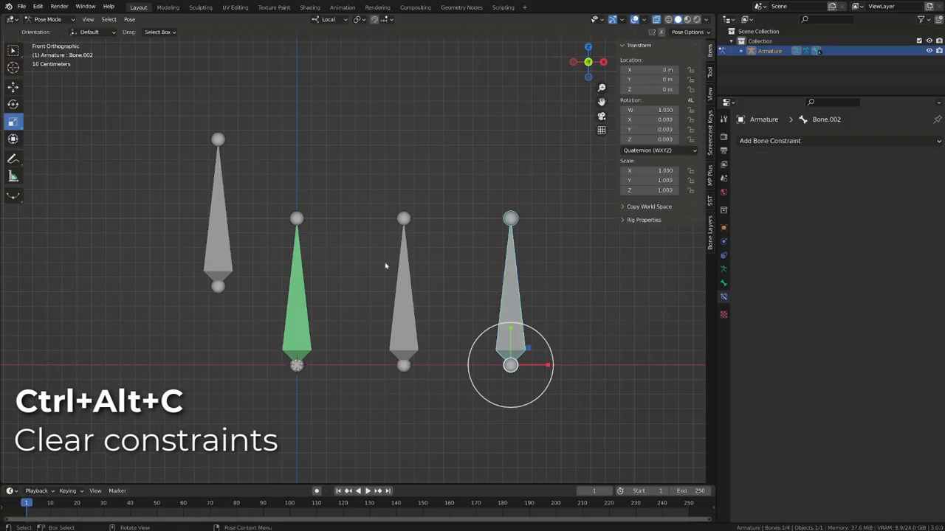
Step: Copy only the Copy Location constraint from the green bone to Bone.001 and Bone.002
left_click(398, 278, "shift")
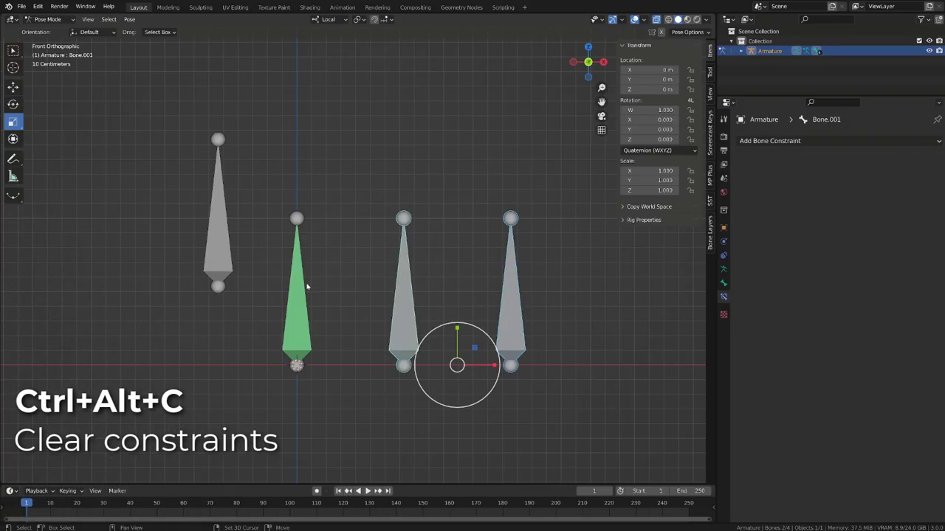
left_click(307, 287, "shift")
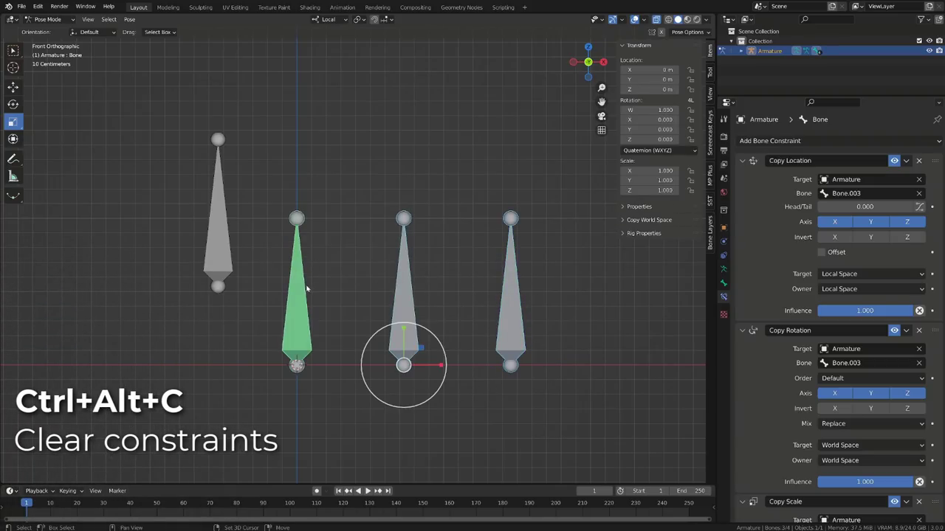
left_click(906, 161)
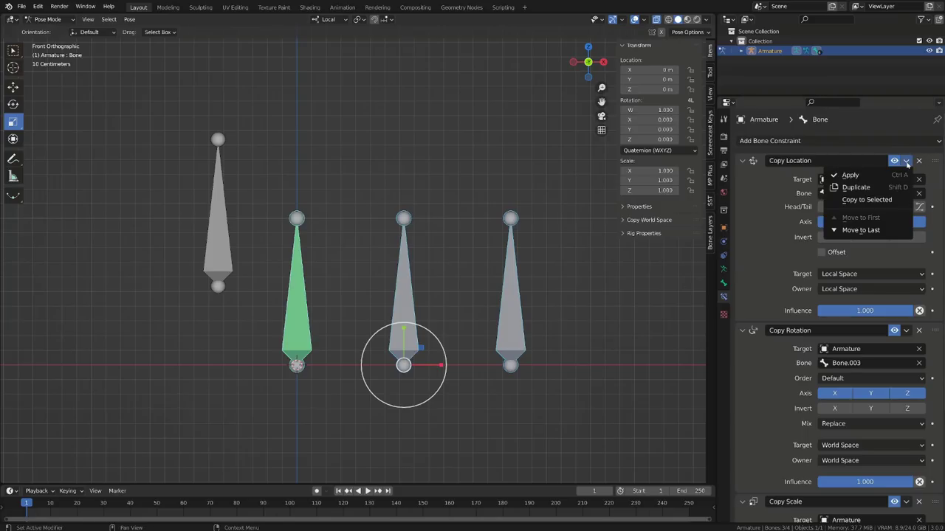
left_click(866, 200)
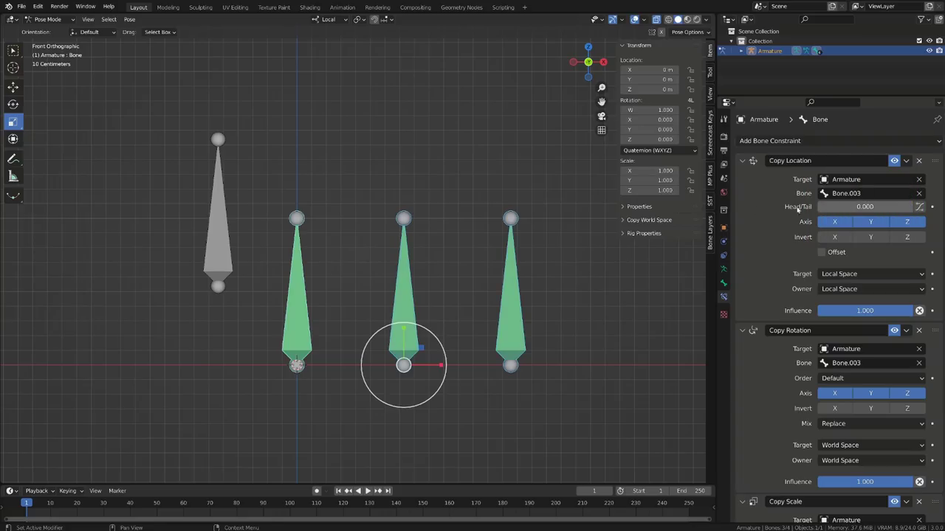
Step: Try moving and rotating the control bone Bone.003, and check the constraints on each of the three green bones
left_click(211, 218)
key("g")
right_click(246, 145)
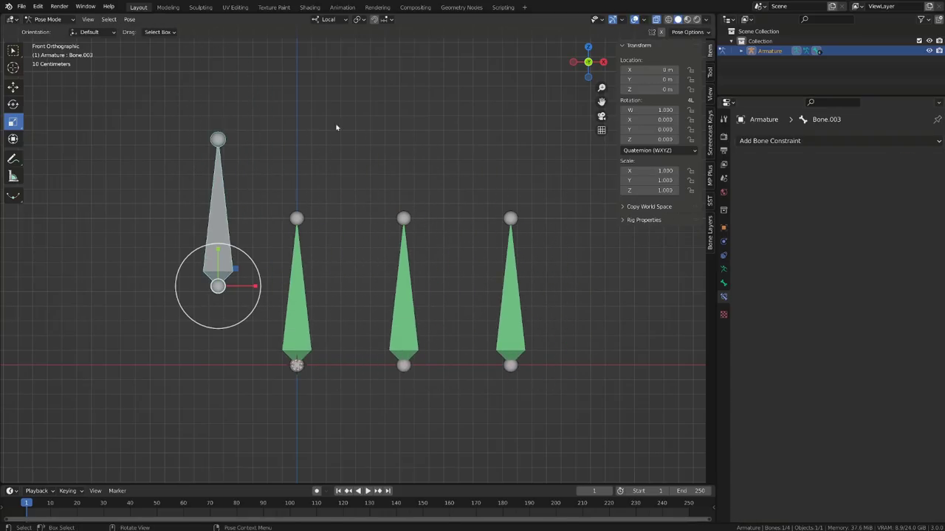
key("r")
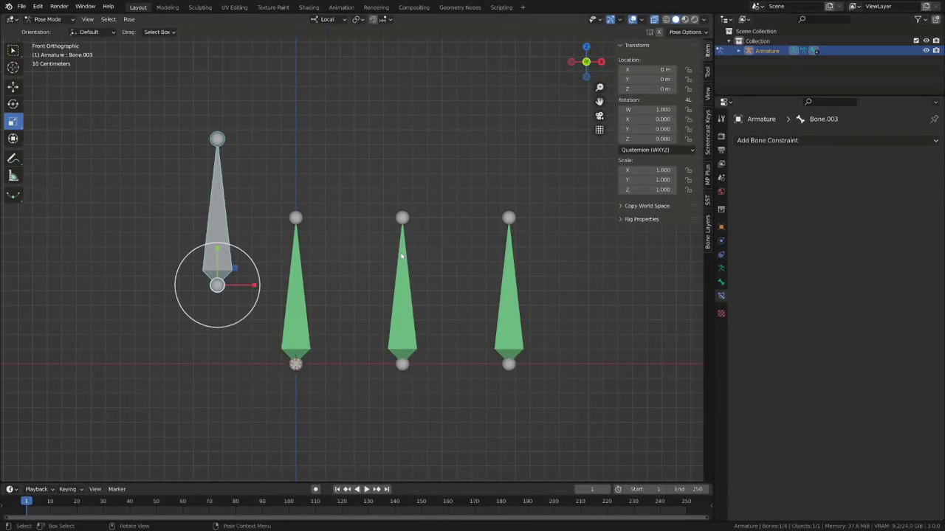
left_click(402, 255)
left_click(510, 290)
left_click(299, 309)
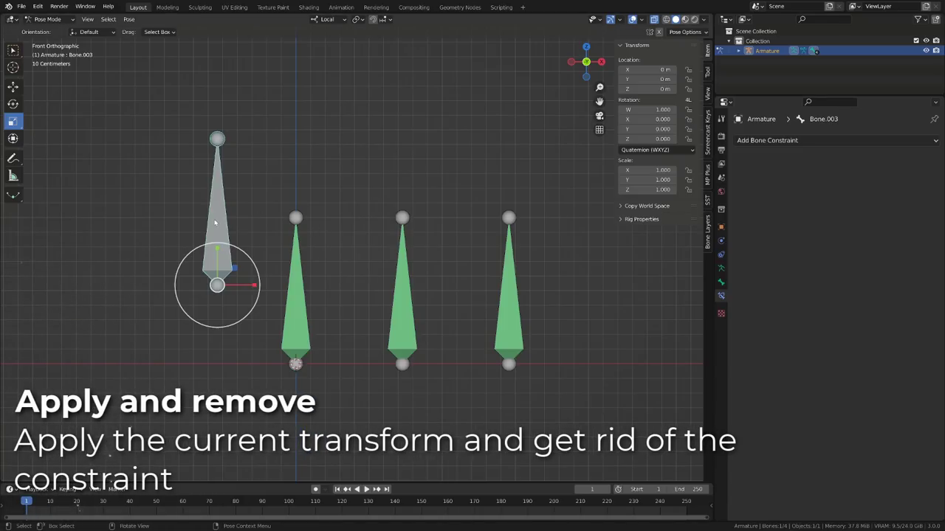
Step: Move the control bone Bone.003 about -0.70 m in X and 0.81 m in Y, and select Bone.001
key("g")
left_click(236, 219)
left_click(297, 208)
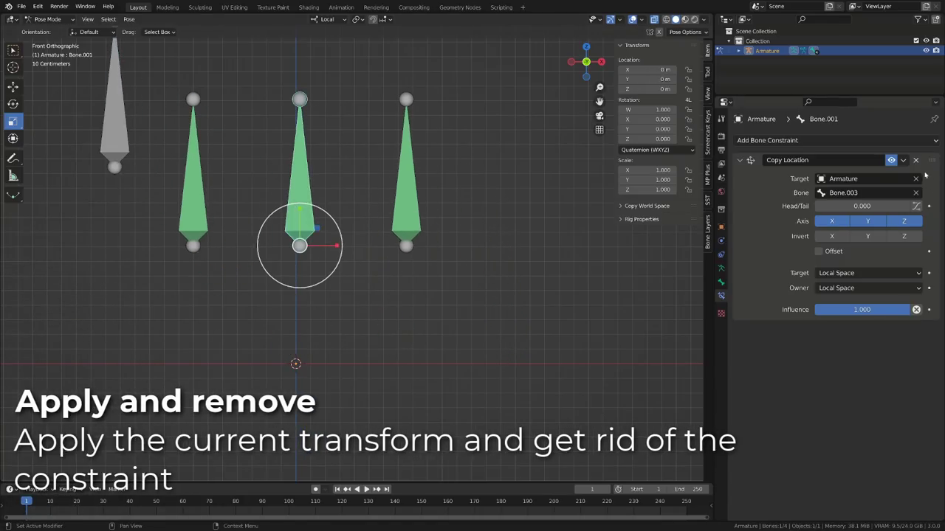
Step: Try applying Bone.001's Copy Location constraint, and try deleting it, undoing each deletion
left_click(902, 160)
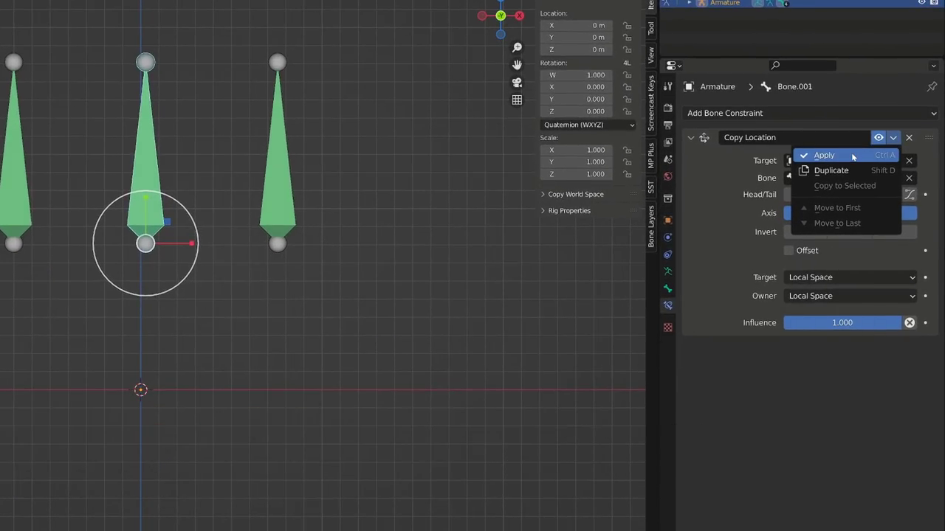
left_click(853, 156)
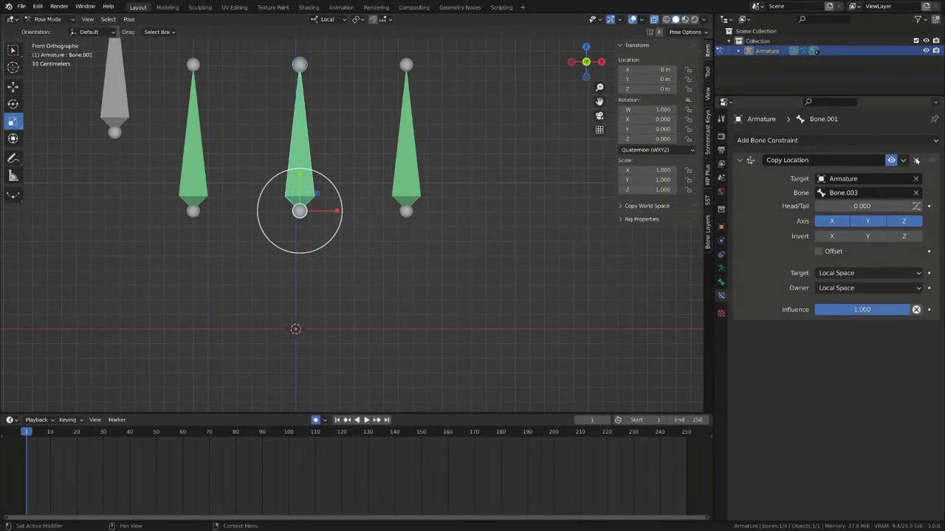
left_click(916, 160)
key("ctrl+z")
left_click(916, 160)
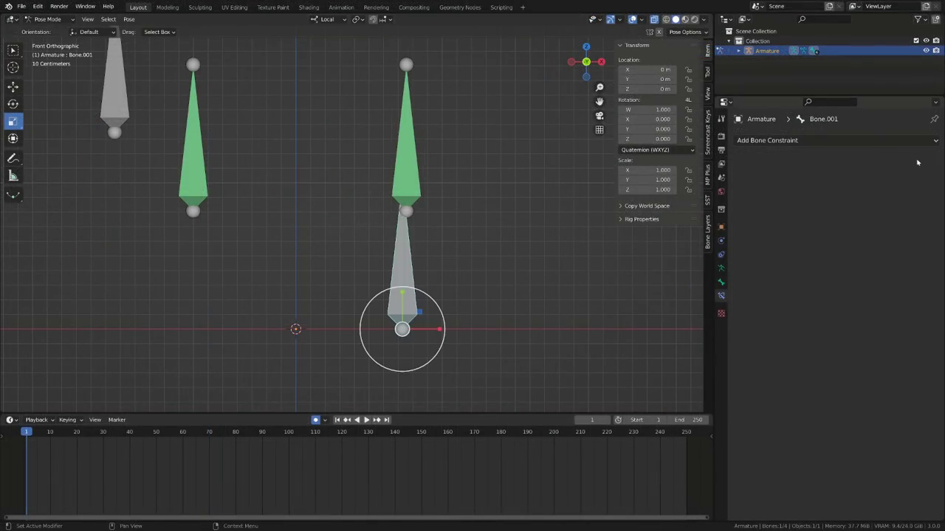
key("ctrl+z")
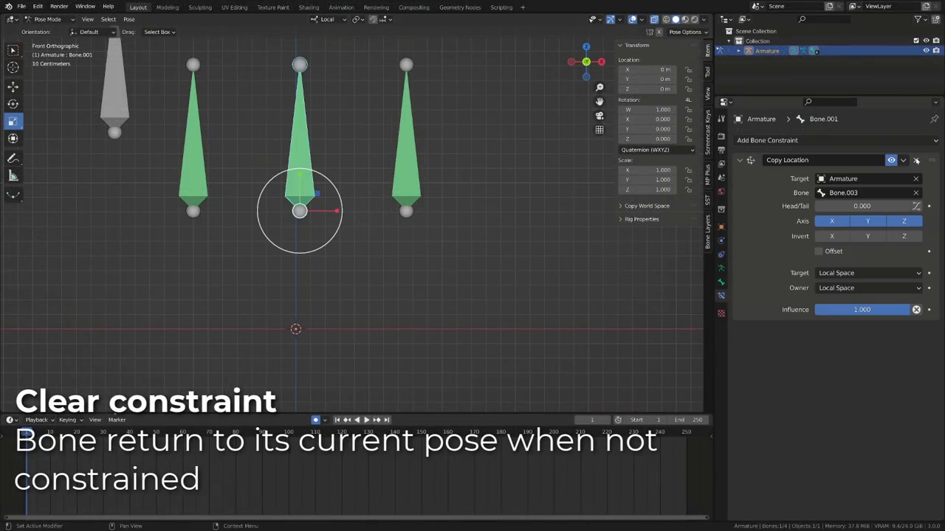
left_click(916, 161)
key("ctrl+z")
Step: Apply the Copy Location constraint on Bone.001
left_click(903, 160)
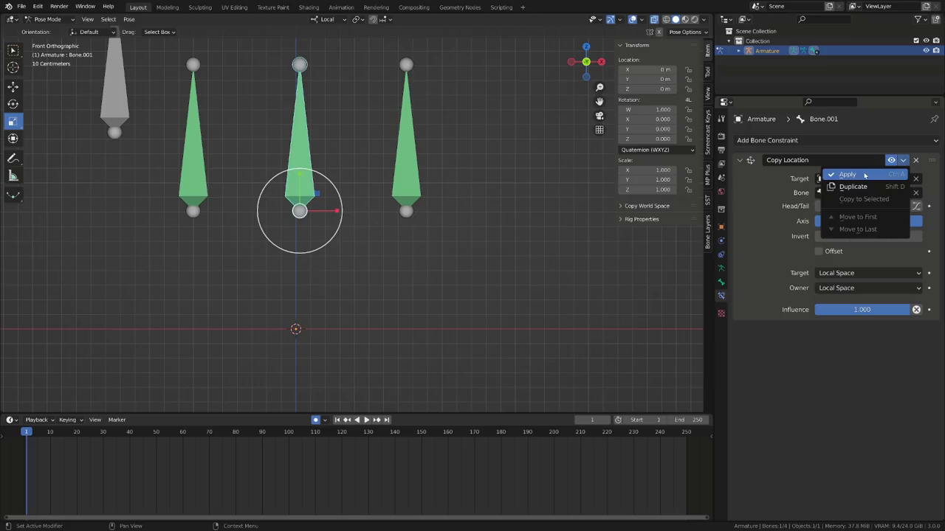
left_click(865, 175)
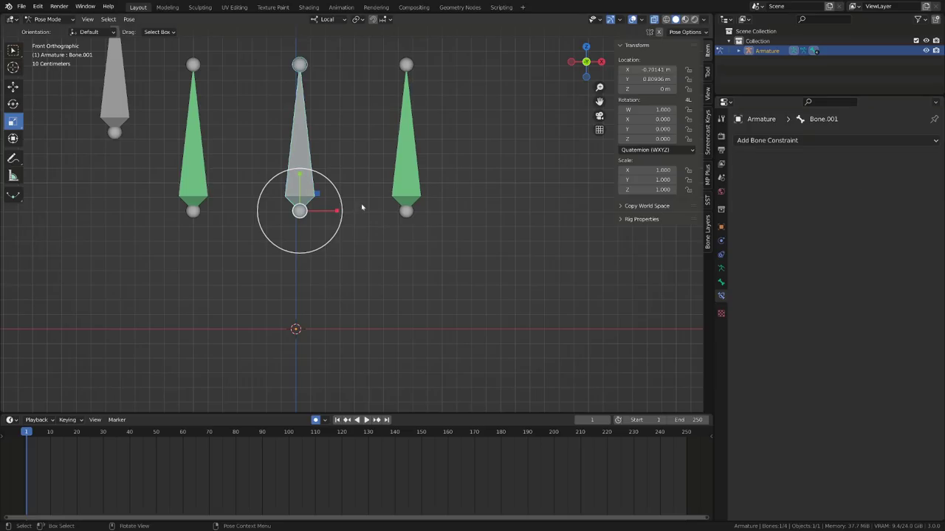
Step: Apply the visual transform of Bone.002 to its pose
left_click(405, 148)
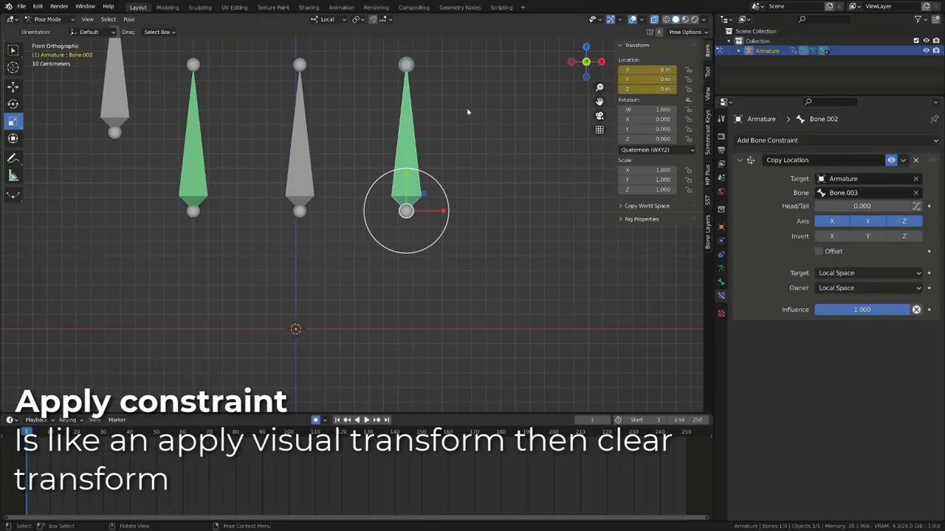
key("ctrl+a")
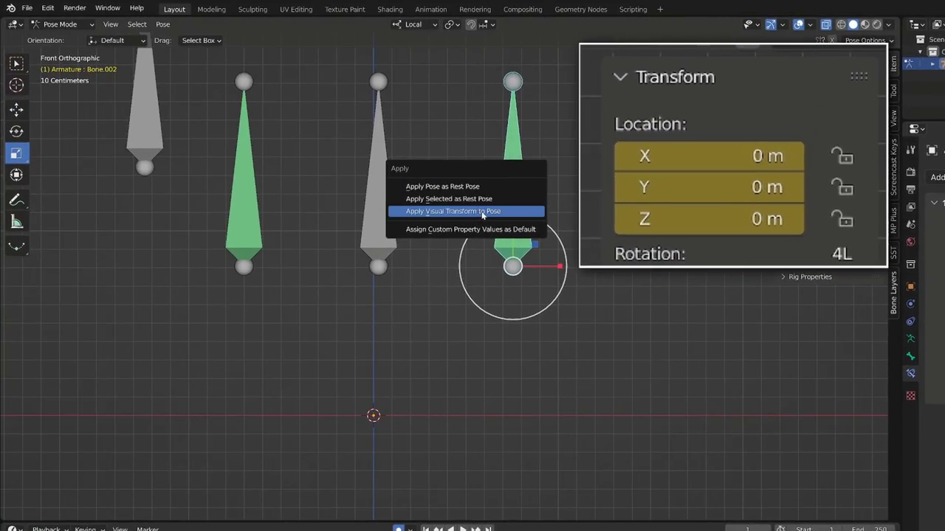
left_click(388, 170)
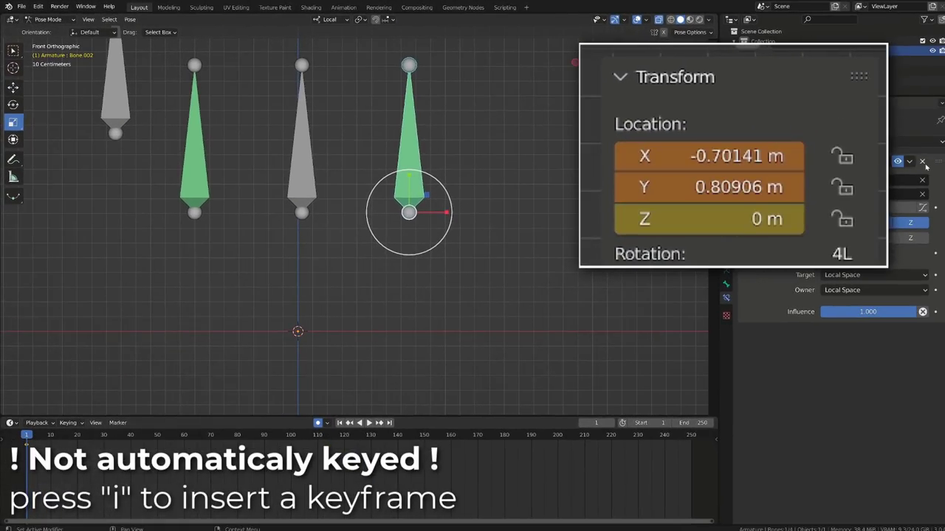
Step: Delete the Copy Location constraint from Bone.002 and insert a keyframe for the bone
left_click(922, 161)
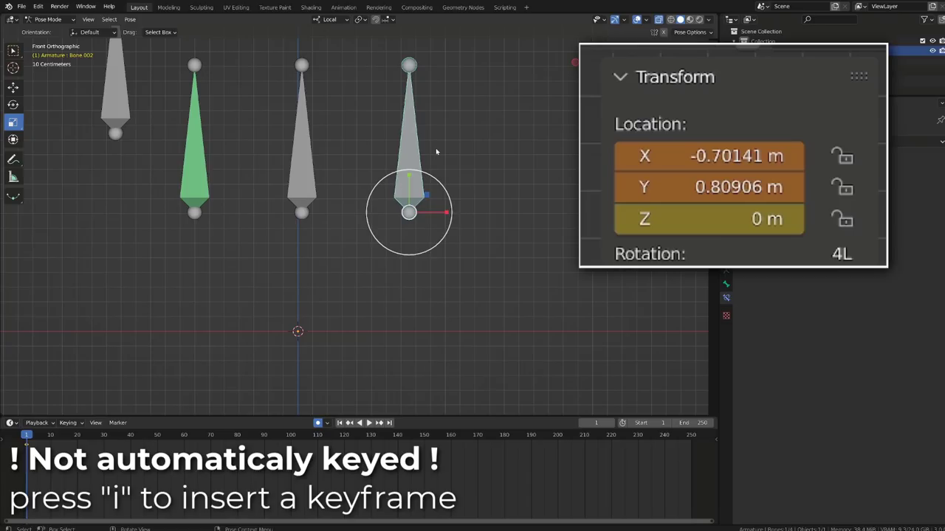
key("i")
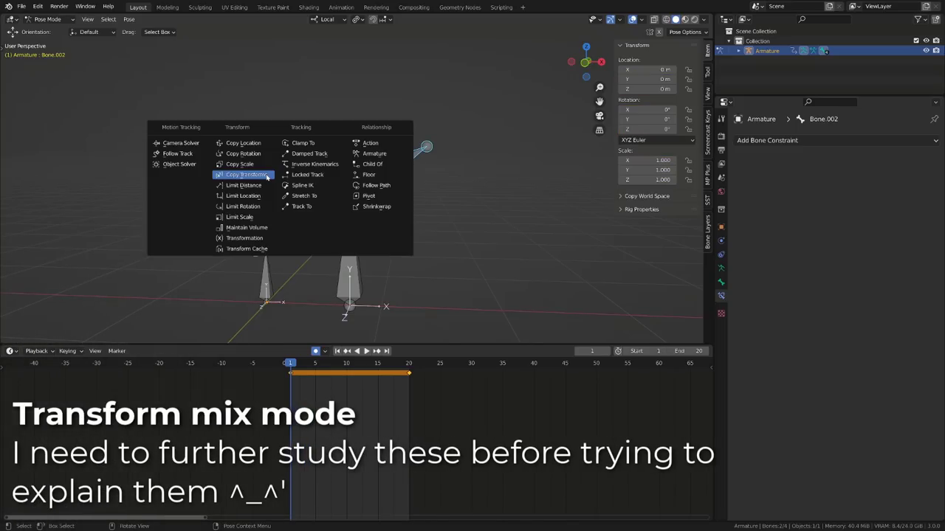
Step: Add a Copy Transforms constraint to Bone.002 targeting Bone.003 and open its Mix and Target space options
left_click(267, 177)
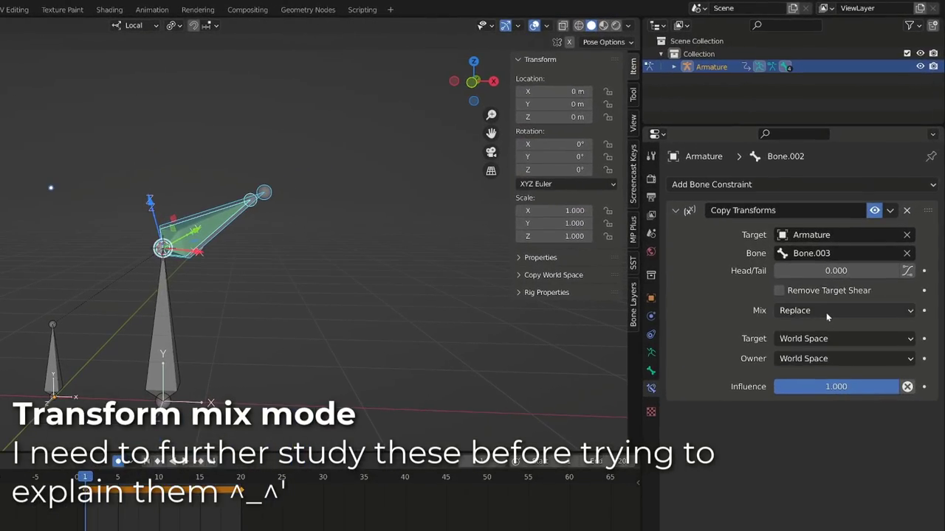
left_click(826, 311)
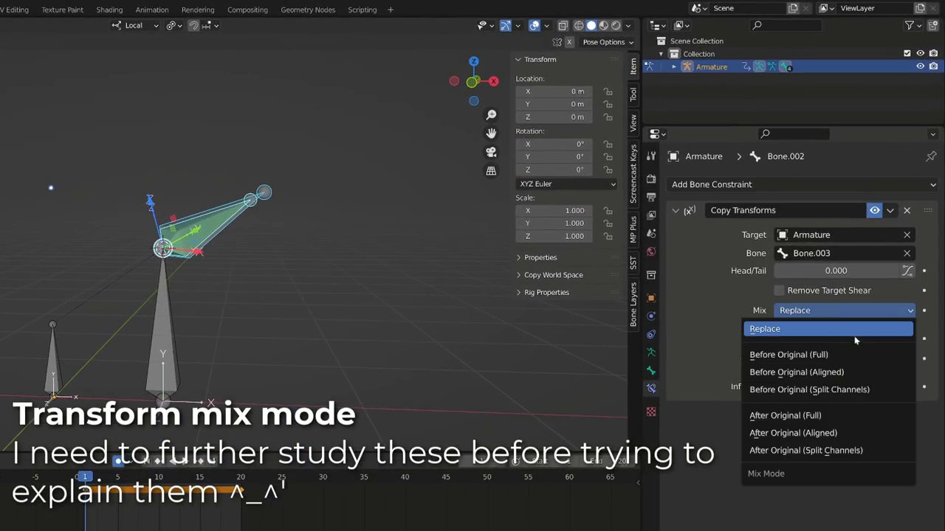
key("Escape")
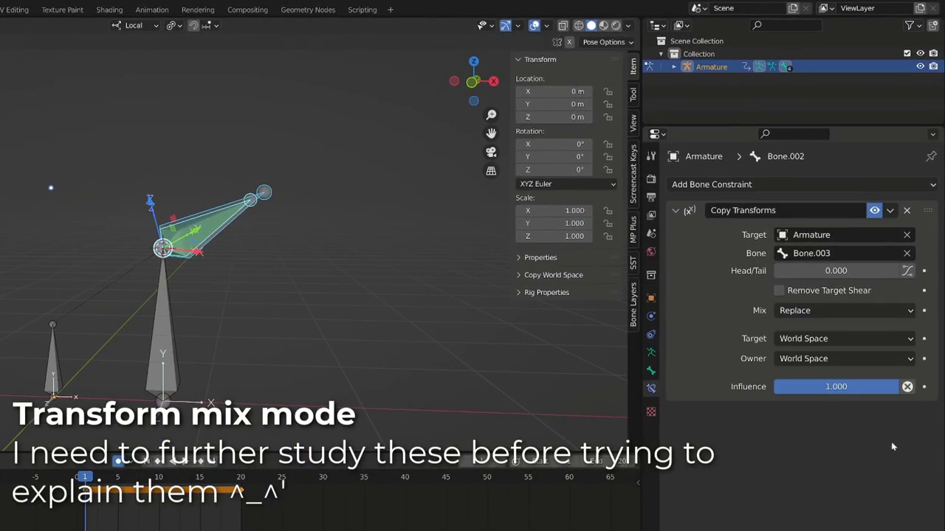
left_click(876, 340)
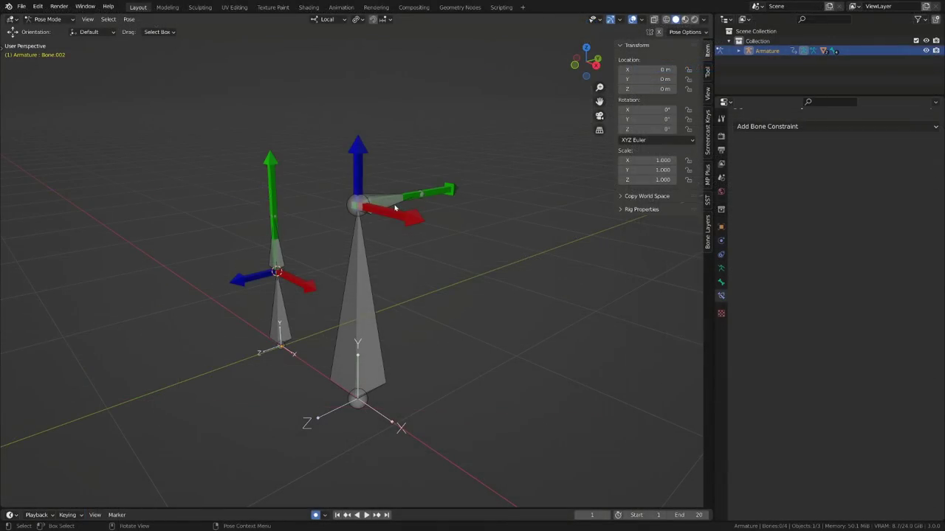
Step: Try rotating Bone.003 around its local X axis
left_click(395, 209)
key("r")
key("x")
key("x")
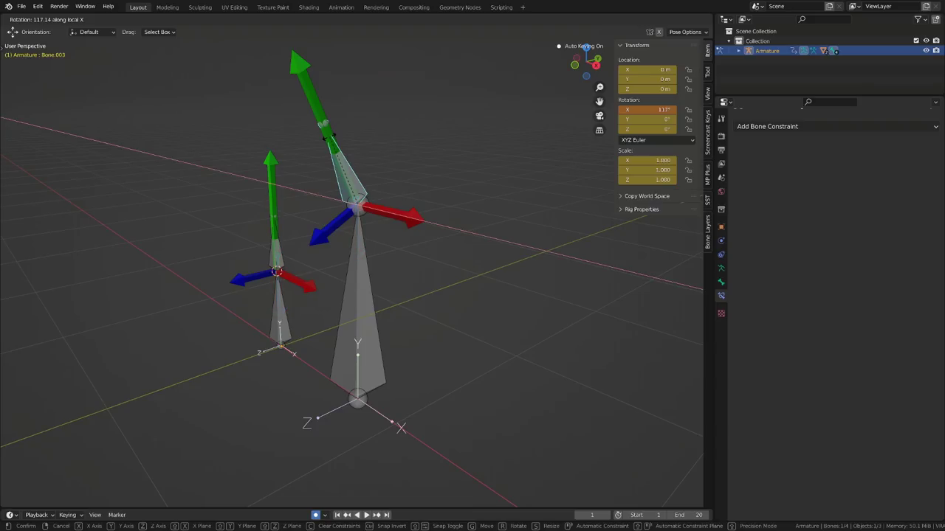
right_click(433, 194)
middle_click_drag(433, 204, 476, 209)
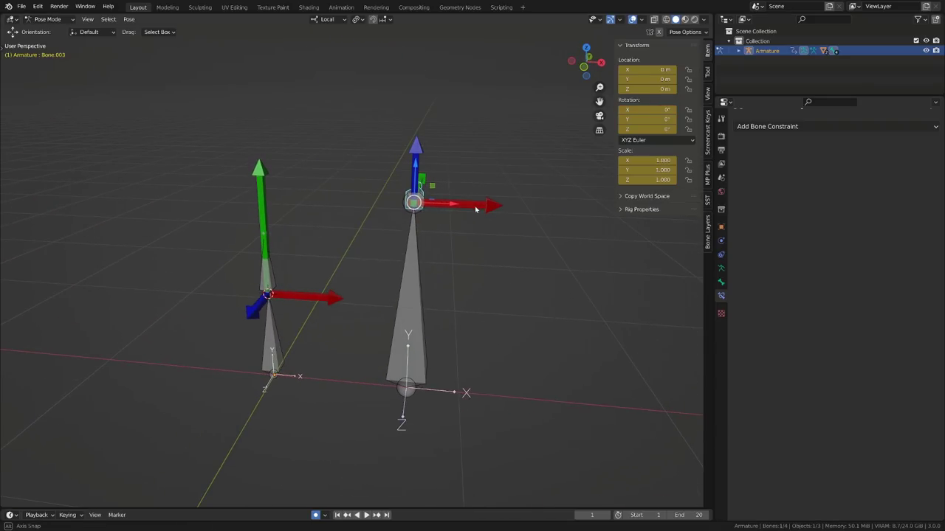
Step: Try rotating the upper bone of the smaller chain freely
left_click(270, 278)
middle_click_drag(271, 278, 318, 243)
key("r")
right_click(302, 220)
Step: Add a Copy Rotation constraint to Bone.002 with Bone.003 as its target
left_click(409, 199)
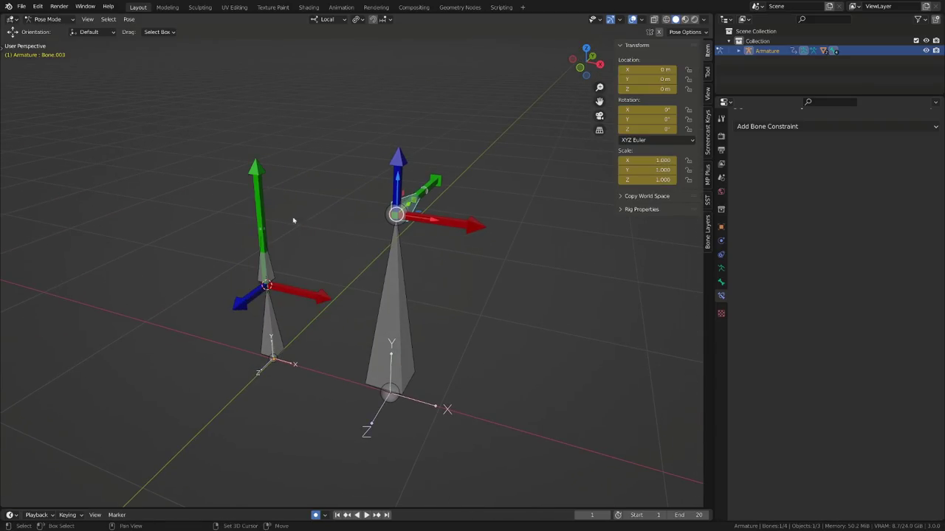
left_click(274, 268, "shift")
key("ctrl+shift+c")
left_click(275, 267)
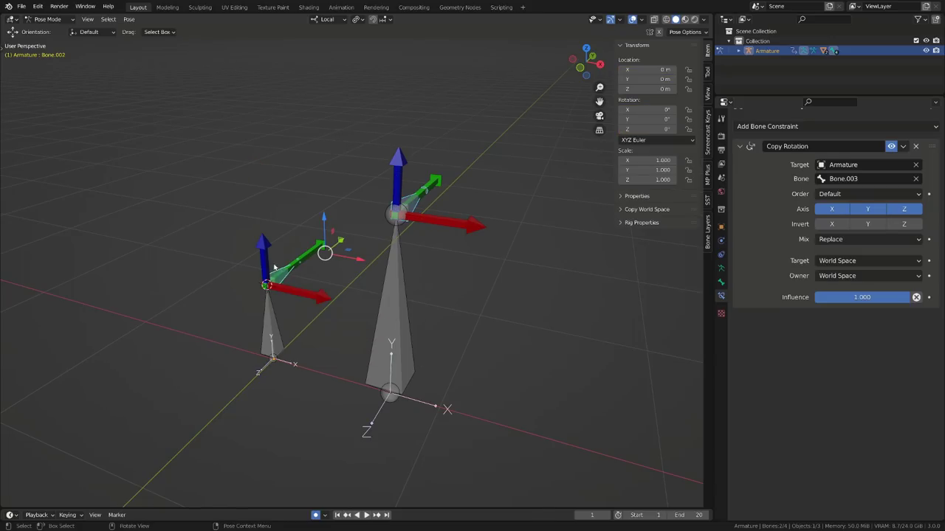
Step: Try rotating Bone.003 freely from two viewpoints to compare its axes with those of Bone.002
middle_click_drag(275, 267, 335, 232)
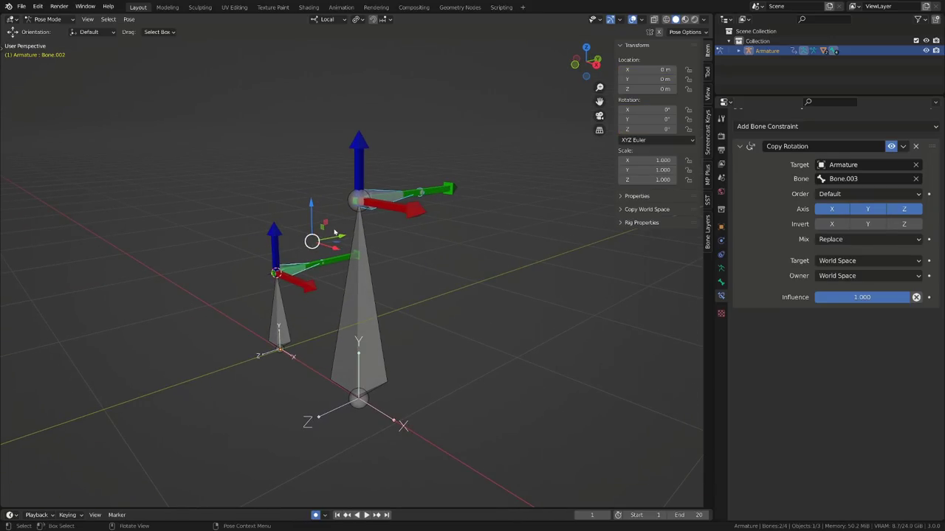
left_click(406, 199)
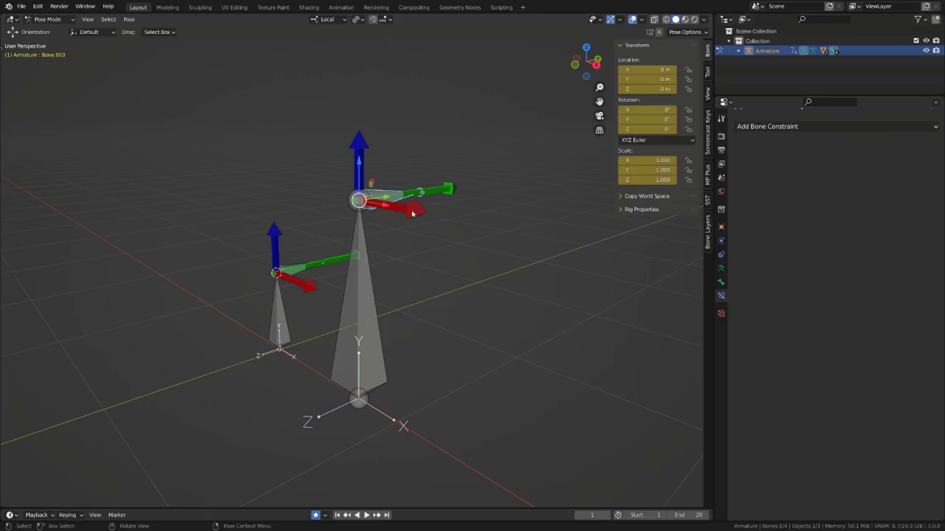
key("r")
right_click(429, 218)
middle_click_drag(429, 218, 498, 284)
key("r")
right_click(420, 217)
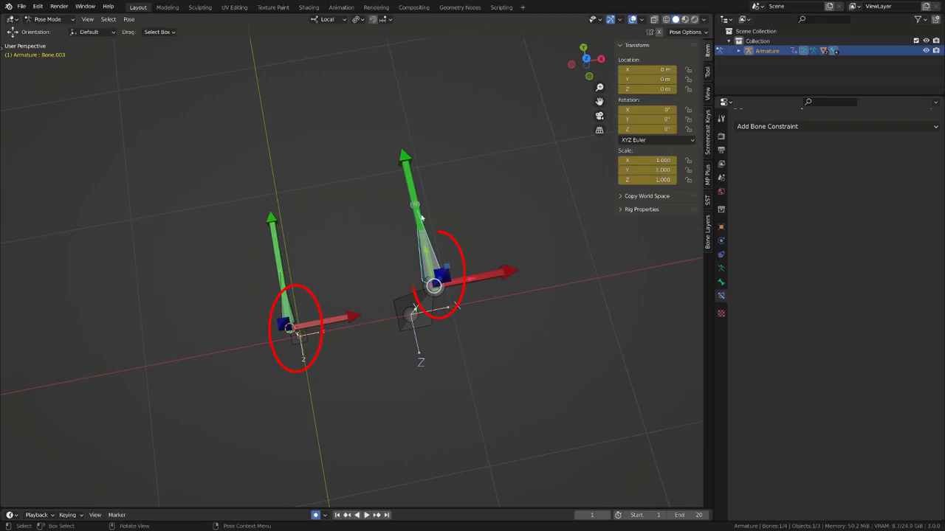
Step: Set both the Target and Owner spaces of Bone.002's Copy Rotation constraint to Local Space
middle_click_drag(373, 235, 296, 231)
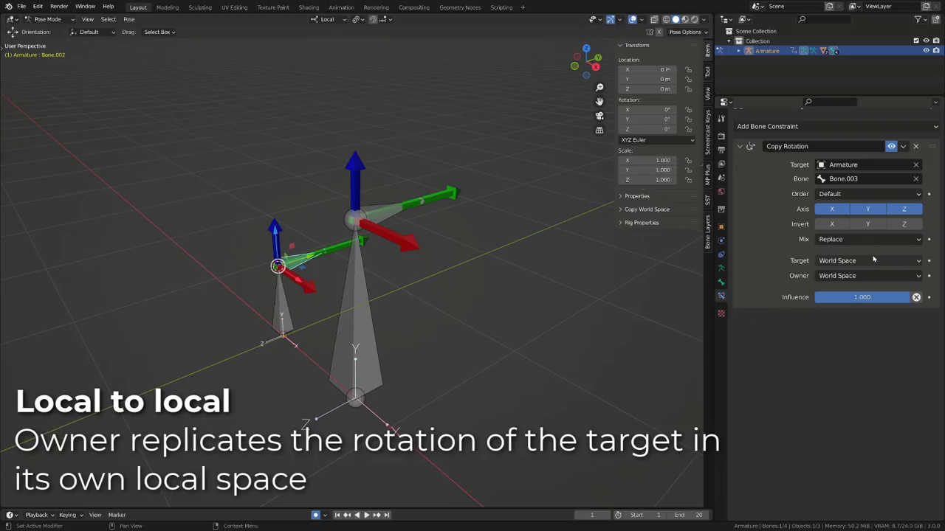
left_click(873, 260)
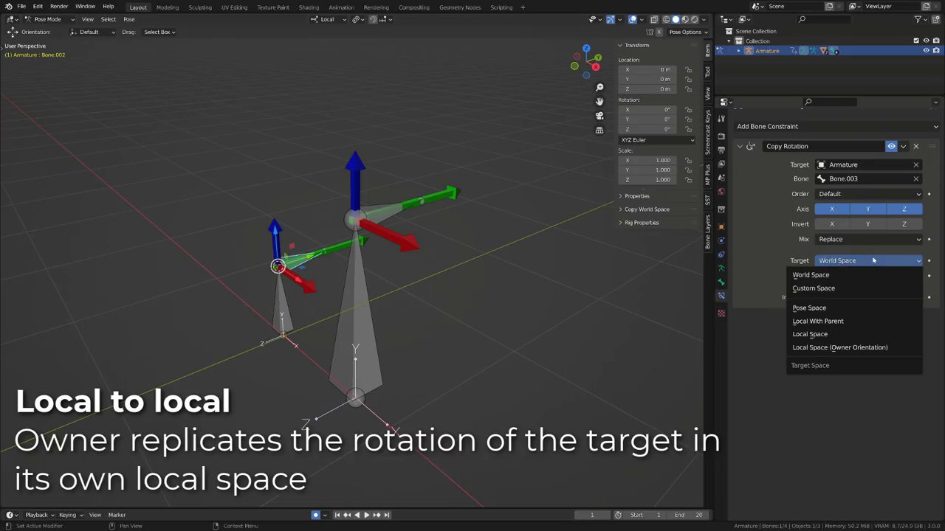
left_click(802, 335)
left_click(870, 275)
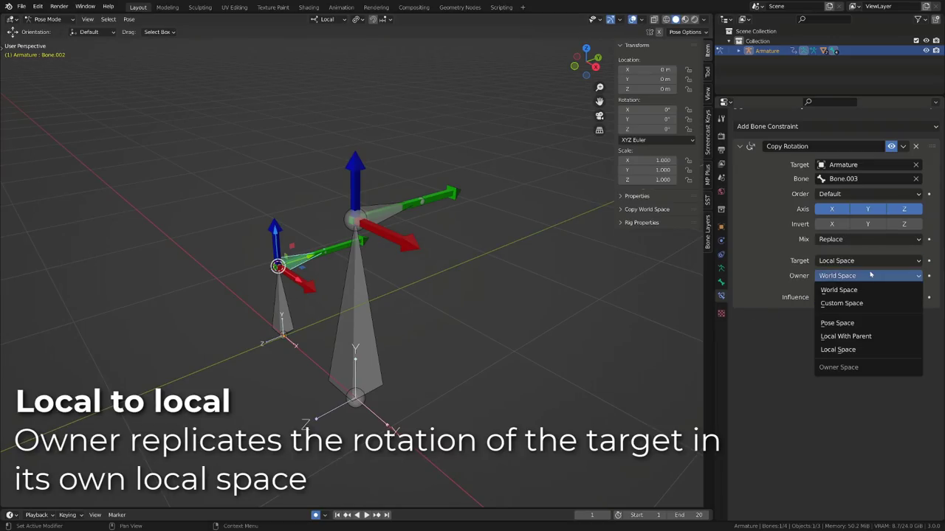
left_click(838, 349)
Step: Try rotating Bone.003 around its local Y axis with the local-to-local constraint
left_click(402, 215)
middle_click_drag(403, 216, 489, 220)
key("r")
key("y")
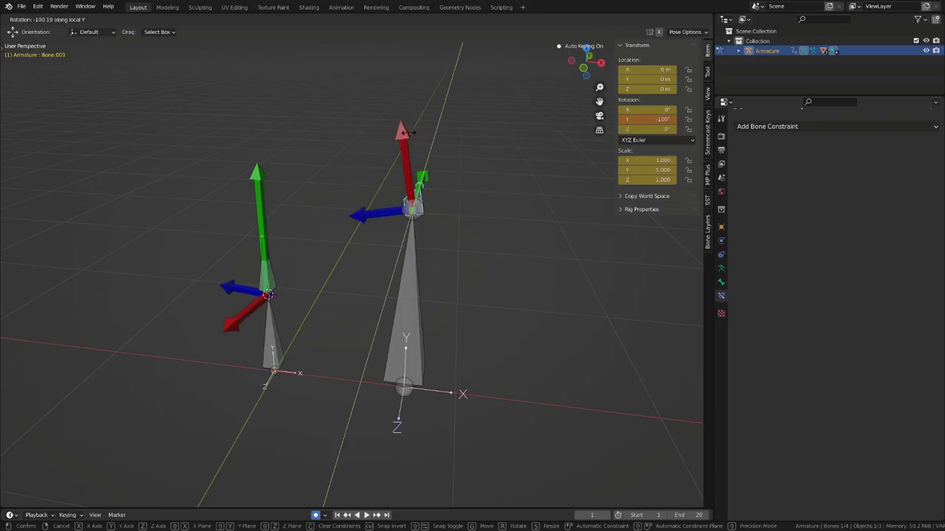
right_click(457, 232)
Step: Try rotating Bone.003 around its local Z axis by about -57.7°, repeating on Z and on Y
middle_click_drag(450, 230, 464, 181)
key("r")
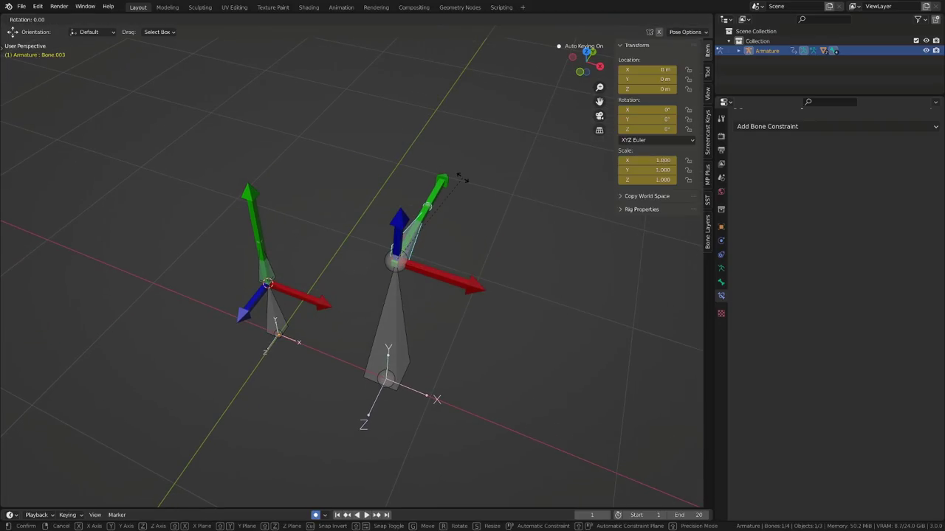
key("z")
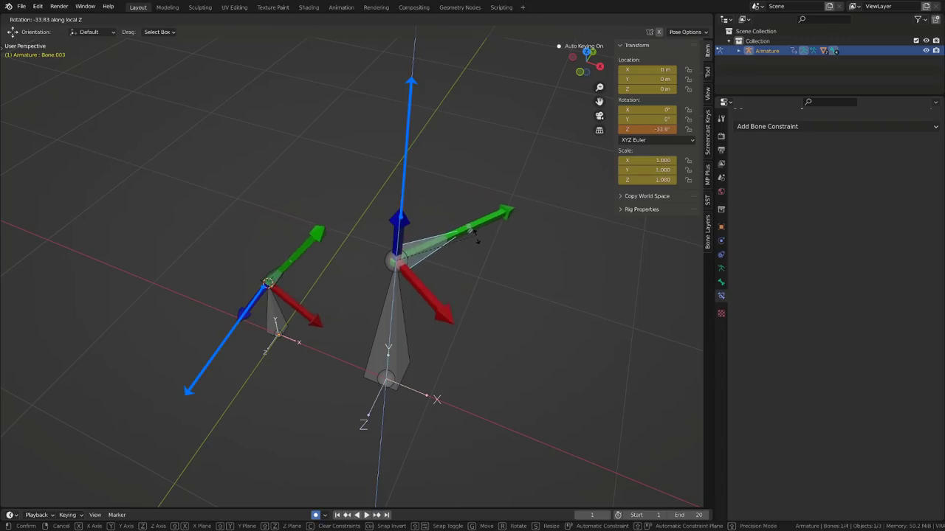
left_click(476, 273)
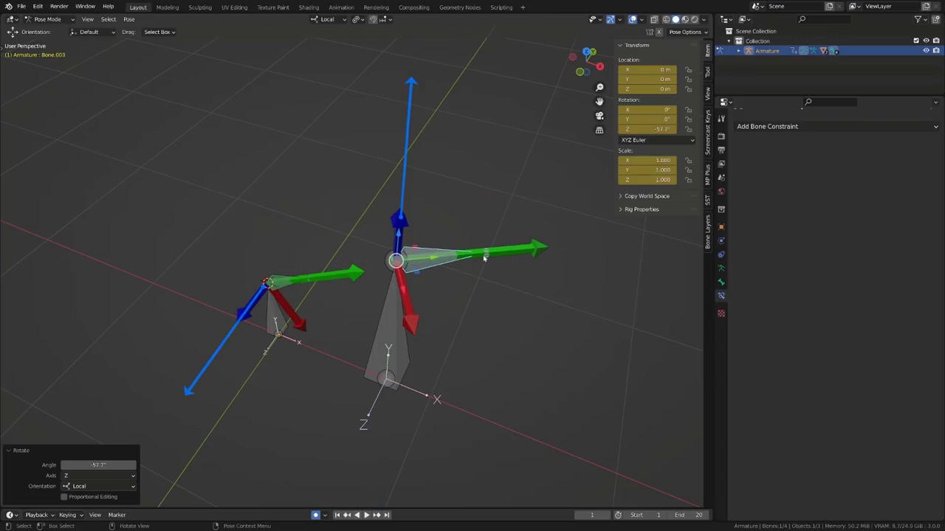
key("r")
key("z")
left_click(383, 186)
key("r")
key("y")
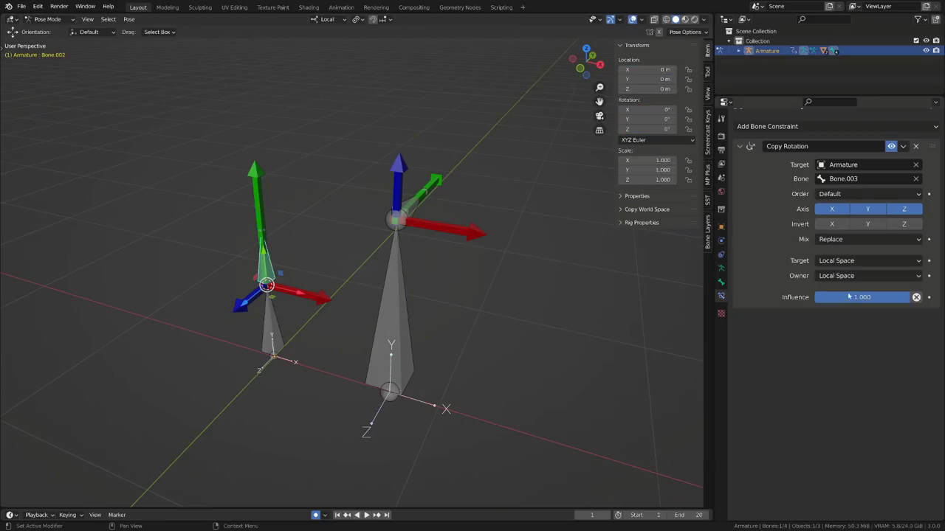
Step: Set the Target space of Bone.002's Copy Rotation constraint to Local Space (Owner Orientation)
left_click(848, 277)
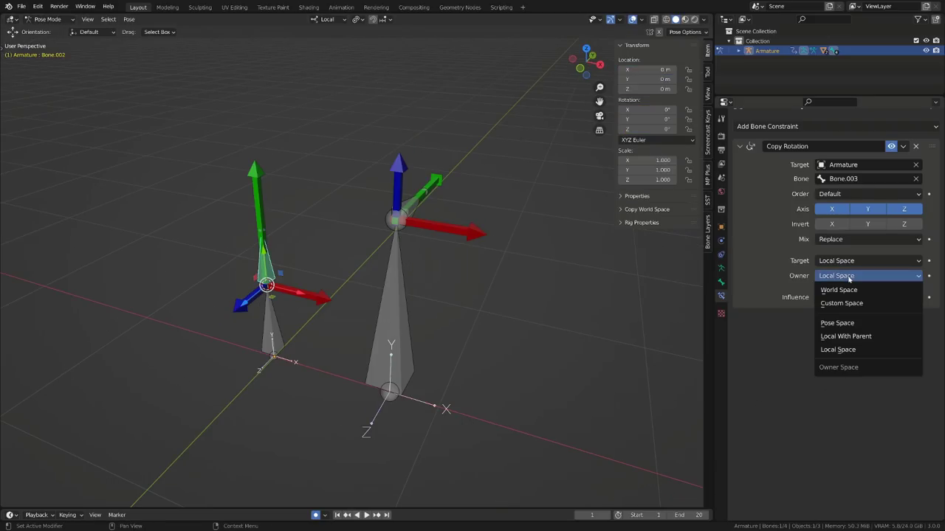
left_click(850, 262)
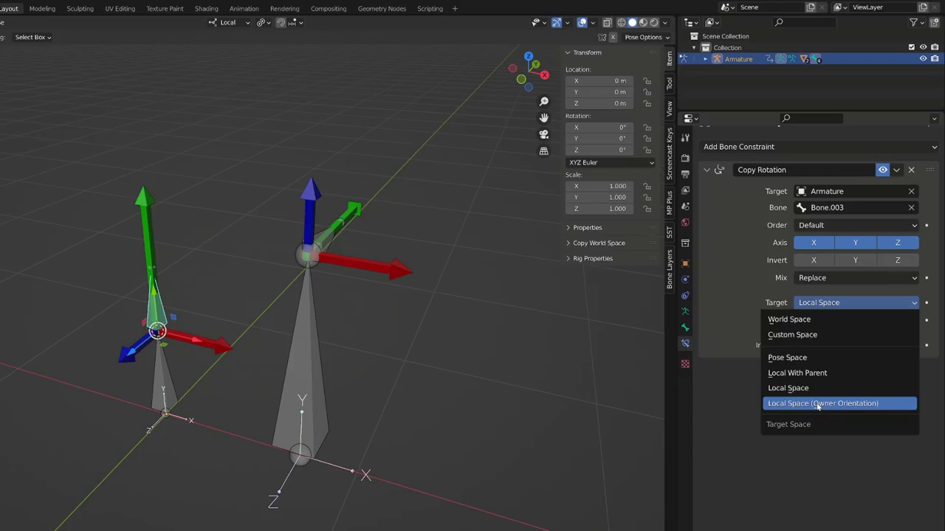
left_click(818, 405)
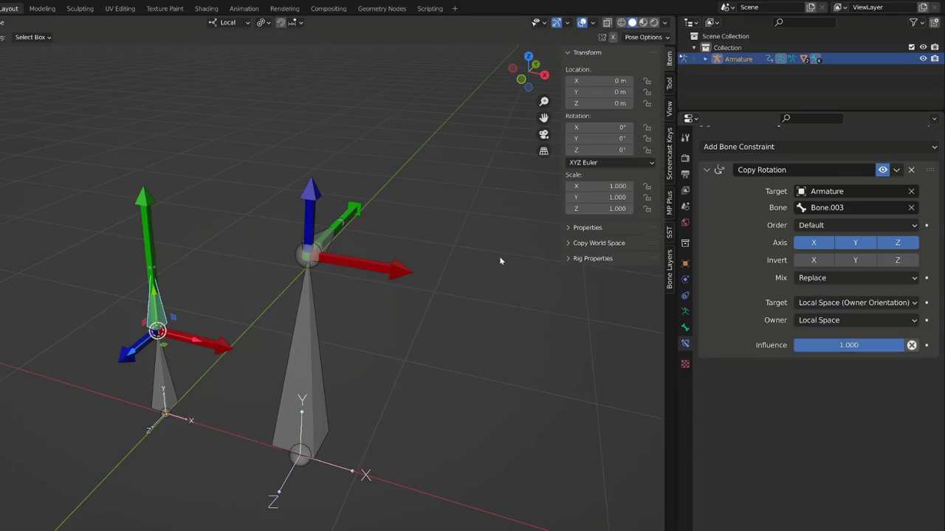
Step: Try rotating Bone.003 around its X axis with the owner-orientation setting
left_click(333, 244)
middle_click_drag(328, 240, 381, 198)
key("r")
key("x")
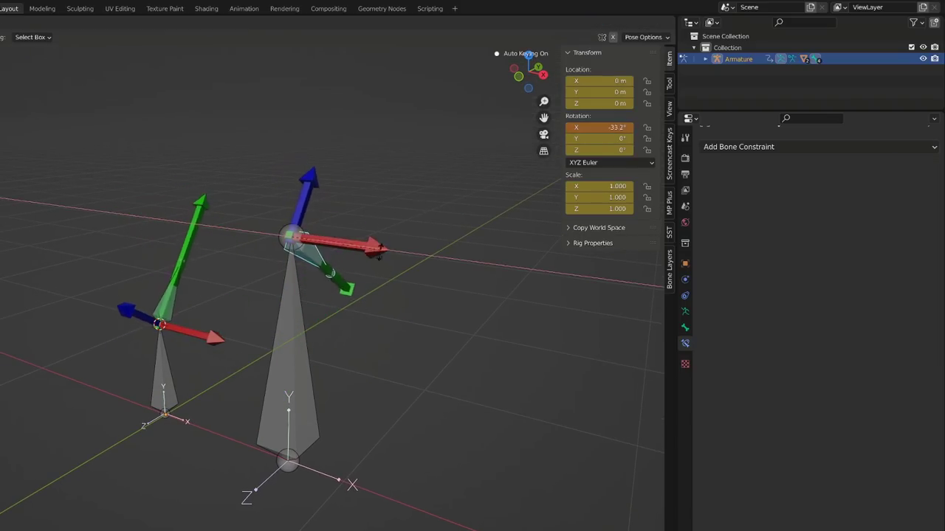
right_click(376, 267)
Step: Try rotating Bone.003 around its Z axis and around its Y axis to compare how Bone.002 follows
middle_click_drag(376, 267, 359, 257)
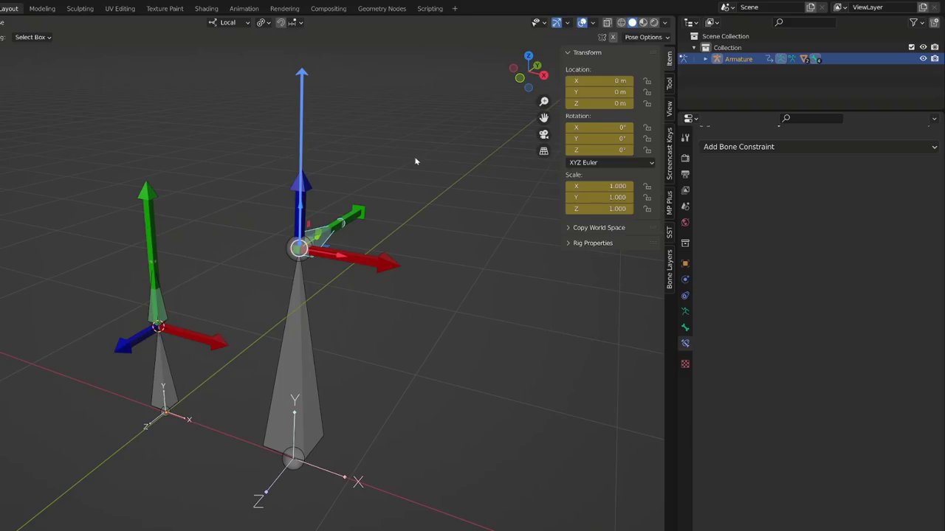
key("r")
key("z")
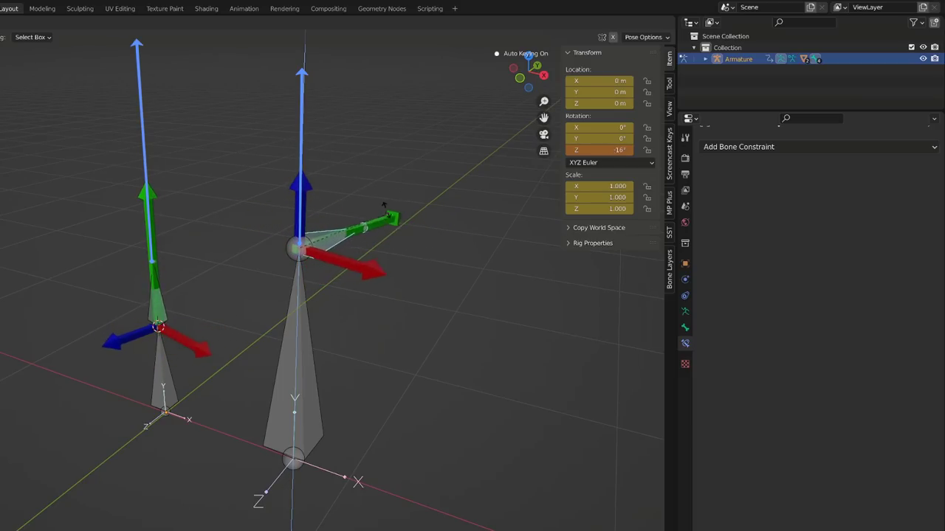
key("Escape")
key("r")
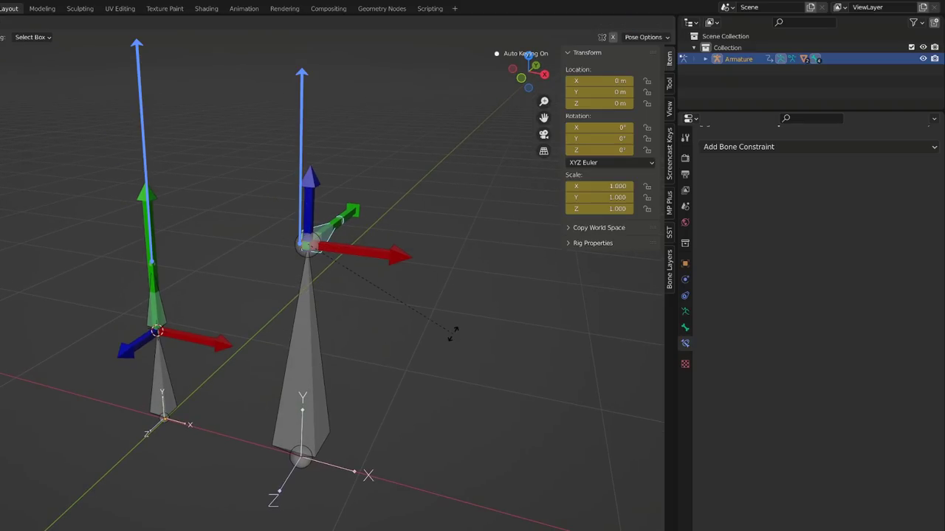
key("y")
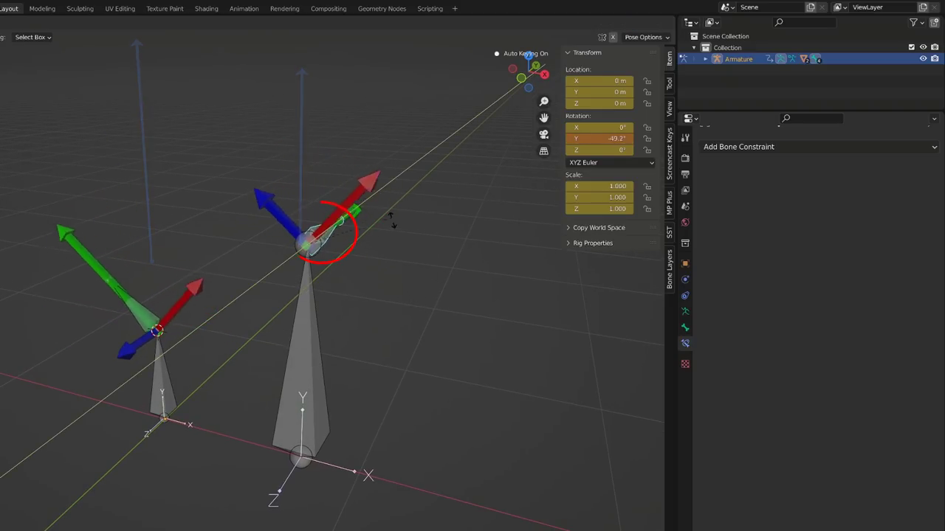
key("Escape")
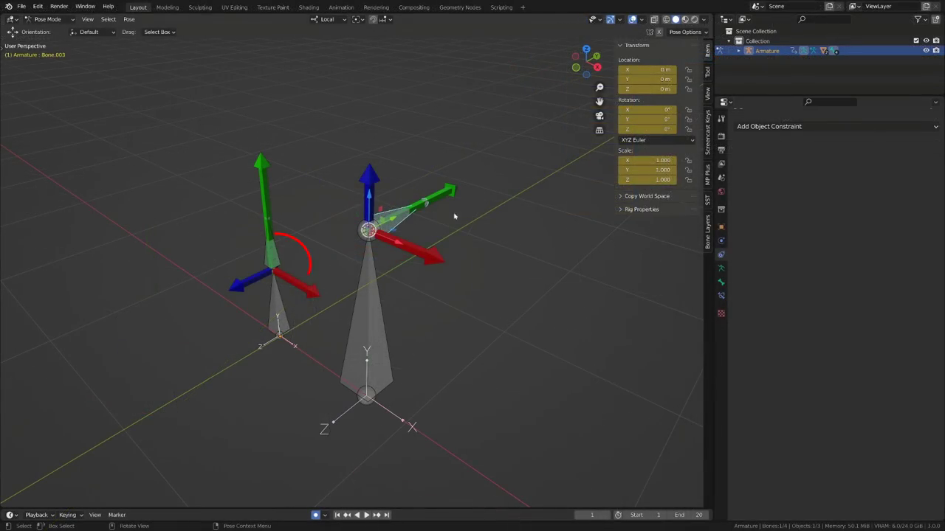
Step: Try rotating Bone.003 around Z and freely in Pose Mode
key("r")
key("z")
right_click(455, 244)
key("r")
key("Escape")
Step: In Edit Mode, change the pivot point and rotate Bone.003 around the Z axis
key("Tab")
middle_click_drag(427, 227, 443, 256)
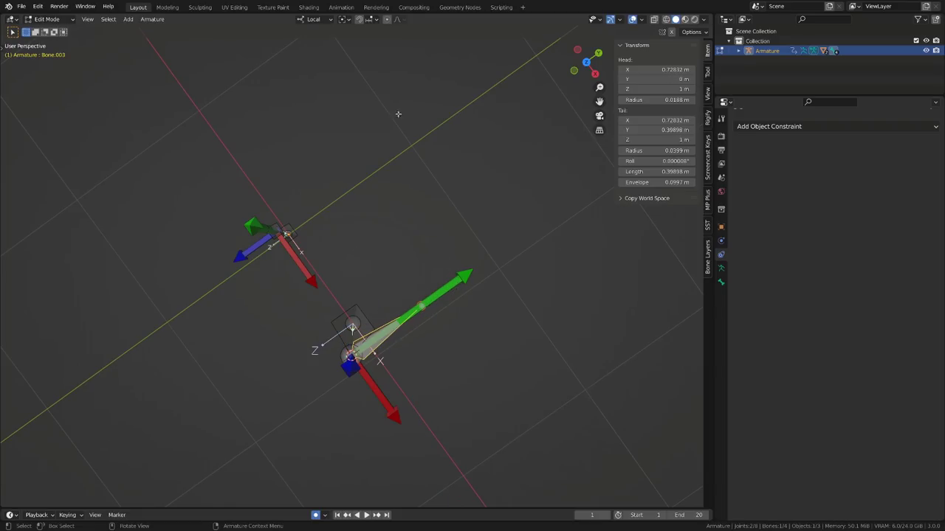
left_click(344, 19)
left_click(367, 41)
key("r")
key("z")
left_click(447, 354)
Step: Rotate Bone.003 by about -32.8° around the view axis and return to Pose Mode
middle_click_drag(447, 369, 453, 300)
key("r")
left_click(441, 203)
middle_click_drag(422, 201, 465, 203)
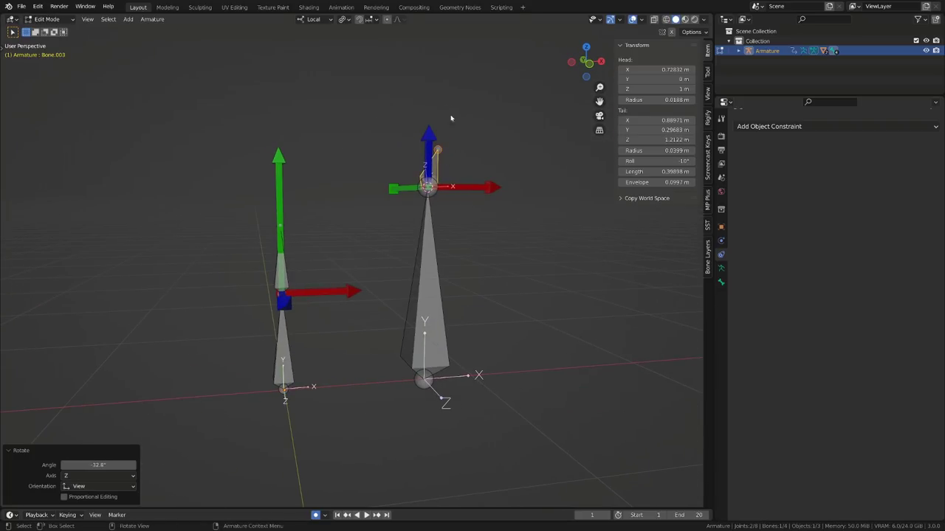
key("Tab")
Step: Try rotating the re-oriented Bone.003 around its local Y axis
middle_click_drag(452, 121, 443, 132)
key("r")
key("y")
key("y")
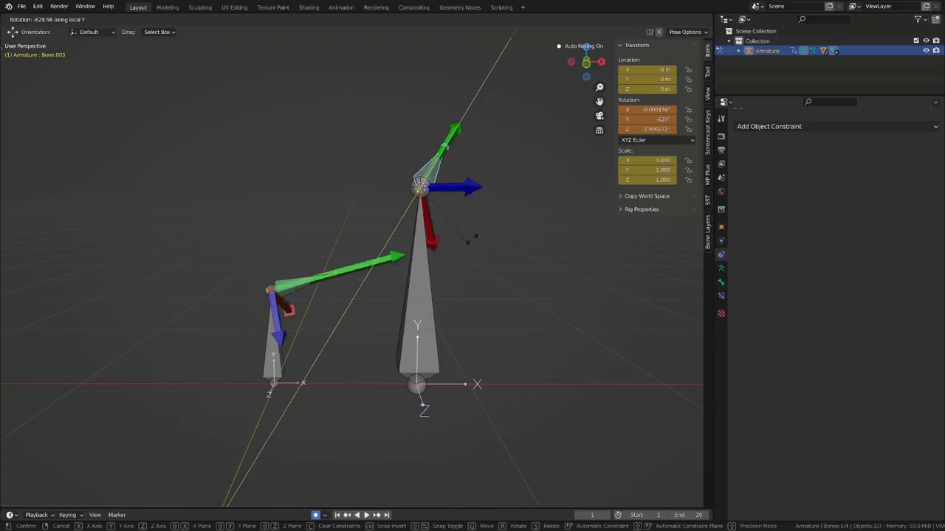
key("Escape")
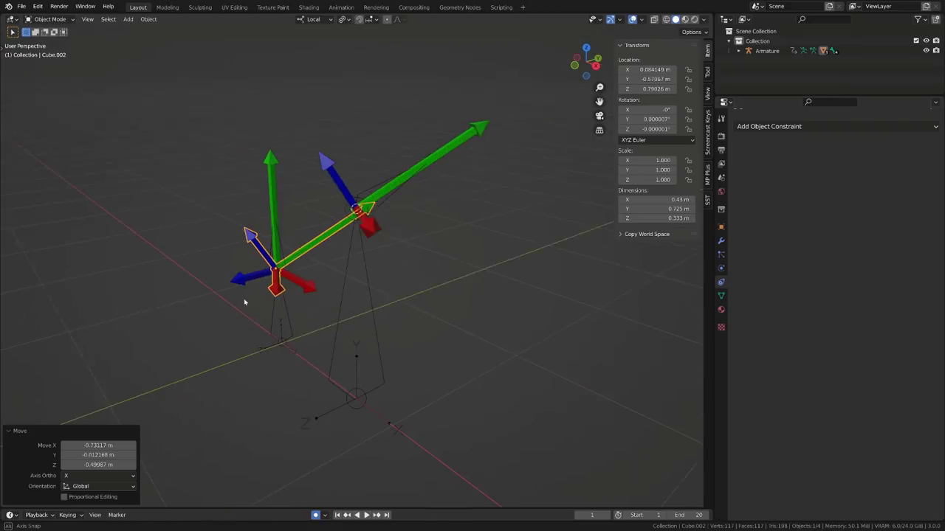
Step: Try rotating Bone.003 around the Z axis with the duplicated axis object placed at Bone.002
middle_click_drag(243, 301, 438, 175)
left_click(441, 182)
key("r")
key("z")
right_click(472, 172)
Step: Undo the last change and clear the parent of the duplicated axis object Cube.002
key("ctrl+z")
key("alt+p")
left_click(384, 224)
Step: Try rotating Bone.003 around its local Y axis against the unparented axis object
left_click(441, 182)
key("r")
key("y")
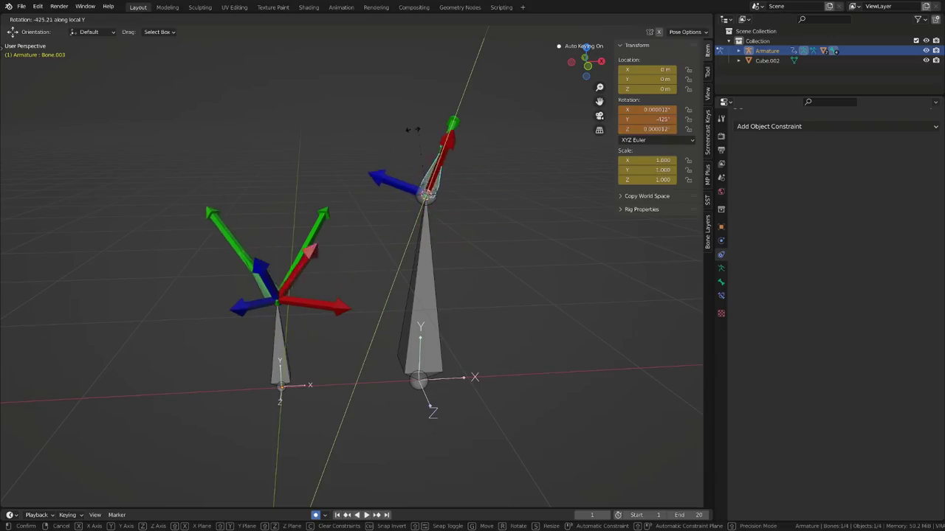
right_click(447, 221)
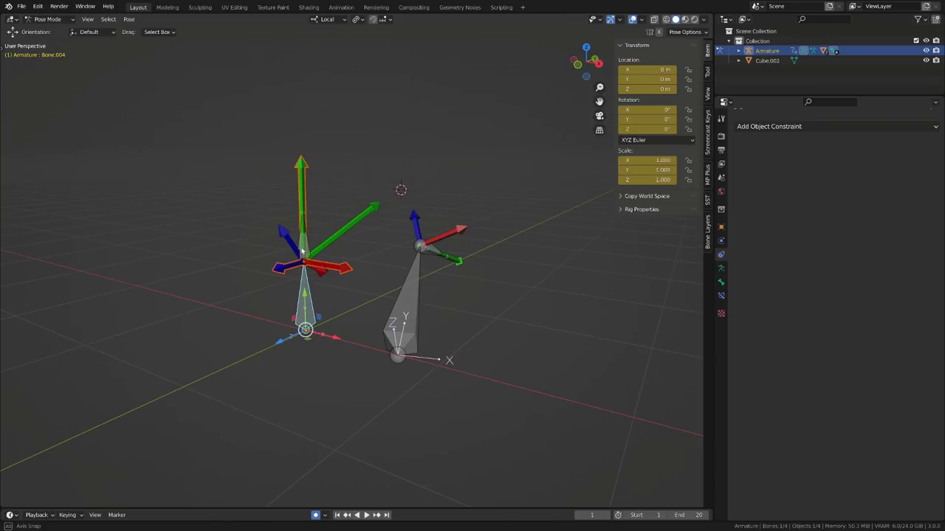
Step: Rotate Bone.004, the base bone of the smaller chain, by about -78.5° around the view axis
key("r")
left_click(278, 296)
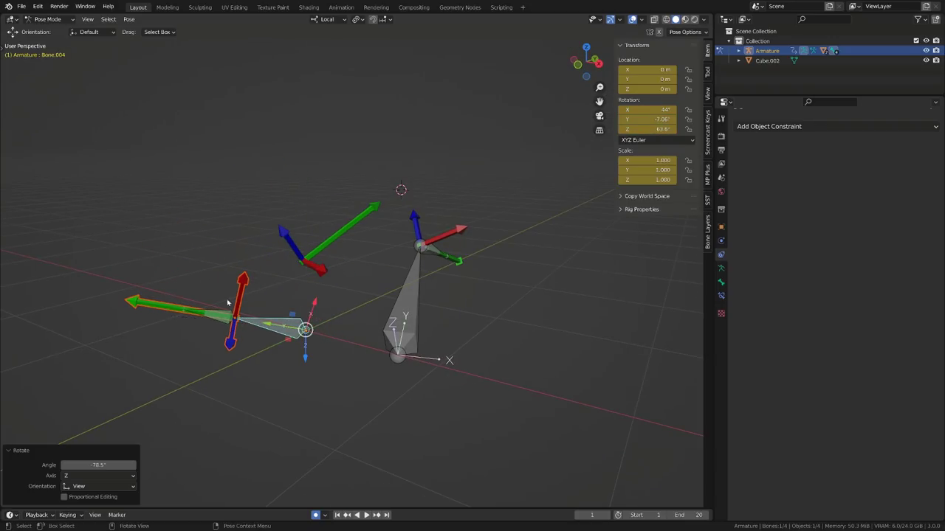
Step: Try rotating Bone.003 around its local Y axis with Bone.004 in its rotated pose
left_click(439, 257)
key("r")
key("y")
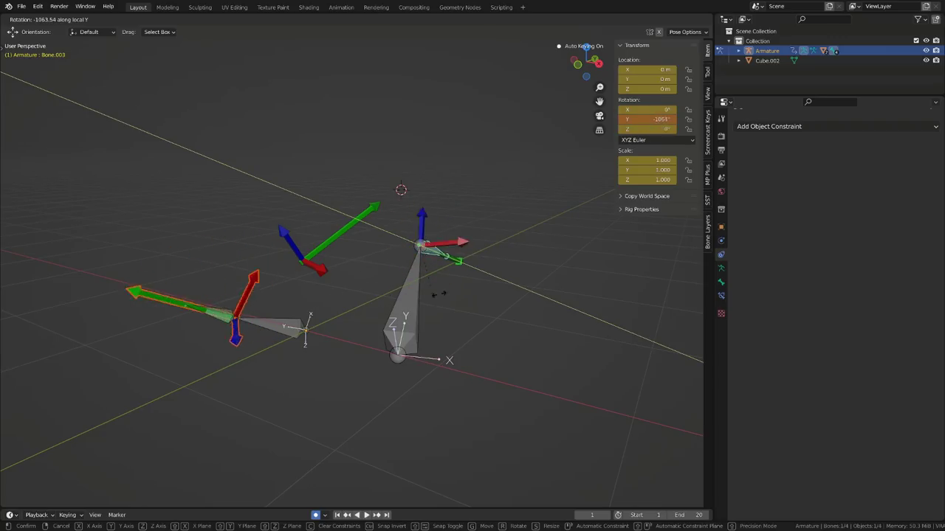
key("Escape")
Step: Clear the rotation of Bone.004, the base bone of the smaller chain
middle_click_drag(408, 192, 287, 310)
left_click(277, 337)
key("alt+r")
Step: Select the axis object Cube.002, return the armature to Pose Mode with Bone.004 active, and start adding a bone constraint
left_click(326, 236)
key("ctrl+Tab")
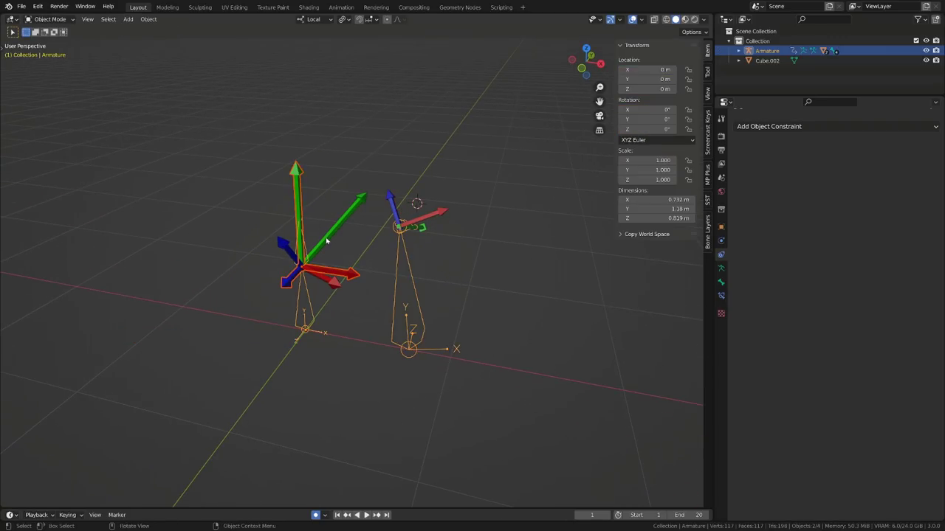
left_click(326, 239)
middle_click_drag(324, 302, 276, 284)
left_click(299, 299)
key("ctrl+Tab")
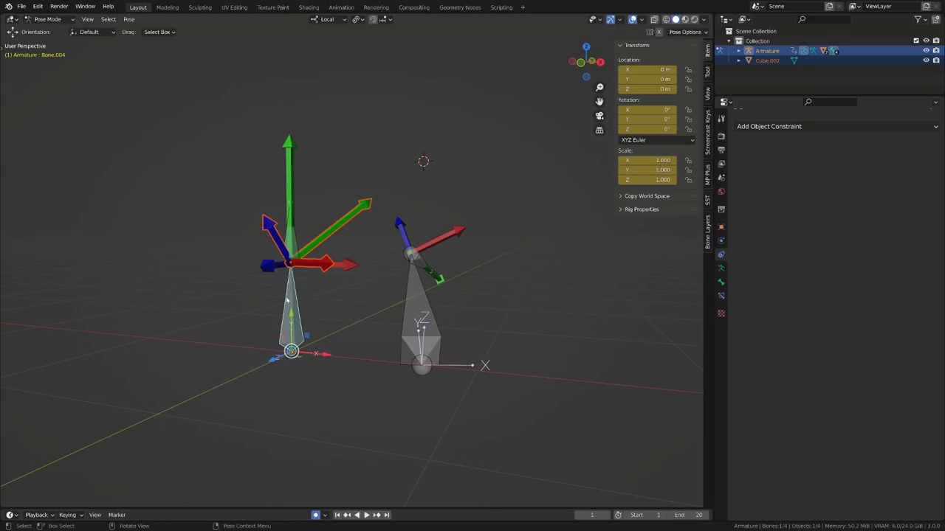
key("shift+ctrl+c")
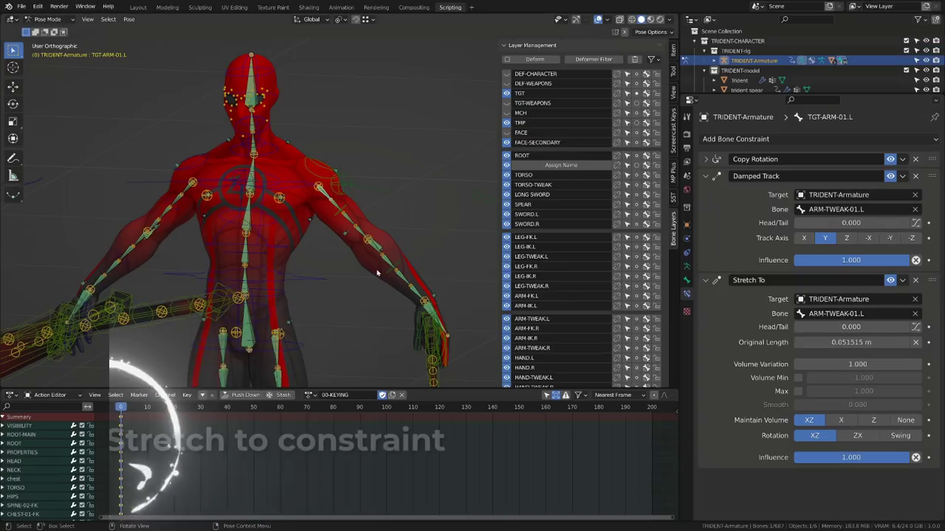
Step: Try moving the upper tweak bones of the character's left arm one by one, from ARM-TWEAK-01.L to ARM-TWEAK-03.L
scroll(376, 273, "up", 5)
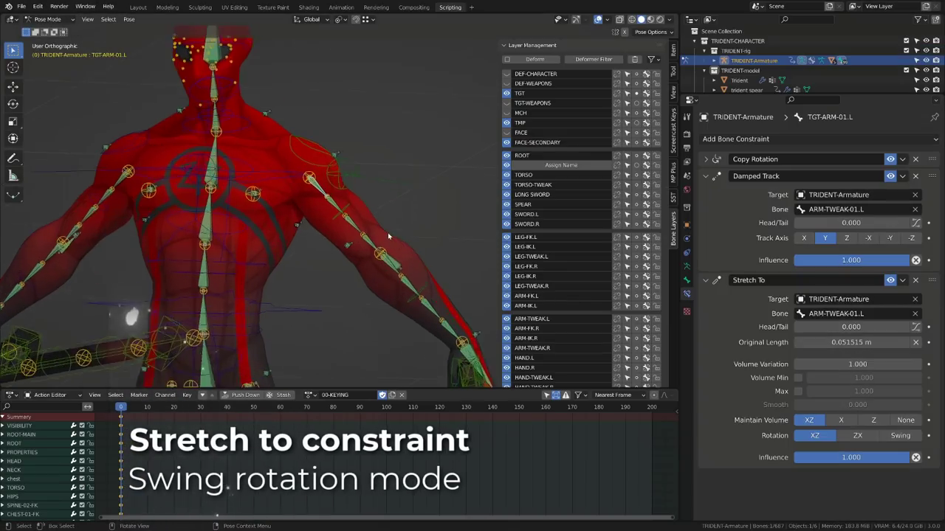
left_click(309, 176)
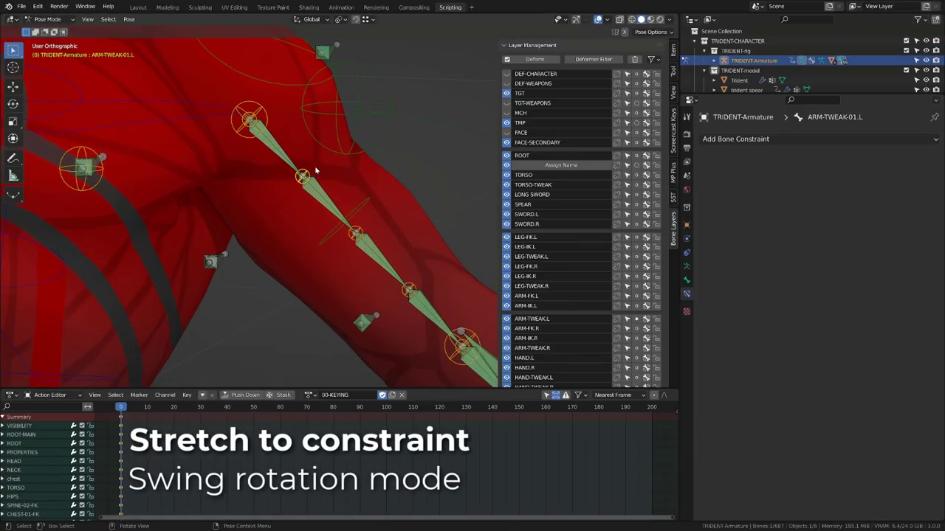
key("g")
right_click(337, 156)
left_click(360, 231)
key("g")
key("Escape")
left_click(416, 286)
key("g")
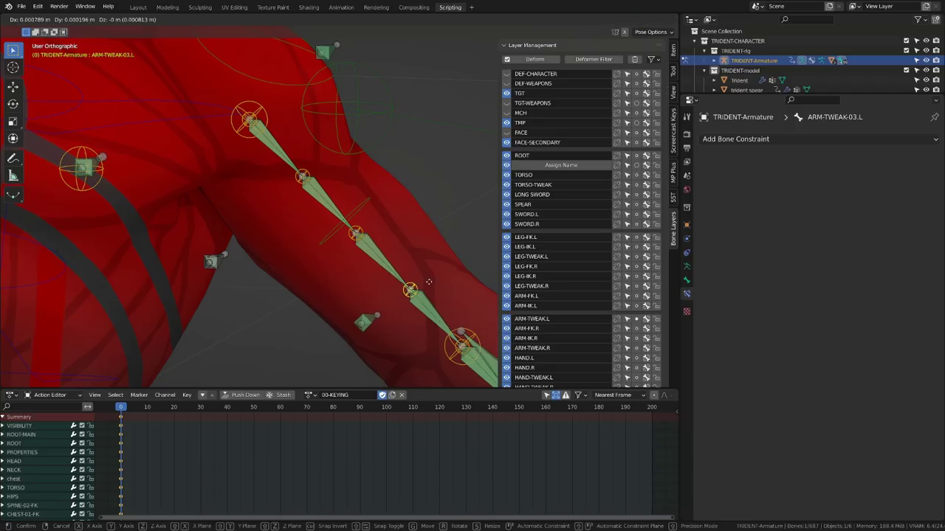
key("Escape")
Step: Select the bone TGT-ARM-03.L and collapse its Copy Rotation constraint to examine Damped Track and Stretch To
left_click(385, 262)
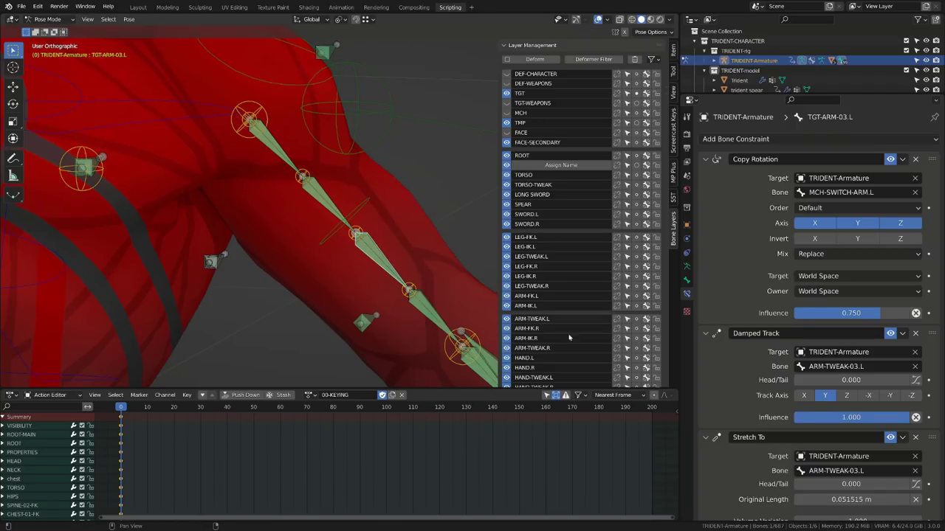
left_click(706, 159)
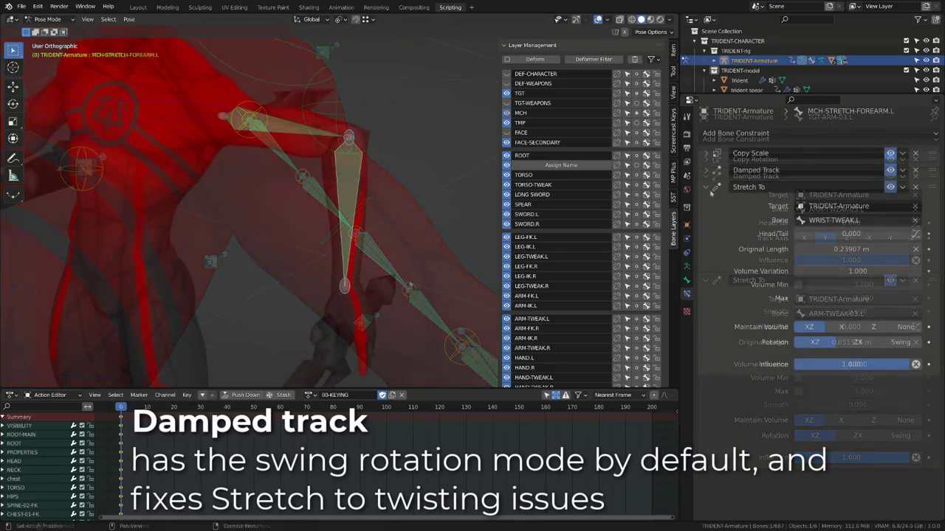
Step: Expand Damped Track on MCH-STRETCH-FOREARM.L and set its Stretch To constraint's rotation mode to XZ
left_click(705, 170)
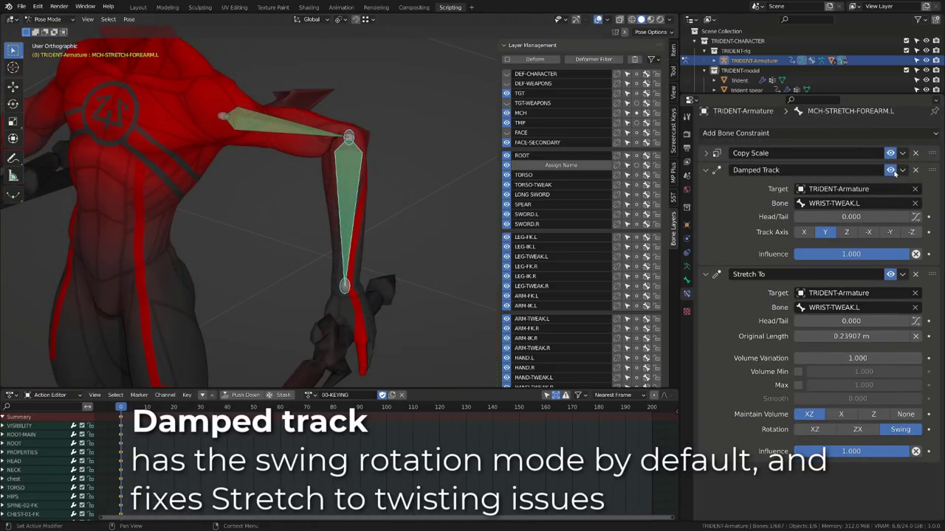
left_click(814, 429)
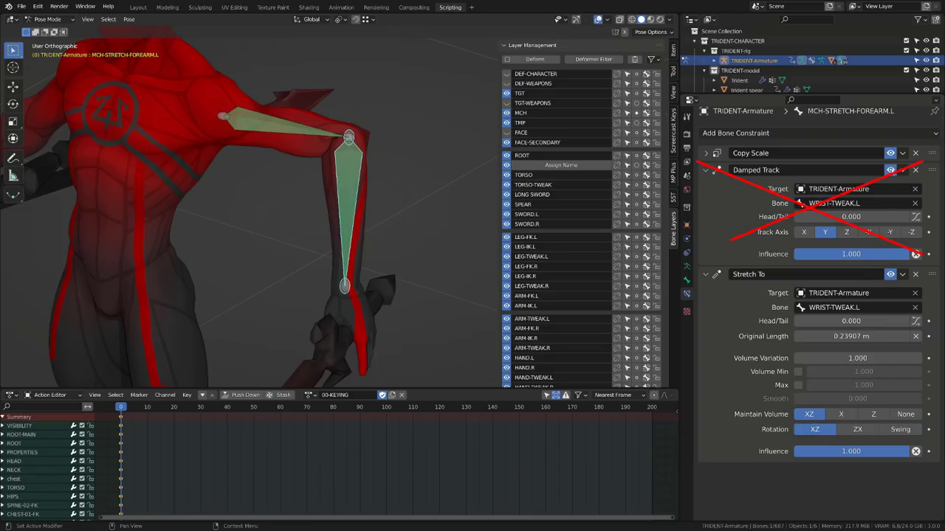
Step: Delete the Damped Track constraint from MCH-STRETCH-FOREARM.L and set its Stretch To rotation mode to Swing
left_click(915, 170)
left_click(901, 325)
middle_click_drag(443, 273, 382, 91)
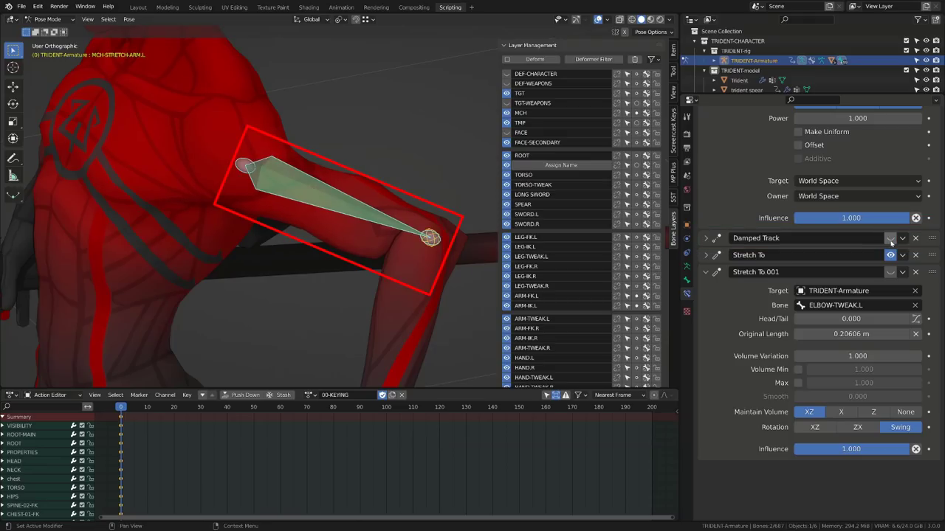
Step: Toggle the Damped Track constraint on MCH-STRETCH-ARM.L repeatedly to compare the arm's twist, leaving it enabled
left_click(890, 240)
left_click(890, 239)
left_click(890, 239)
left_click(890, 238)
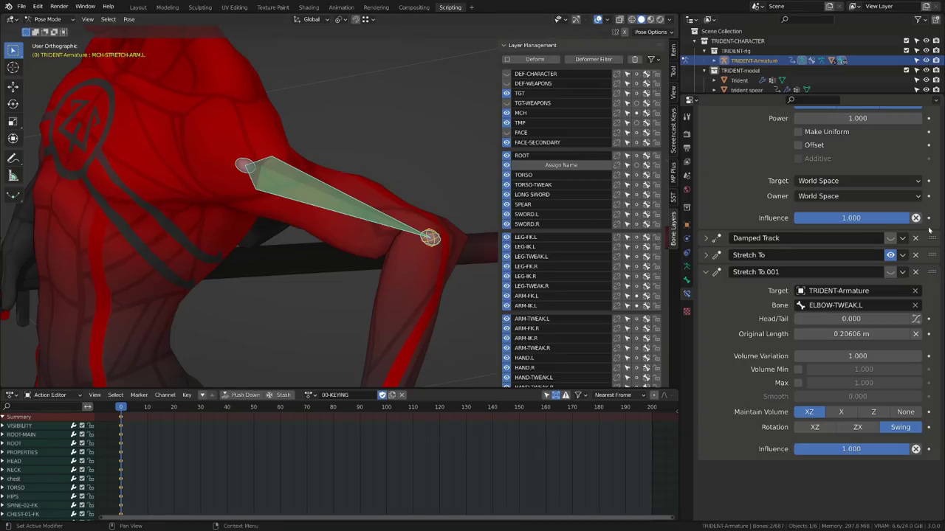
left_click(890, 238)
Step: Check the Stretch To settings on MCH-STRETCH-ARM.L, then replace Damped Track and Stretch To by deleting both and enabling Stretch To.001
left_click(705, 255)
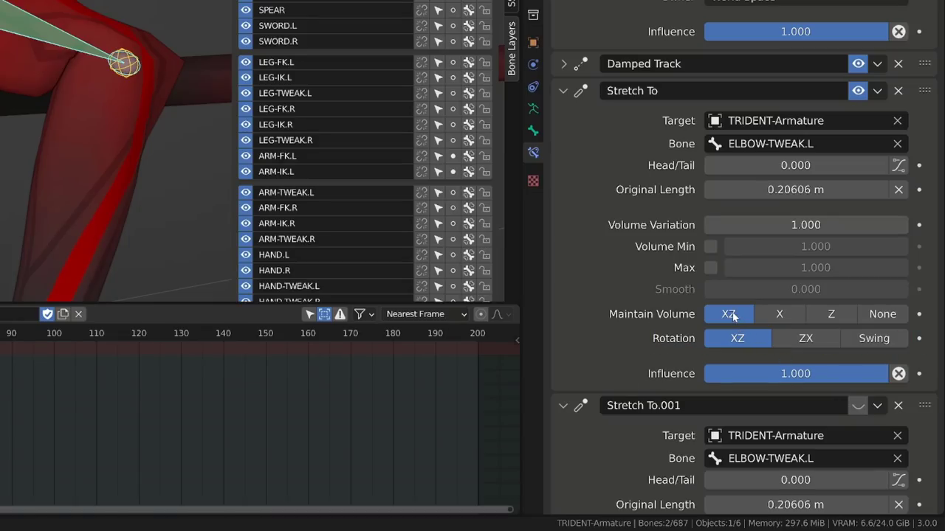
left_click(566, 94)
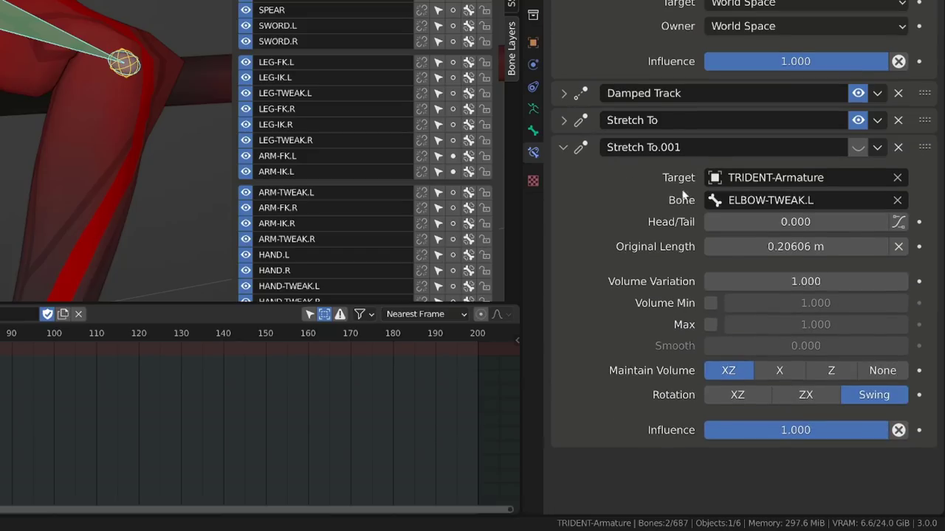
left_click(899, 93)
left_click(898, 93)
left_click(858, 93)
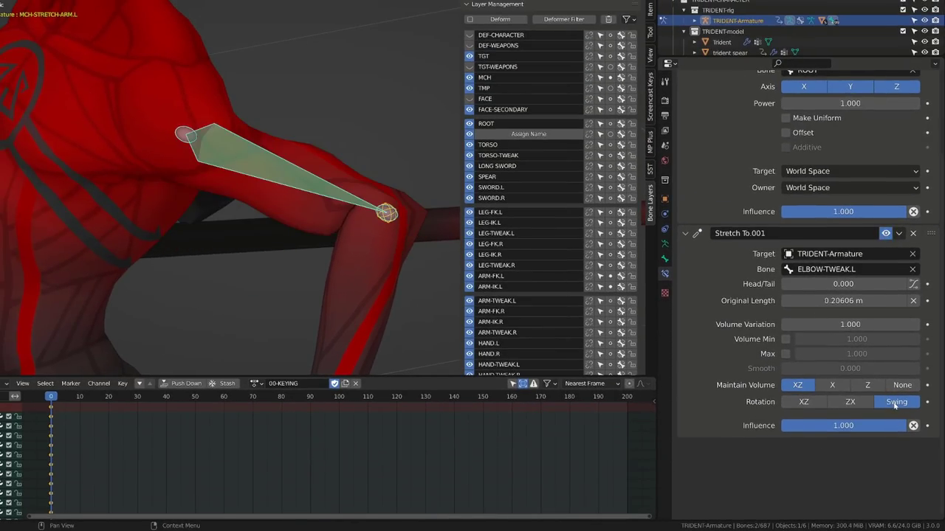
Step: Switch the Stretch To.001 rotation mode to XZ and back to Swing to compare them
left_click(808, 402)
left_click(882, 403)
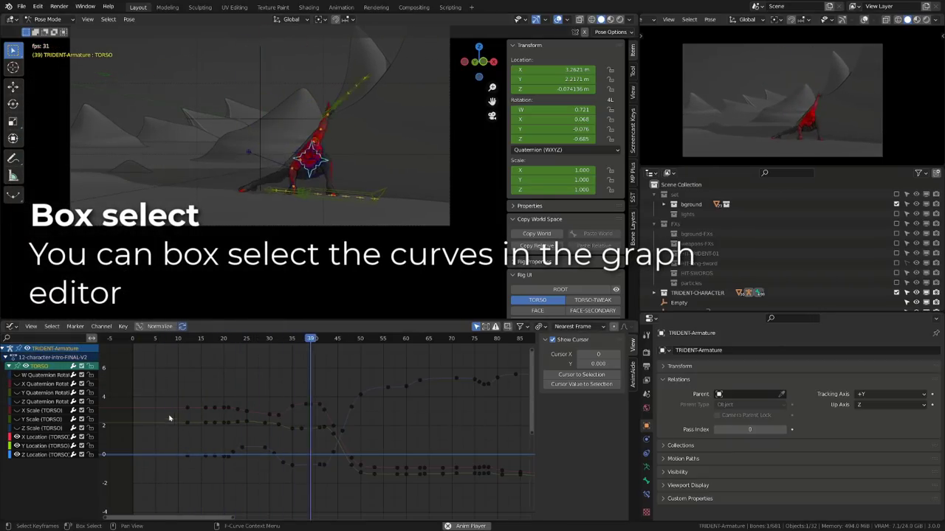
Step: Select the TORSO location curves in the graph editor by drawing selection boxes over different parts of them
left_click_drag(168, 413, 216, 437)
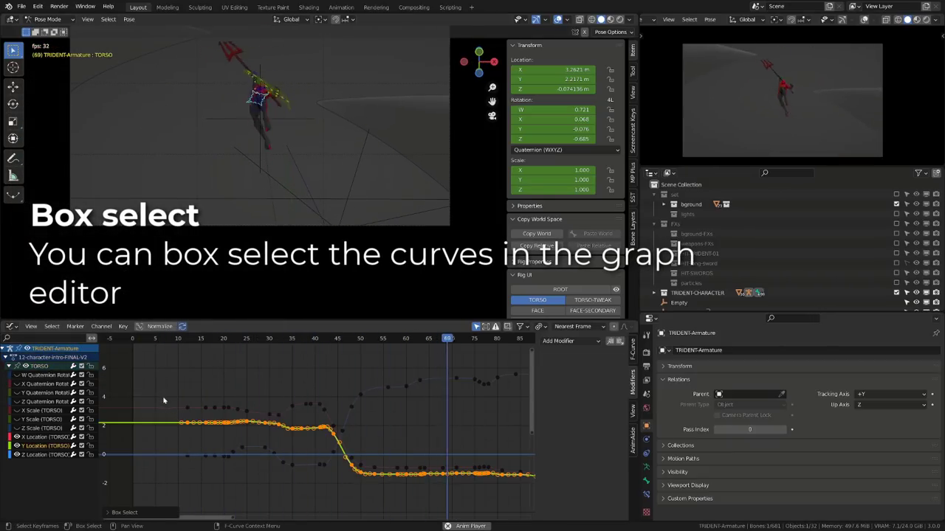
left_click(361, 393)
left_click(388, 387)
left_click_drag(366, 379, 388, 493)
left_click_drag(148, 414, 163, 450)
left_click_drag(165, 447, 175, 475)
left_click_drag(354, 369, 456, 508)
left_click(455, 508)
Step: Select all keyframes of the TORSO X Location curve through its channel
middle_click_drag(258, 443, 365, 458, "ctrl")
middle_click_drag(366, 458, 196, 422)
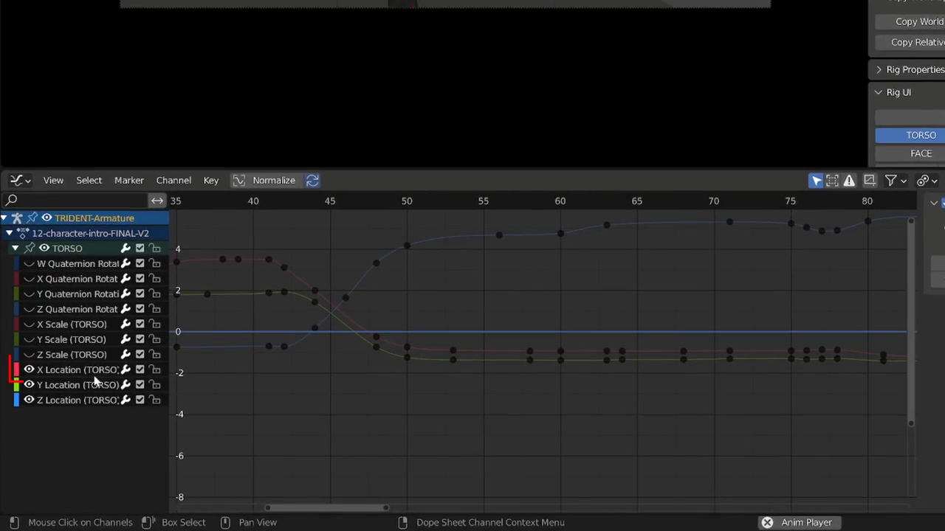
left_click(54, 440)
double_click(81, 369)
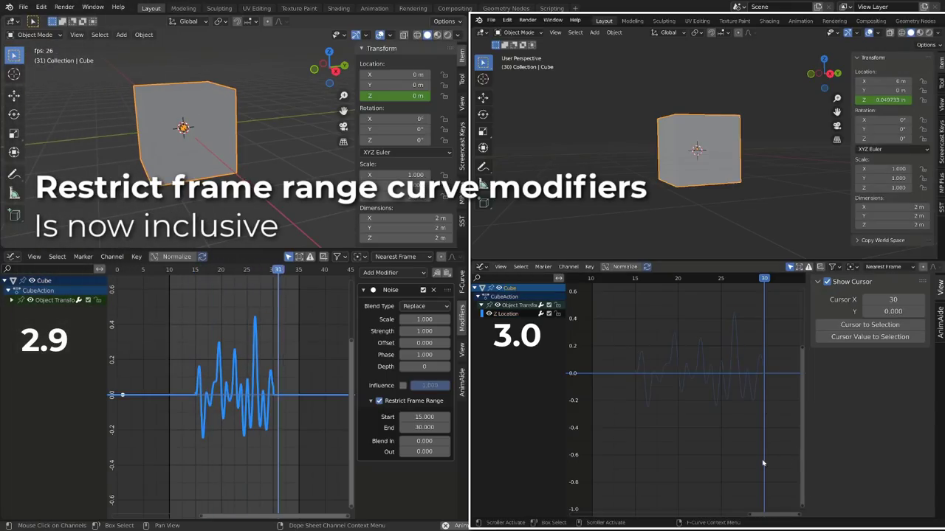
Step: Box-select the cube's noise curve in the 3.0 graph editor and stop the playback in the 2.9 window
left_click_drag(630, 347, 664, 386)
left_click(201, 310)
key("space")
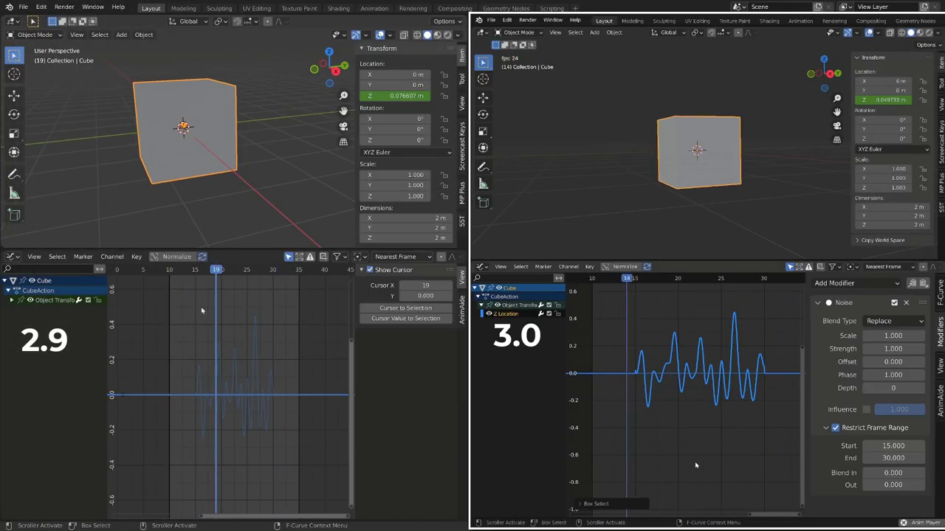
Step: Select the noise curve in the 2.9 window and check the cube's Z location at frames 15 and 30
left_click_drag(200, 270, 196, 272)
left_click(121, 394)
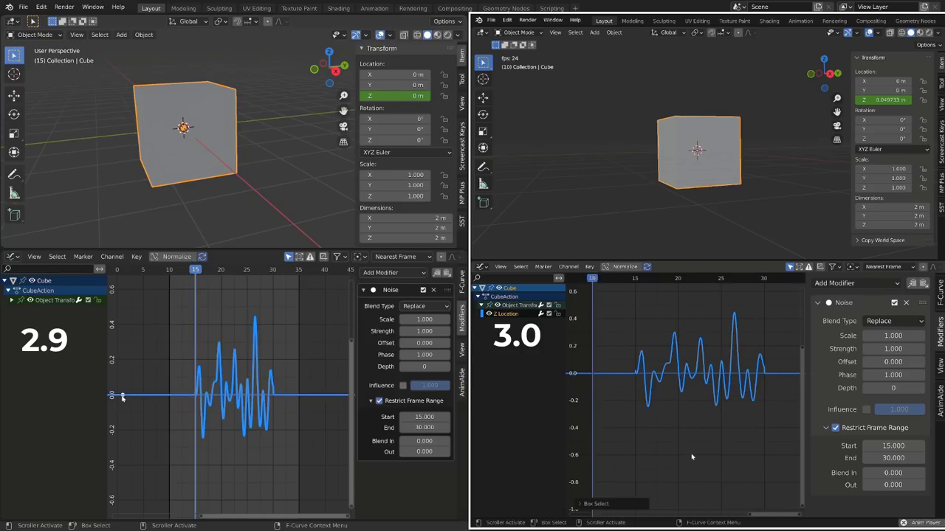
key("Escape")
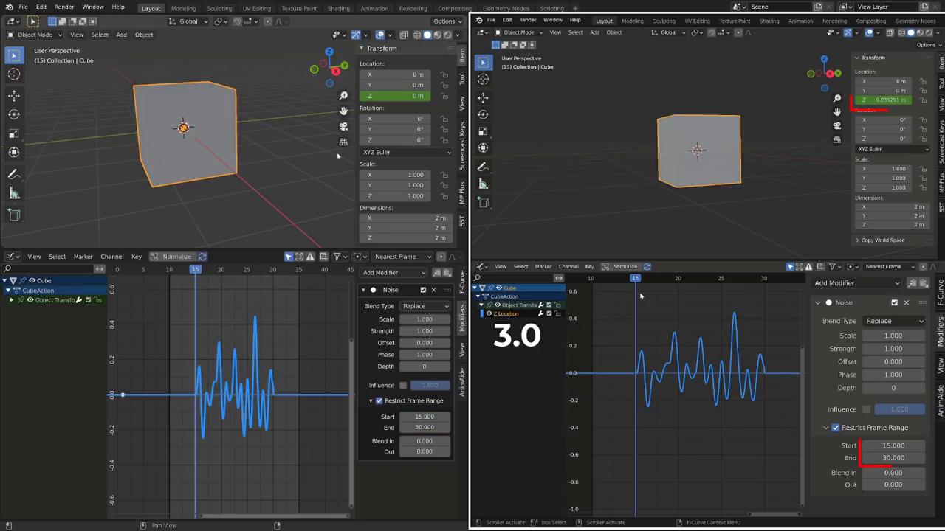
left_click_drag(215, 268, 273, 285)
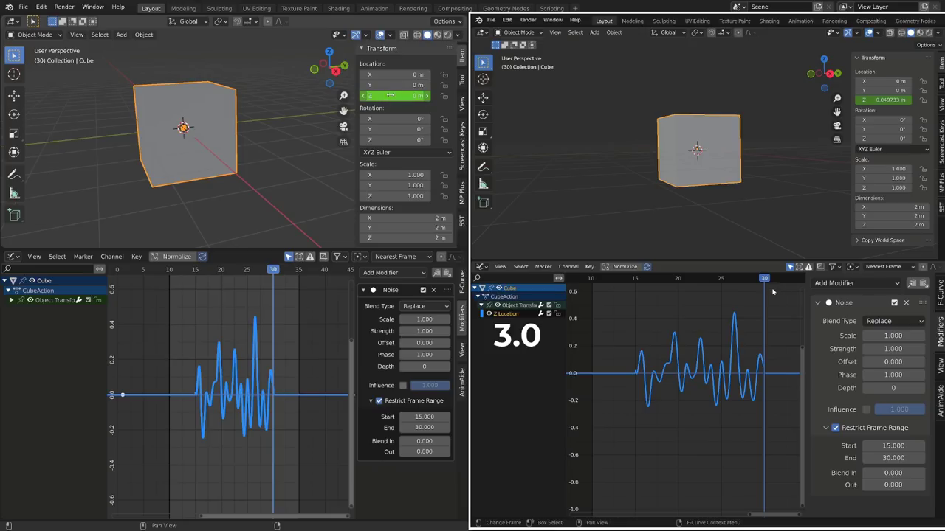
Step: Set the 2.9 Noise modifier's restricted frame range to start at 14 and end at 31, and scrub through the range
left_click(423, 417)
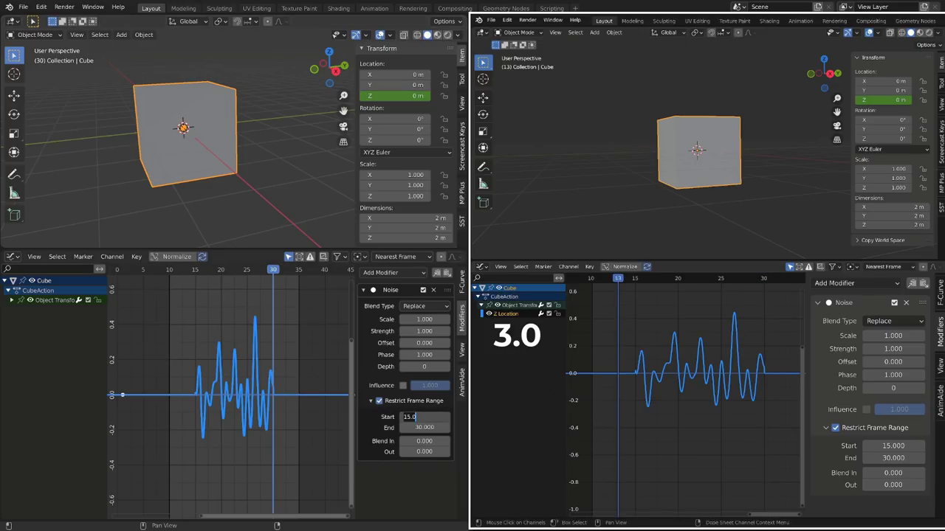
type("14")
key("Tab")
type("31")
key("Return")
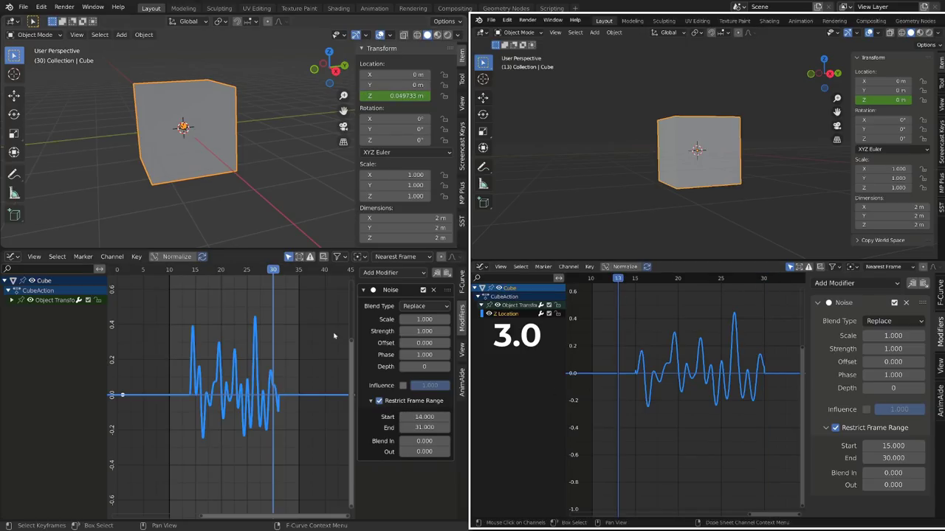
left_click_drag(191, 272, 277, 303)
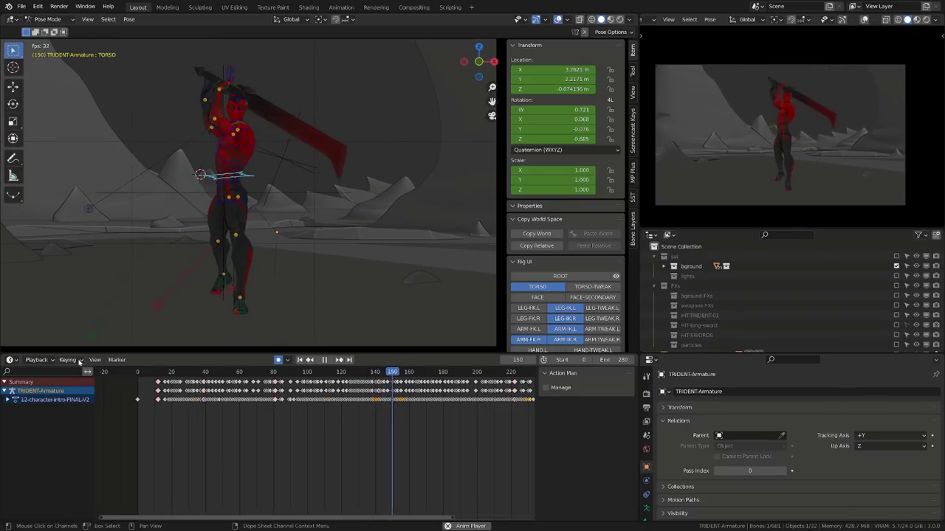
Step: Browse the available active keying sets for the TRIDENT character down to the Whole Character options
left_click(79, 361)
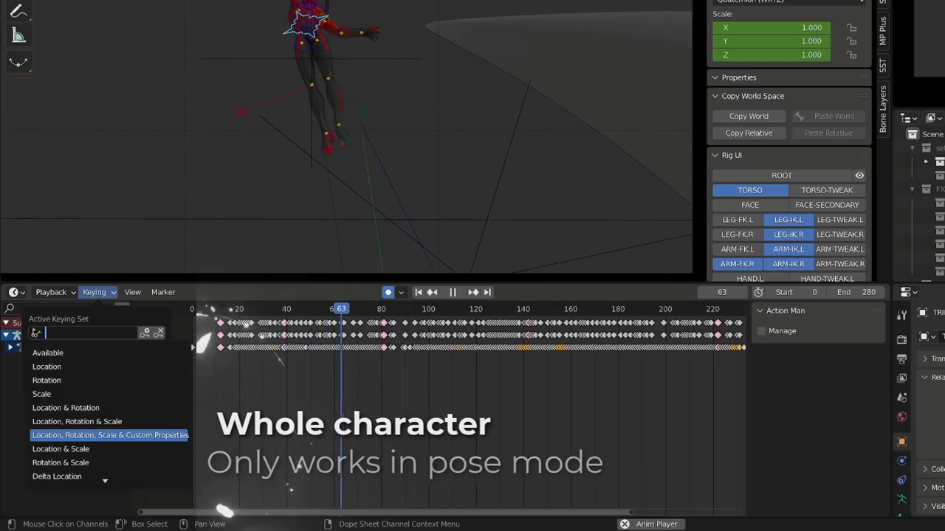
scroll(109, 414, "down", 12)
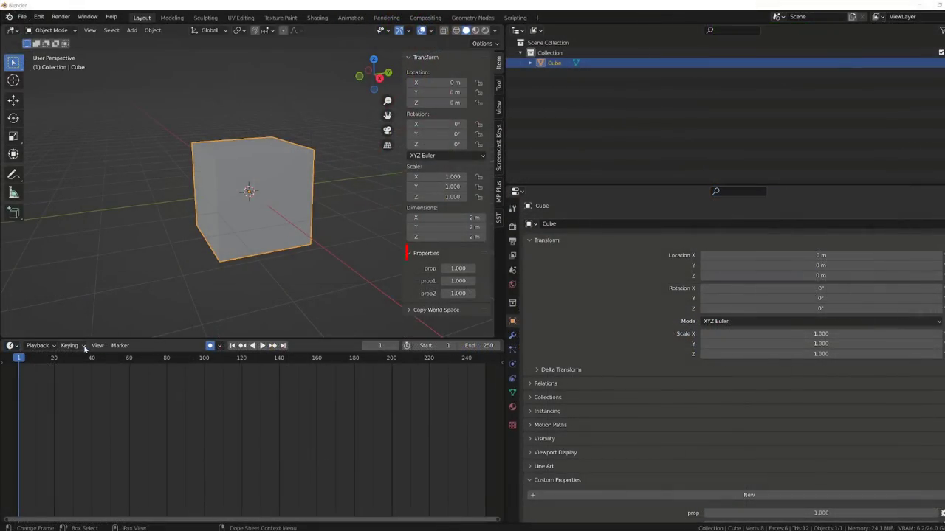
Step: Keyframe the cube at frame 1 using the Location, Rotation, Scale & Custom Properties keying set
left_click(85, 346)
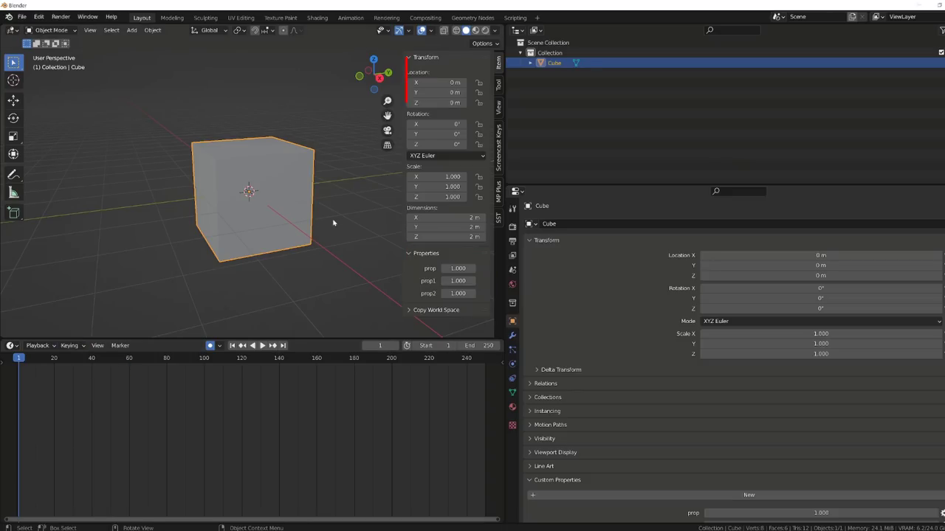
key("i")
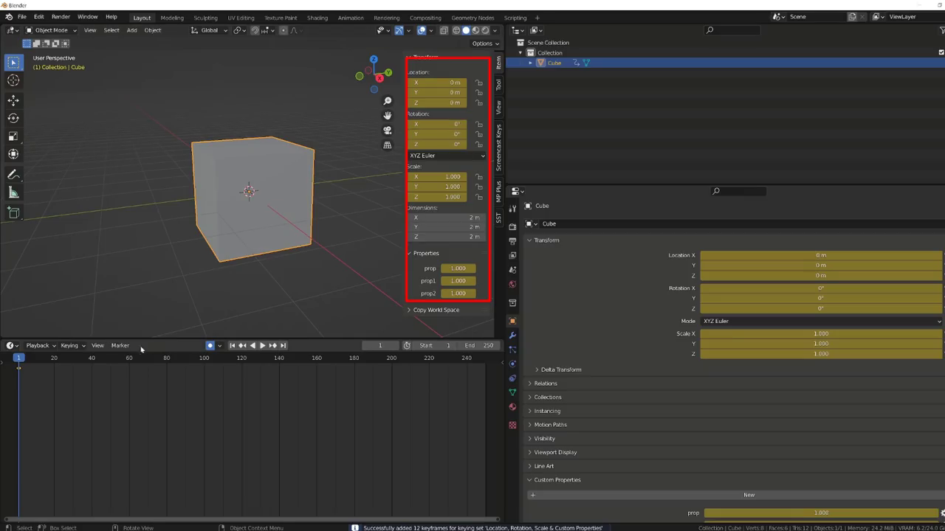
Step: Set the active keying set to Whole Character and try inserting a keyframe on the cube in Object Mode
left_click(74, 347)
left_click(62, 376)
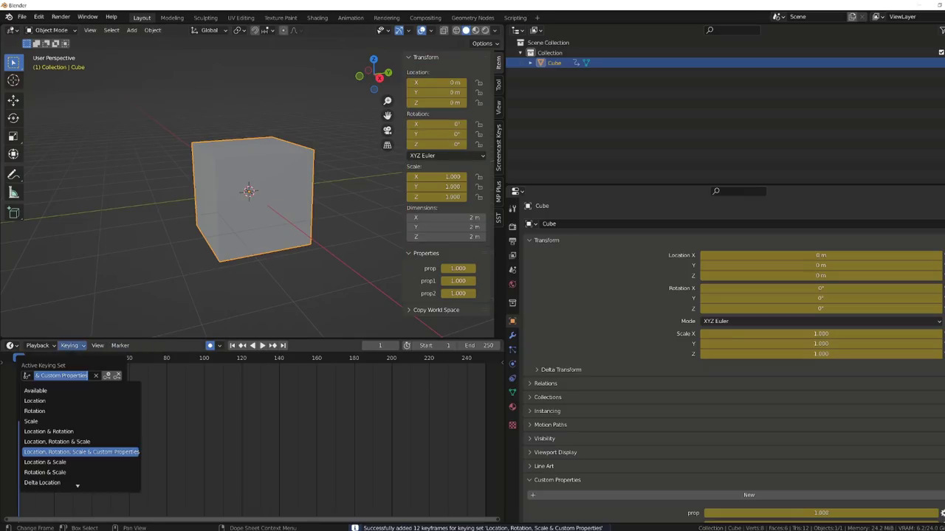
scroll(77, 487, "down", 6)
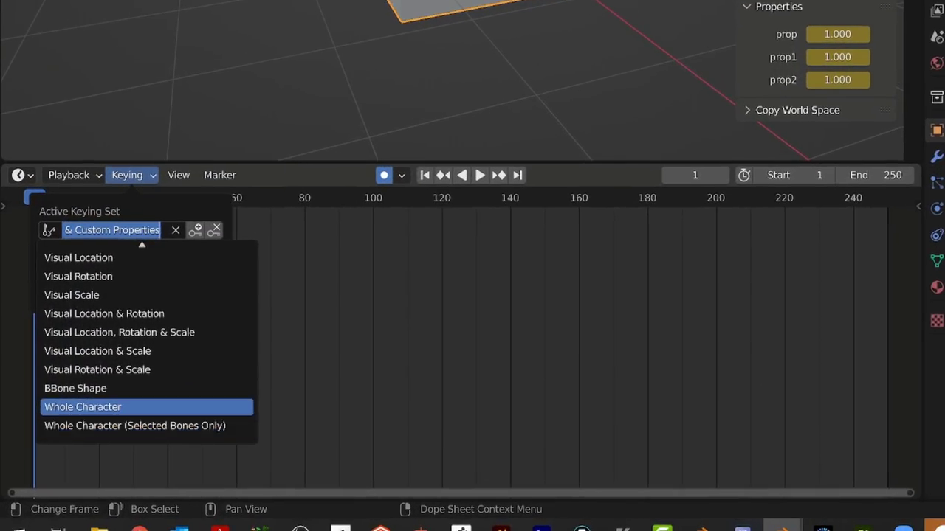
left_click(96, 466)
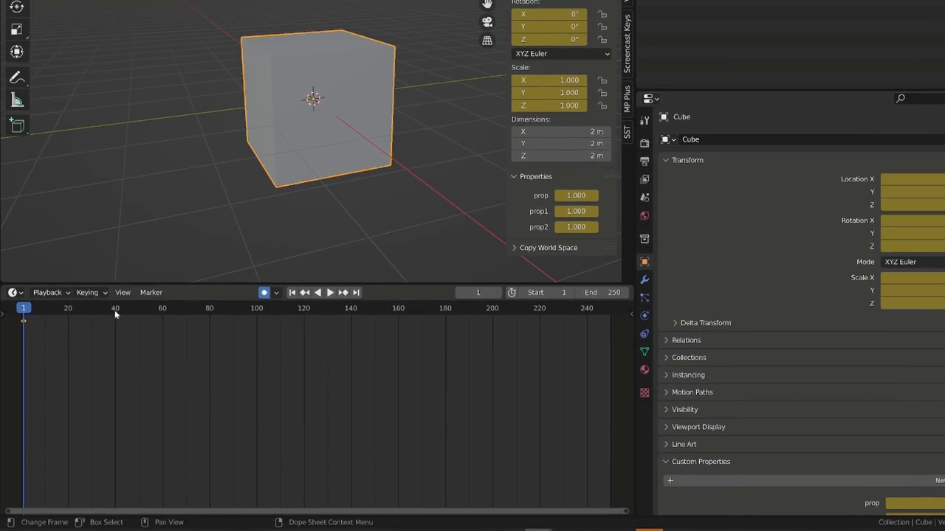
left_click(94, 246)
key("i")
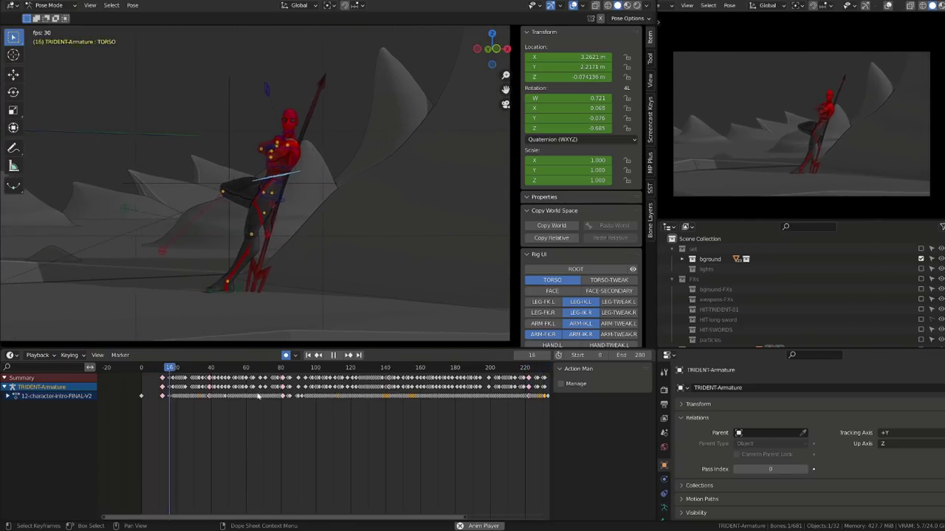
Step: Stop playback at frame 29 and expand the action's TORSO channels down to the individual transform curves
key("space")
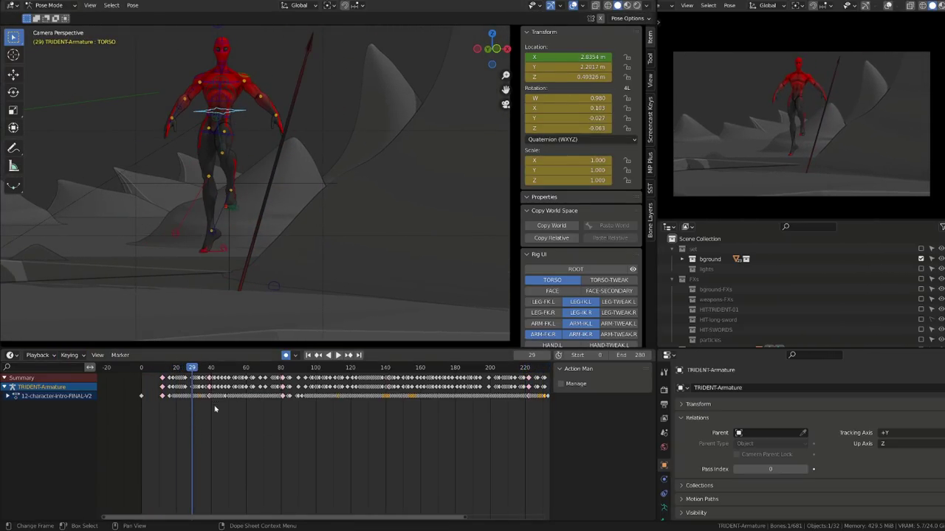
key("ctrl+Tab")
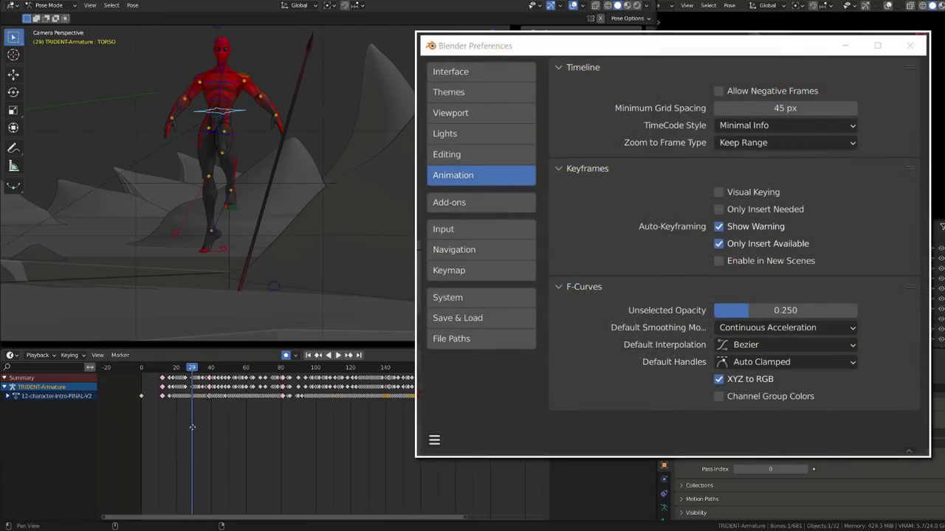
scroll(344, 407, "up", 8)
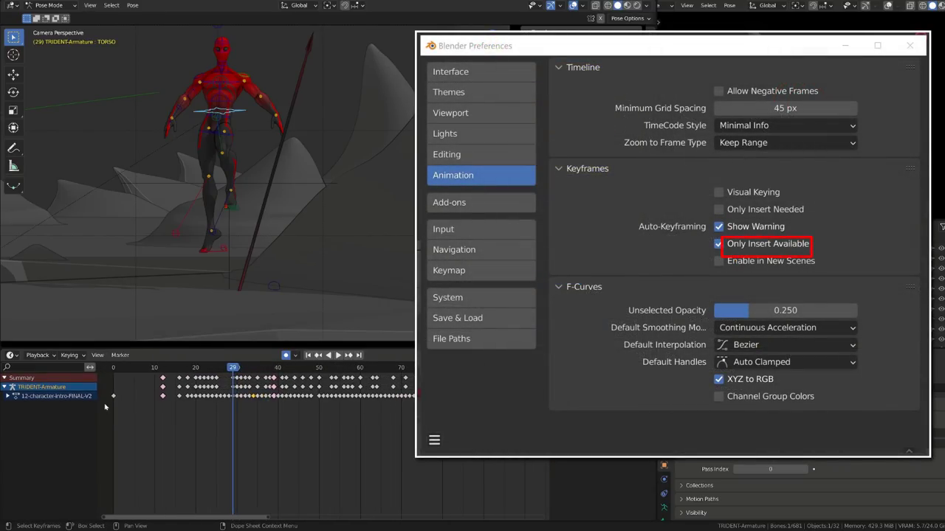
left_click(8, 397)
left_click(12, 405)
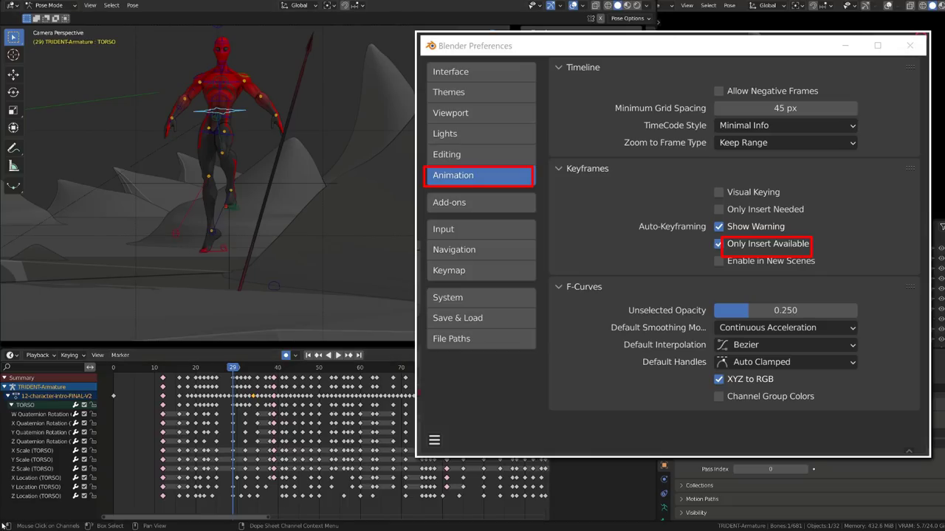
Step: Set the active keying set to Location, Rotation, Scale & Custom Properties
left_click(69, 355)
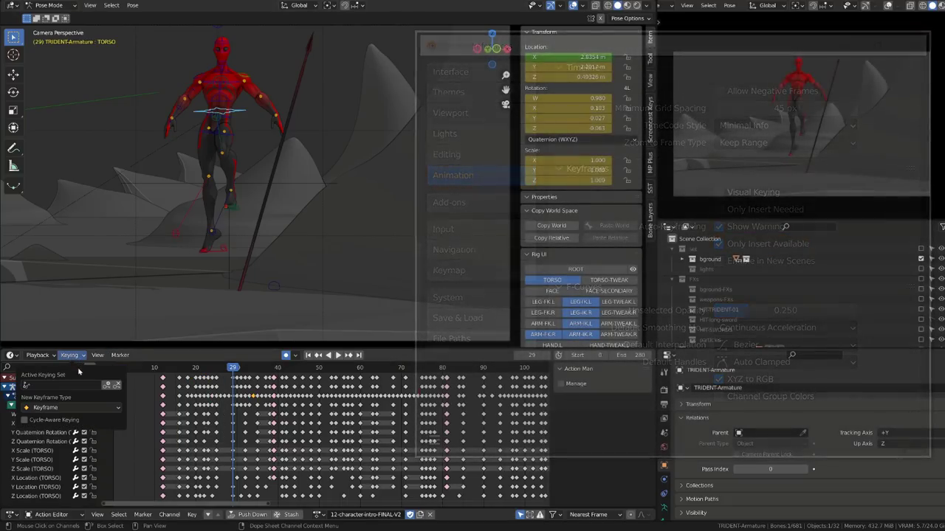
left_click(74, 385)
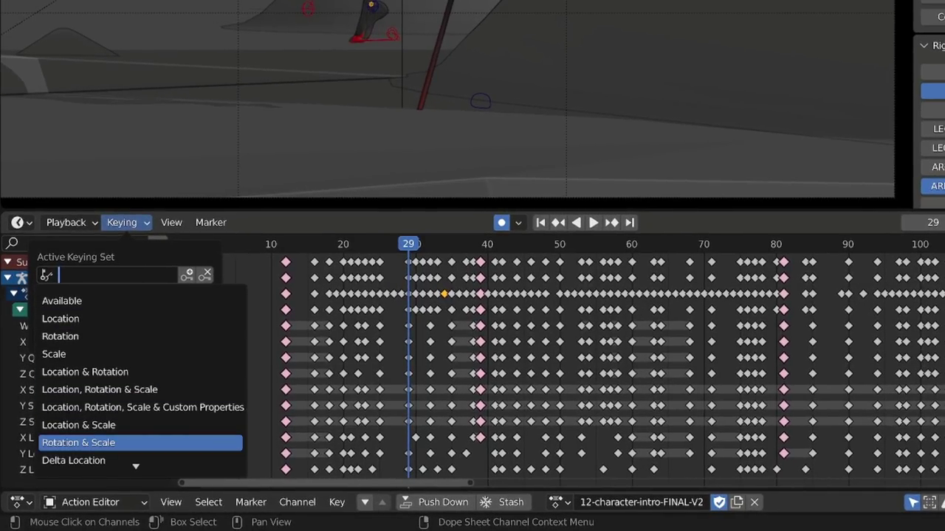
key("Up")
key("Up")
key("Return")
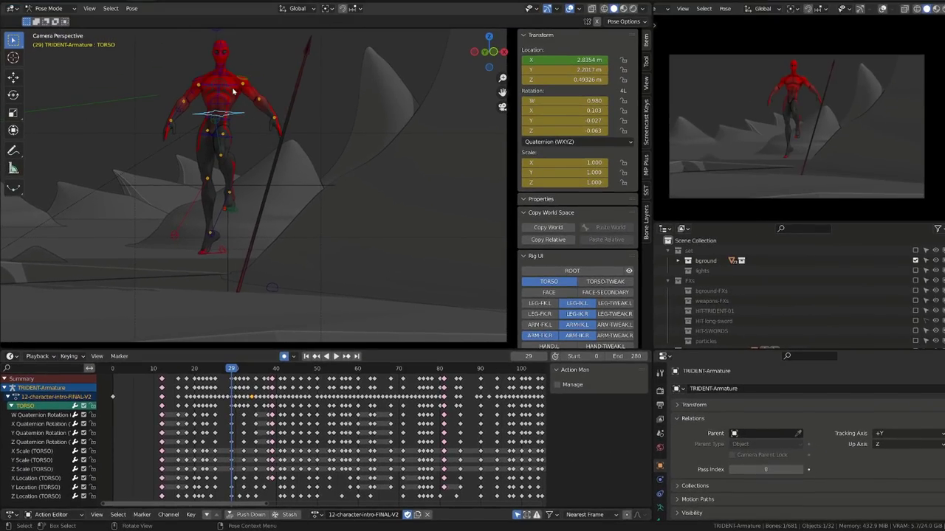
Step: Select the ELBOW-TWEAK.L bone, go to frame 31, and try inserting a keyframe on it
left_click(232, 87)
left_click(243, 79)
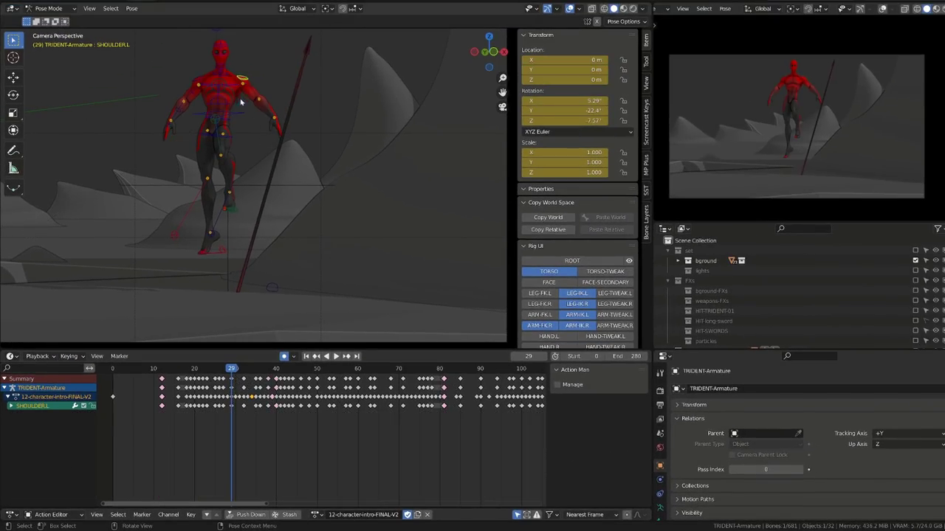
left_click(260, 102)
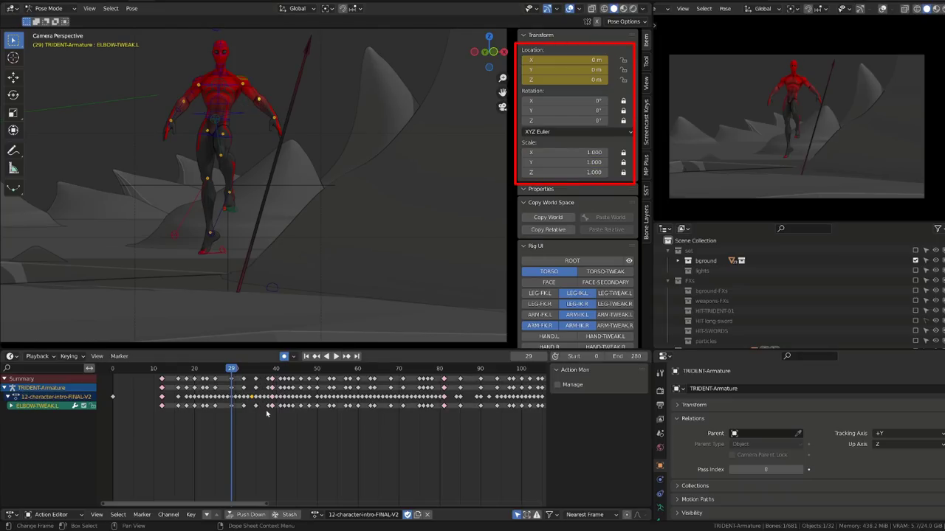
left_click_drag(236, 372, 243, 376)
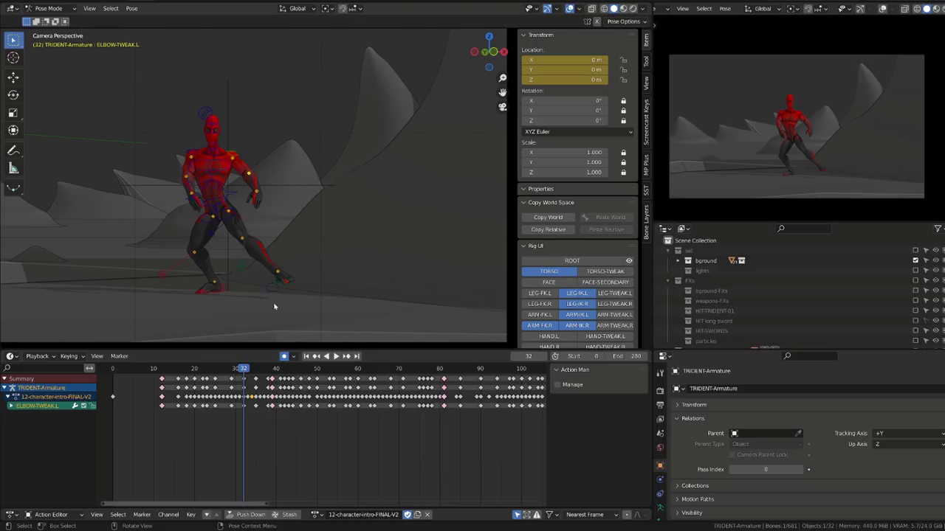
key("Left")
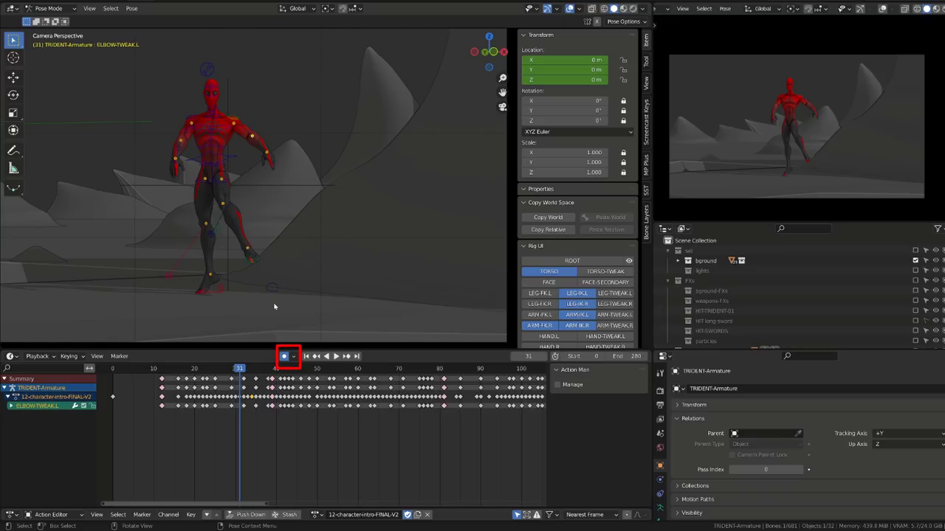
key("i")
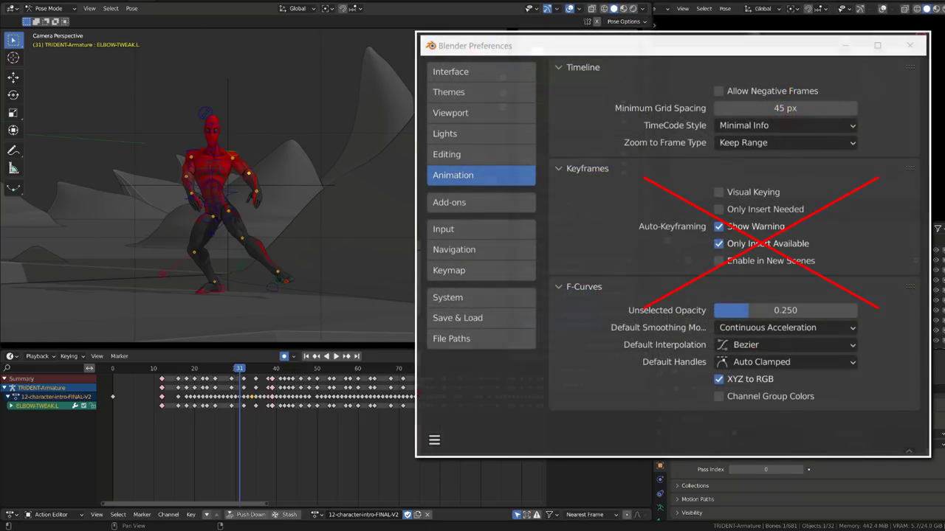
Step: Keyframe the rig at frame 31 with the Whole Character keying set and inspect the keyed channels in the Action Editor
left_click(69, 356)
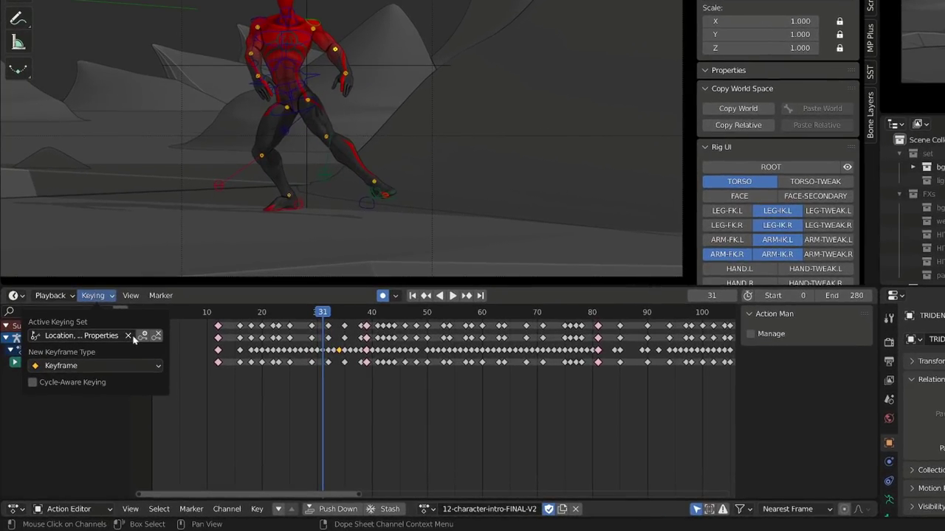
left_click(79, 385)
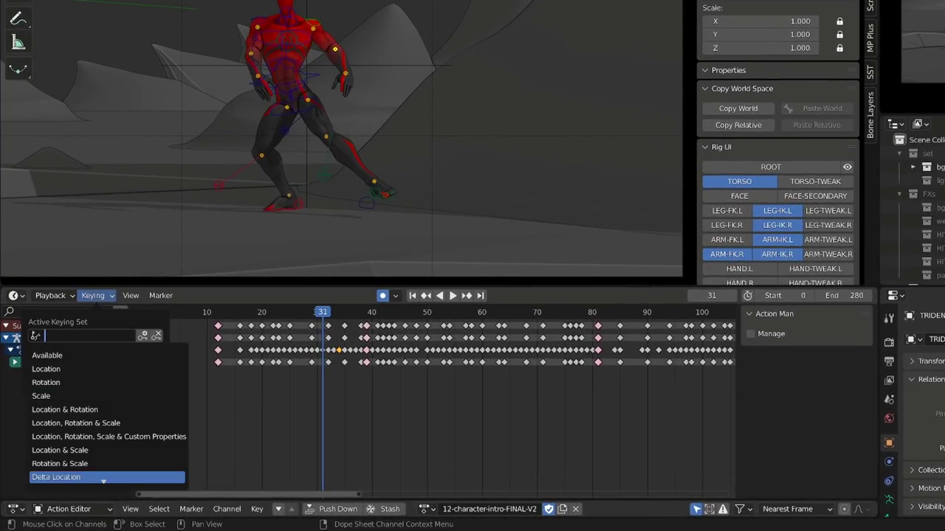
scroll(65, 443, "down", 5)
left_click(61, 464)
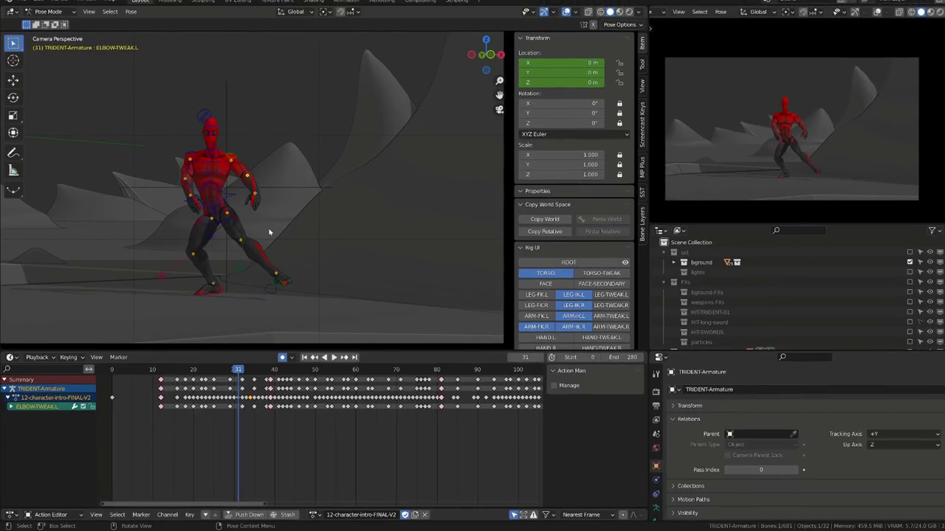
key("i")
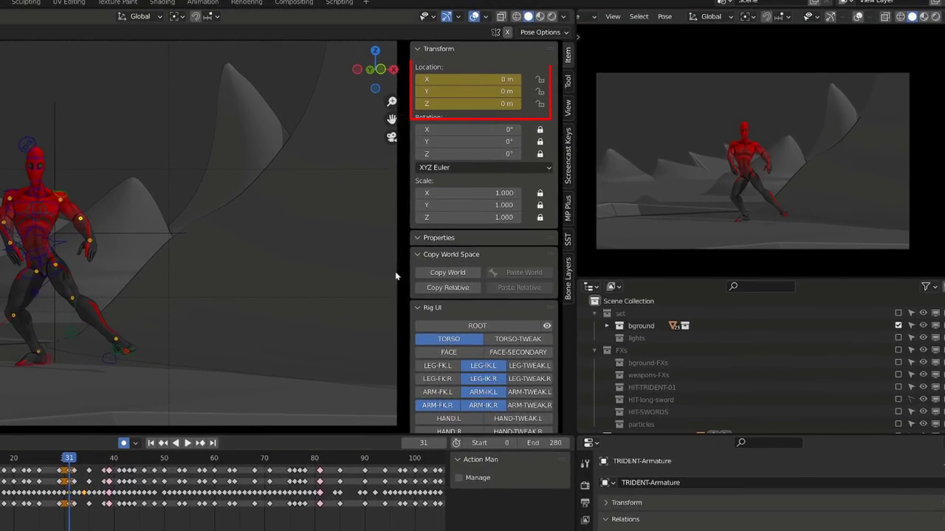
scroll(76, 523, "up", 2)
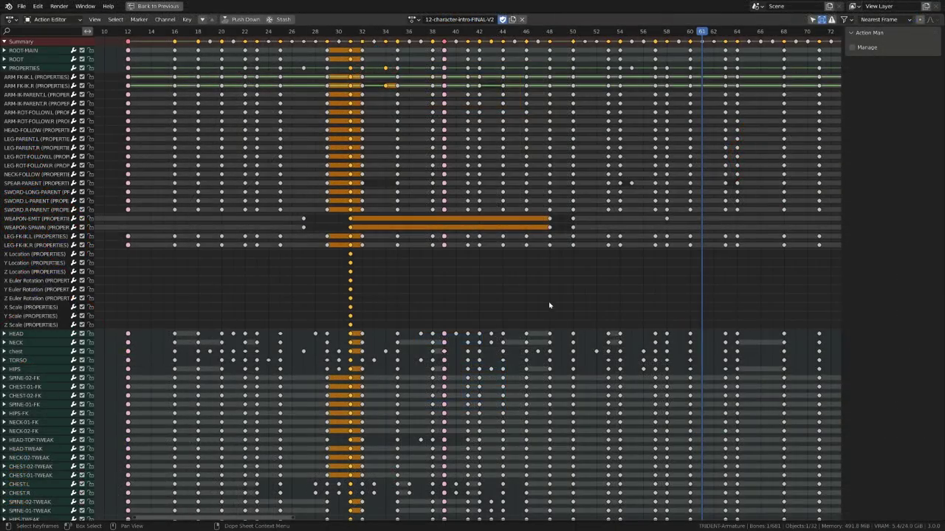
left_click(349, 42)
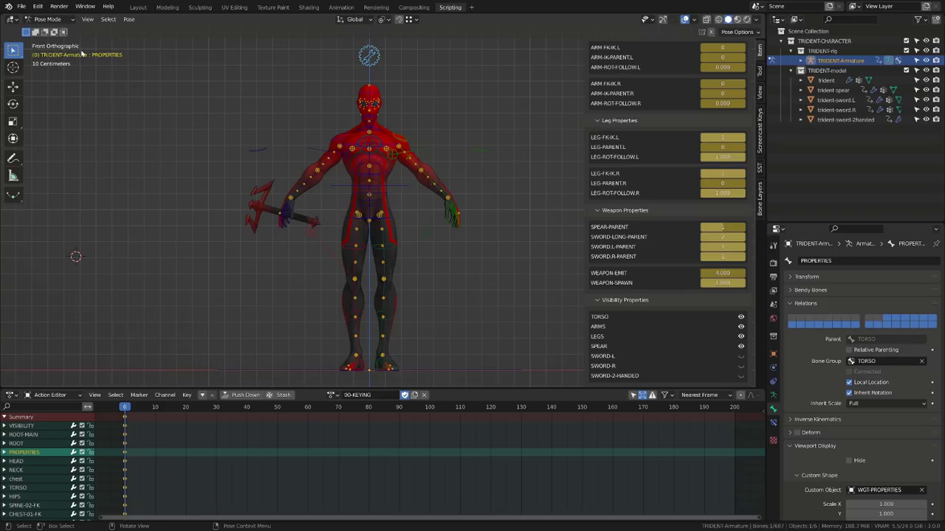
Step: Search the add-on preferences for "pose", enable the Pose Library add-on, and close the preferences
left_click(38, 6)
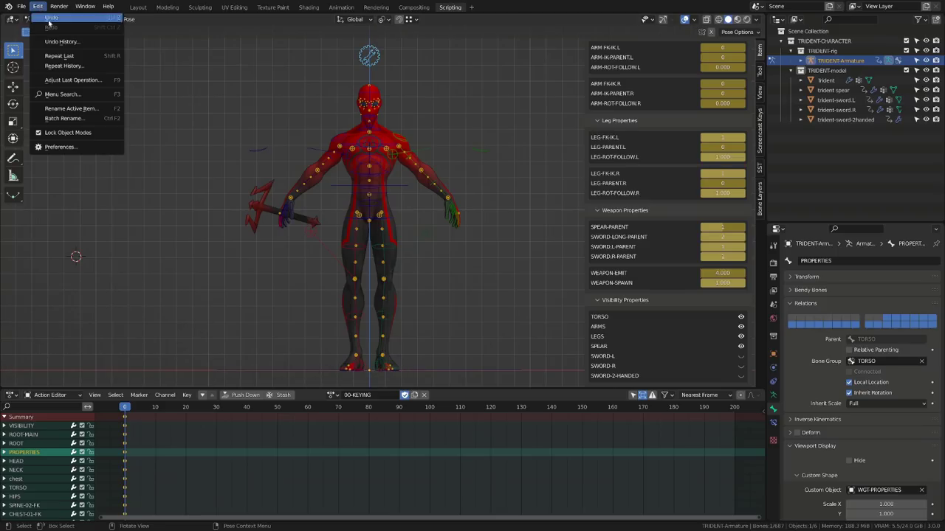
left_click(73, 146)
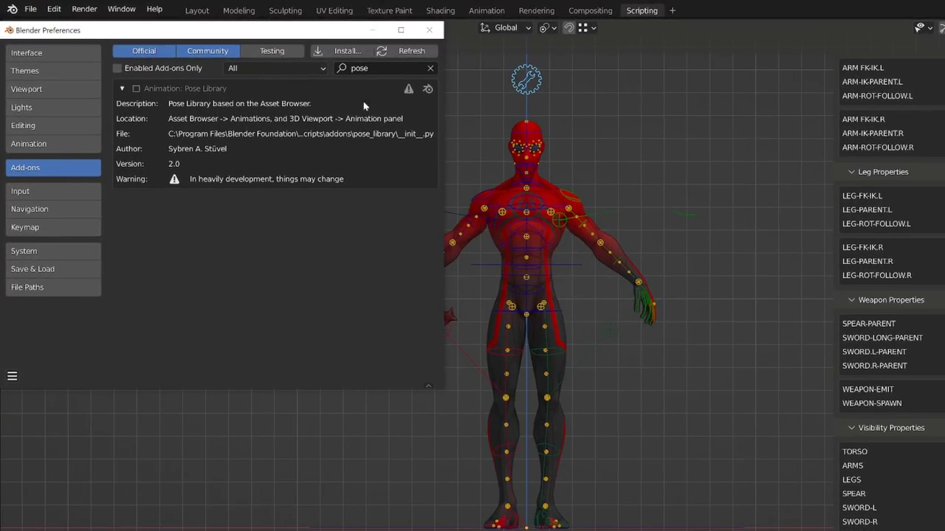
left_click(383, 68)
type("pose")
key("Return")
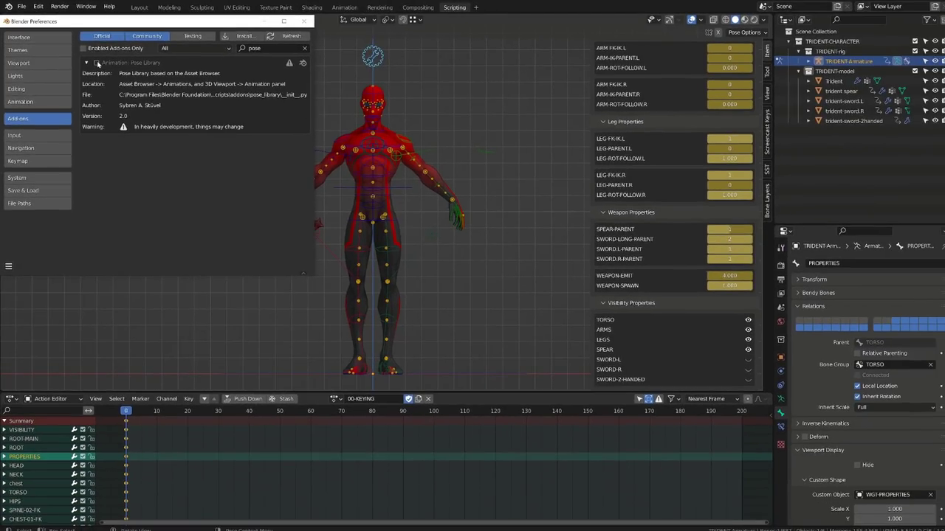
left_click(96, 63)
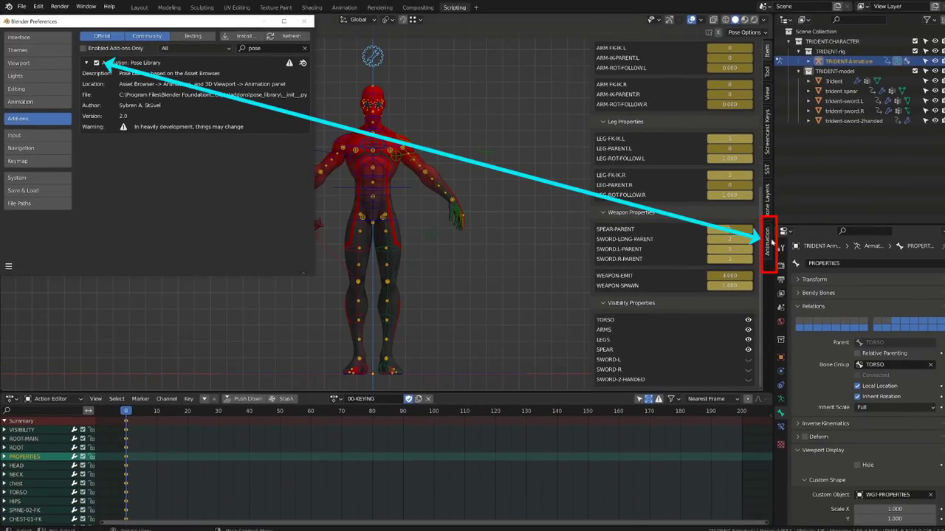
left_click(308, 23)
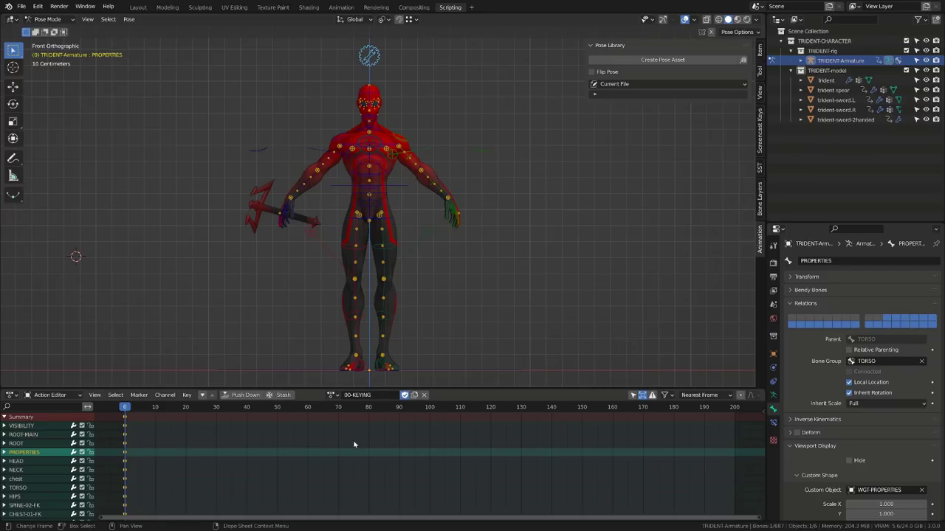
Step: Switch the TRIDENT armature to the 02-COMBO-BLOCKING-plus action and go to the boxing stance at frame 5
left_click(415, 159)
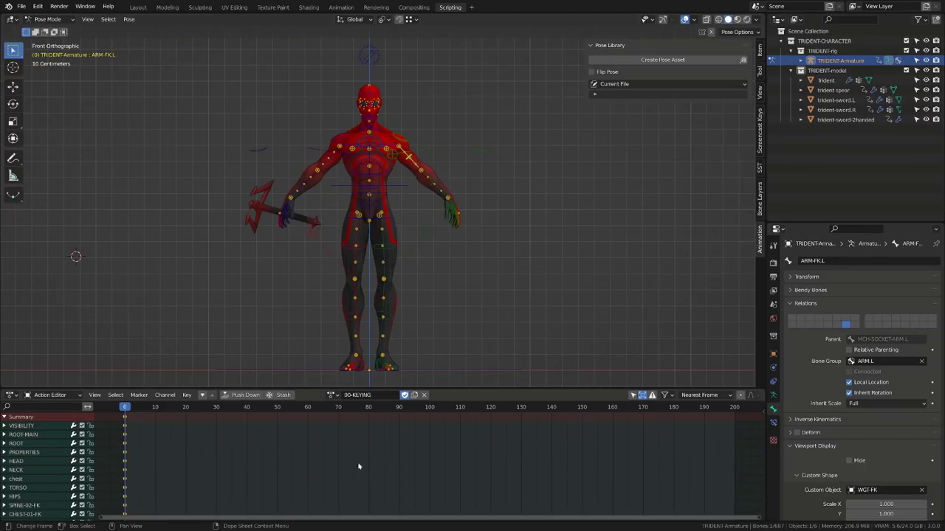
left_click(332, 395)
left_click(358, 485)
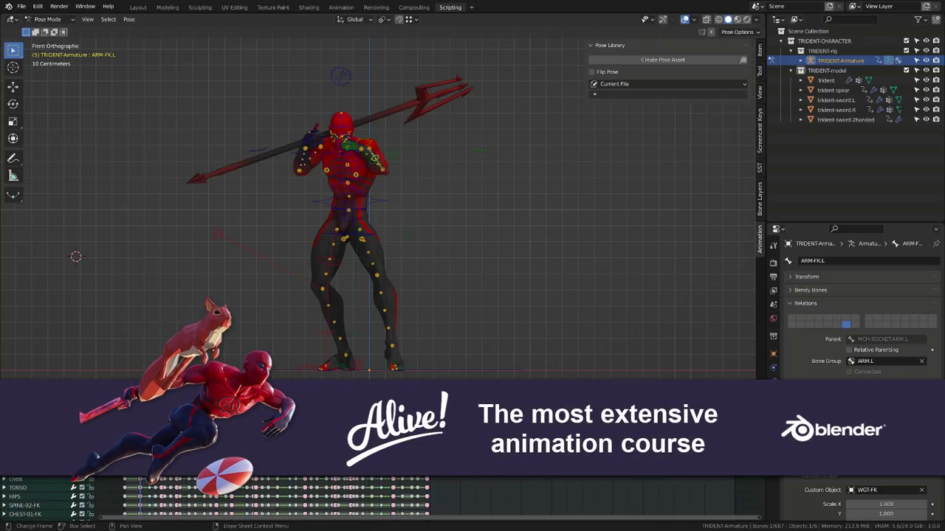
left_click(139, 408)
middle_click_drag(479, 244, 521, 242)
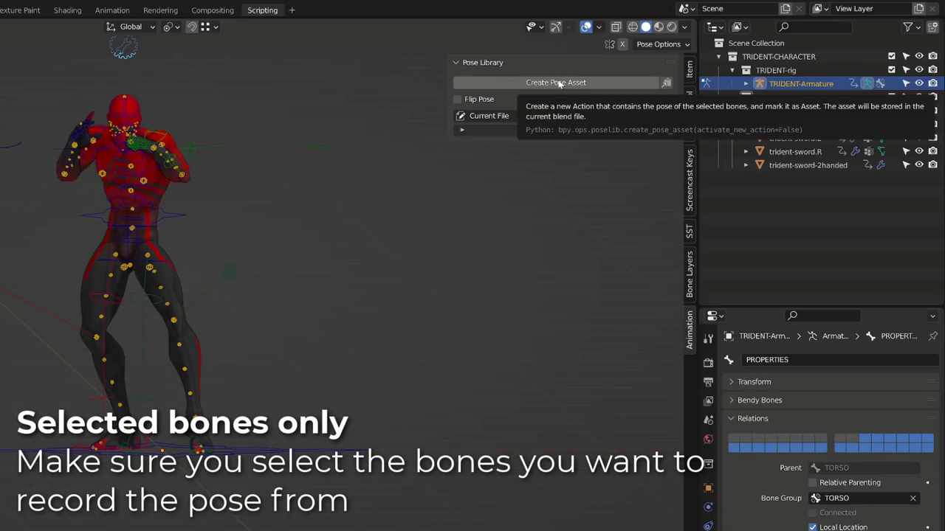
Step: Create a pose asset from all the rig's bones in the frame 5 stance, seen from the front
key("a")
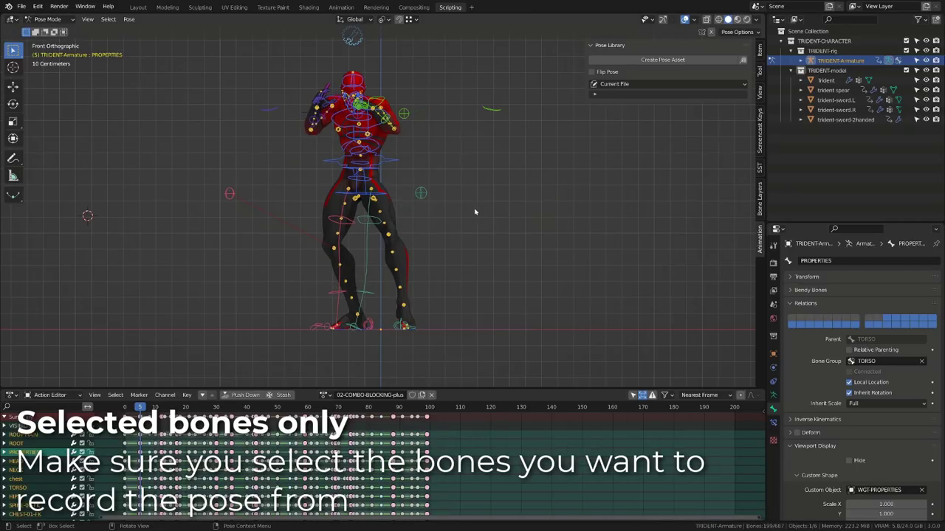
key("KP_1")
left_click(647, 61)
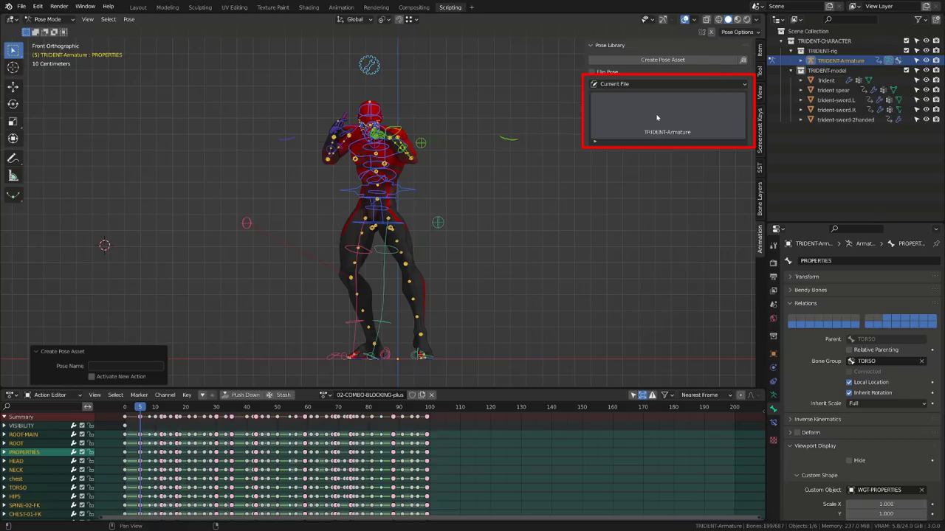
Step: Name the new pose asset Idle_Boxing and toggle Activate New Action on and back off
left_click(101, 367)
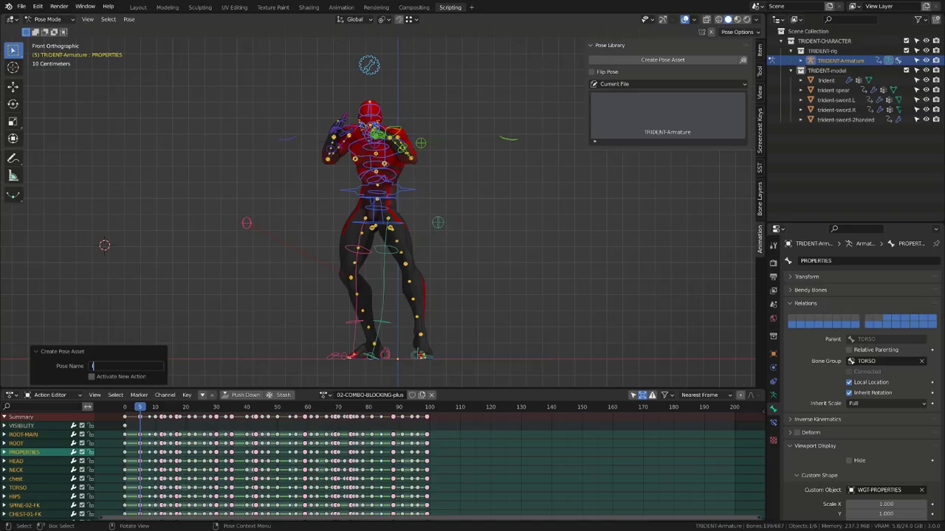
type("Idle_Boxing")
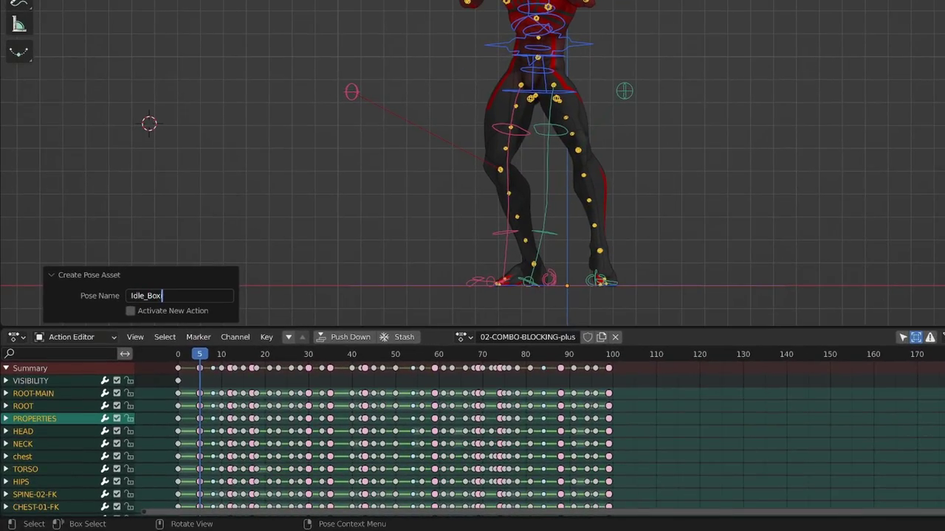
key("Return")
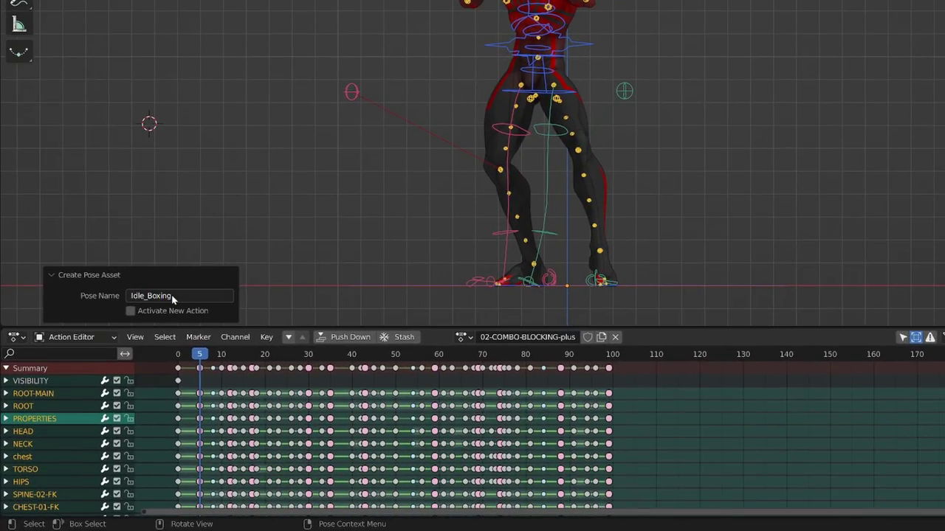
left_click(132, 314)
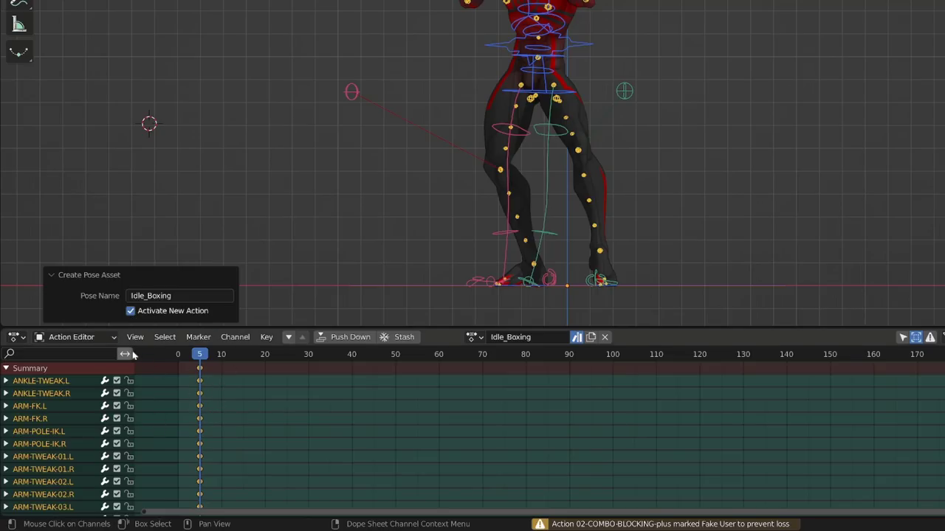
left_click(131, 310)
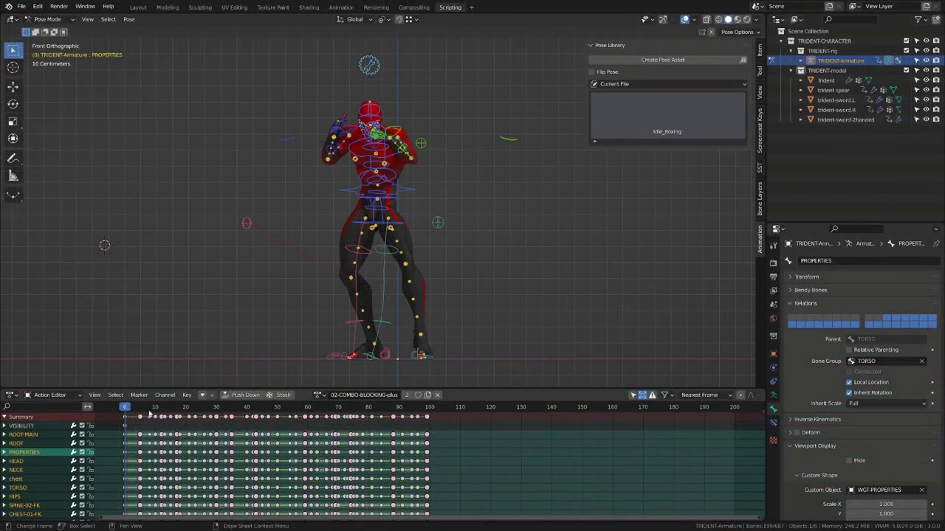
Step: Go to the punching pose at frame 12 and create a pose asset from it named jab
left_click_drag(150, 409, 163, 424)
middle_click_drag(332, 295, 387, 310)
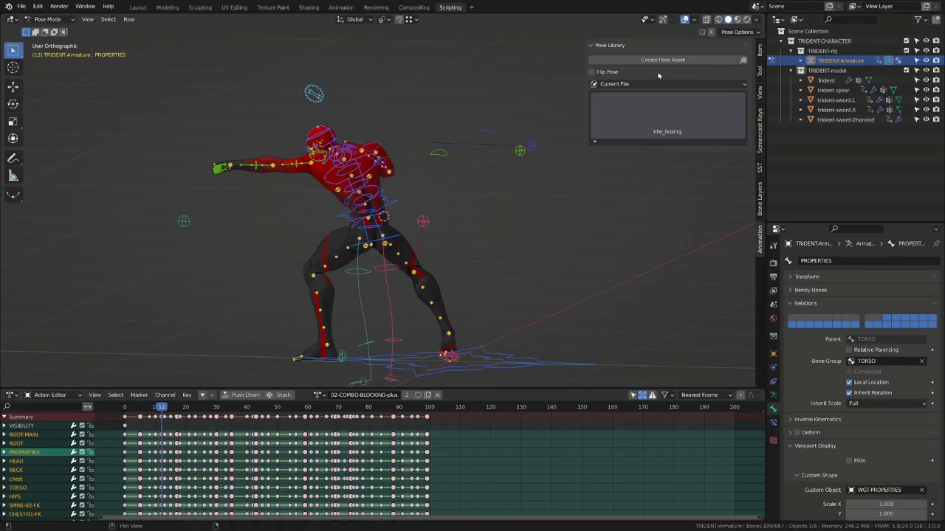
left_click(664, 59)
left_click(124, 365)
type("id")
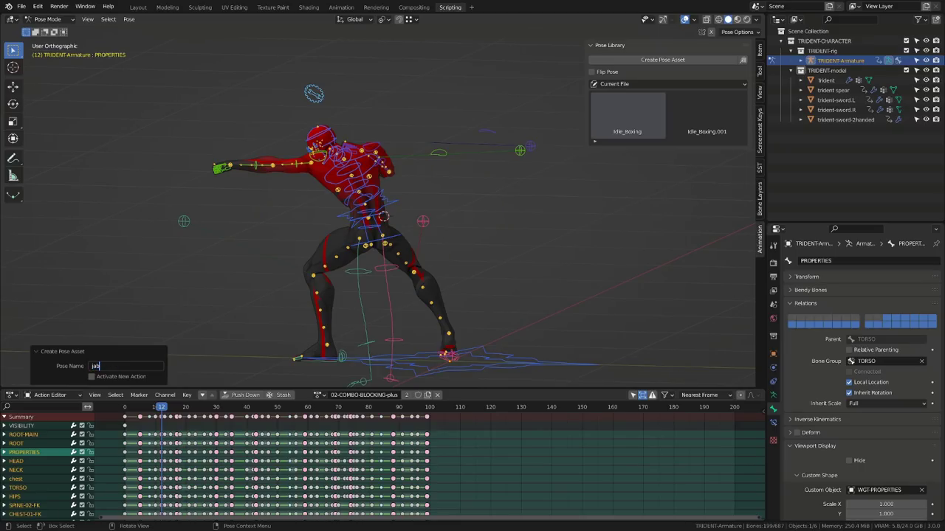
type("b")
key("Return")
Step: Switch the armature to the jab pose action and back to the 02-COMBO-BLOCKING-plus action
left_click(318, 395)
scroll(373, 483, "down", 1)
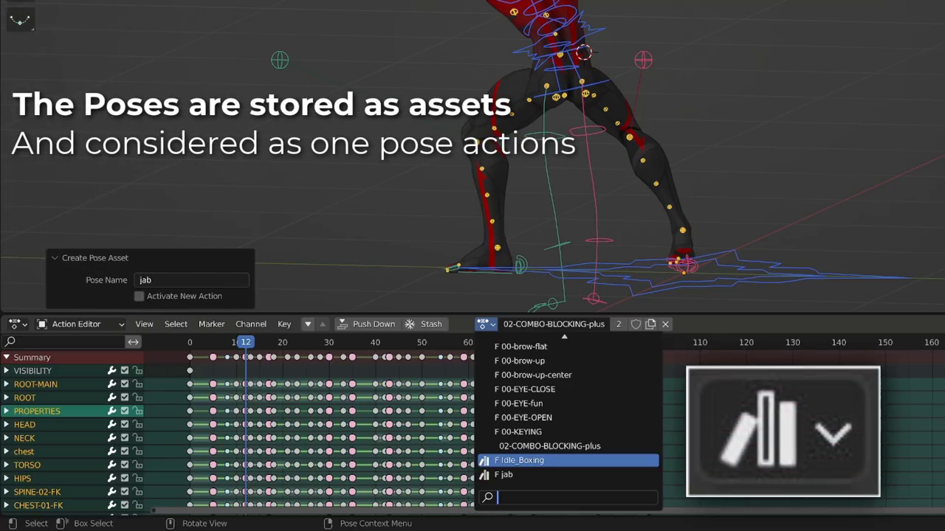
key("Down")
key("Return")
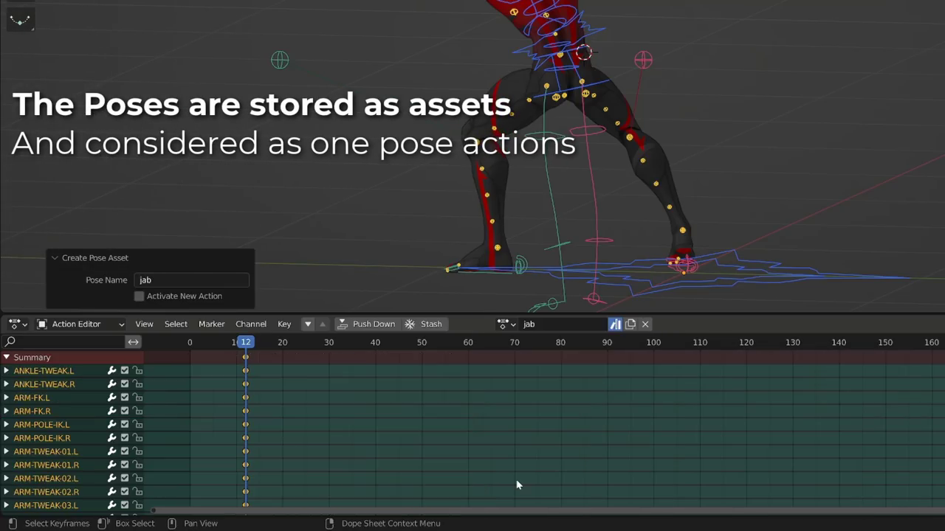
left_click(504, 324)
key("Down")
key("Down")
key("Down")
key("Return")
left_click(502, 324)
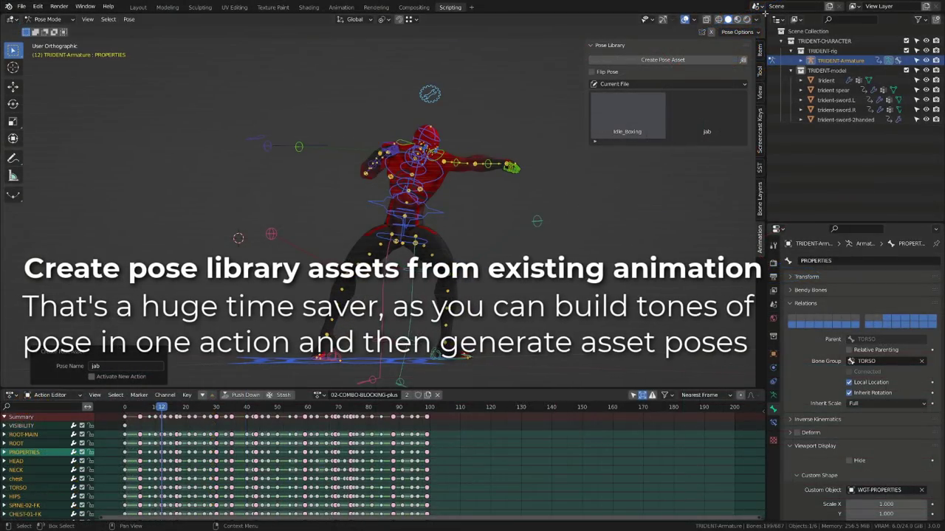
Step: Split the 3D viewport in two and turn one half into an Asset Browser
left_click_drag(760, 20, 404, 22)
left_click(15, 21)
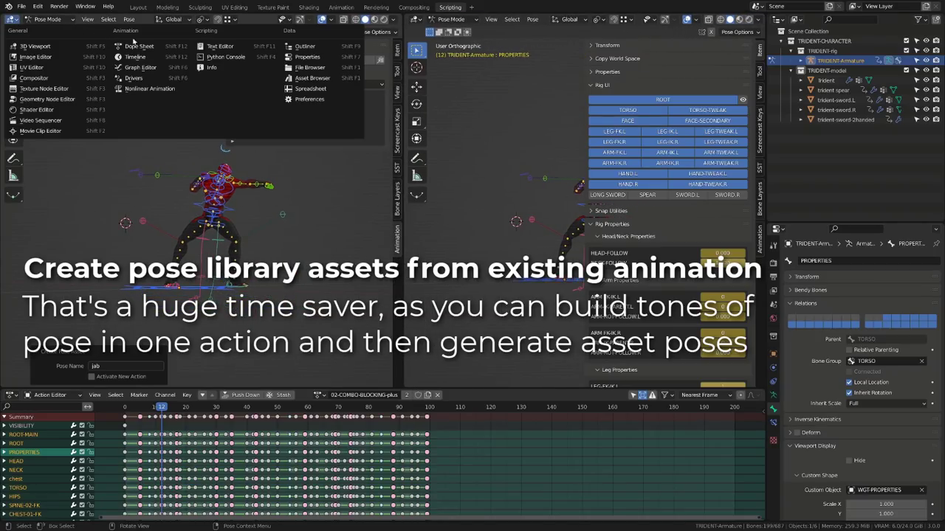
left_click(325, 78)
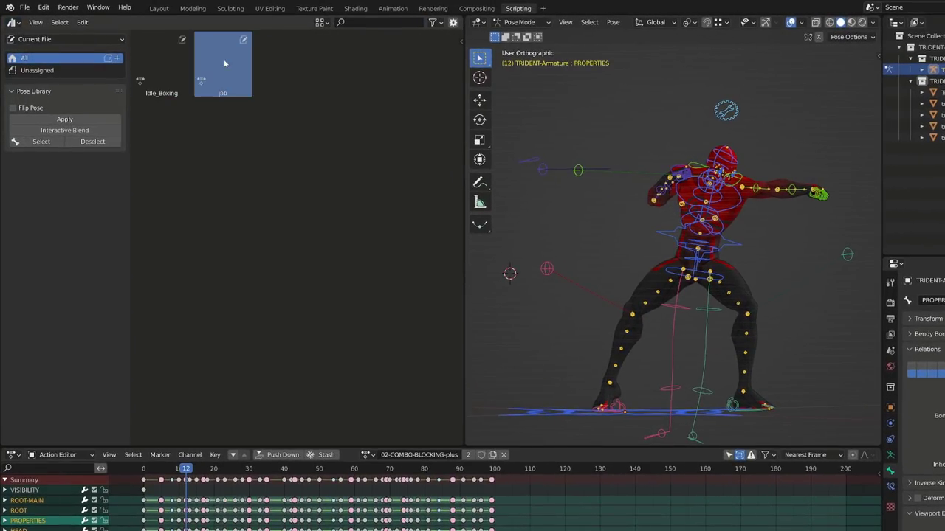
Step: Apply the Idle_Boxing pose asset to the rig from the Asset Browser
left_click(162, 64)
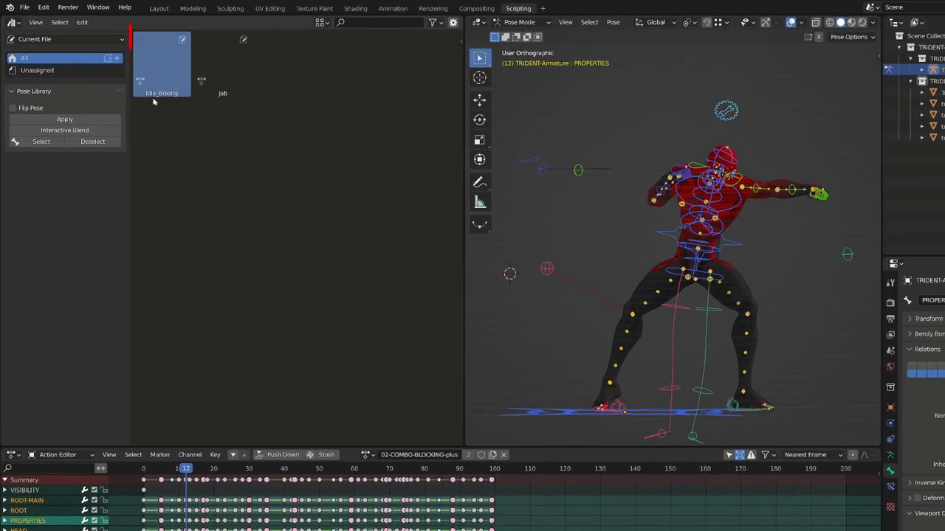
left_click(65, 119)
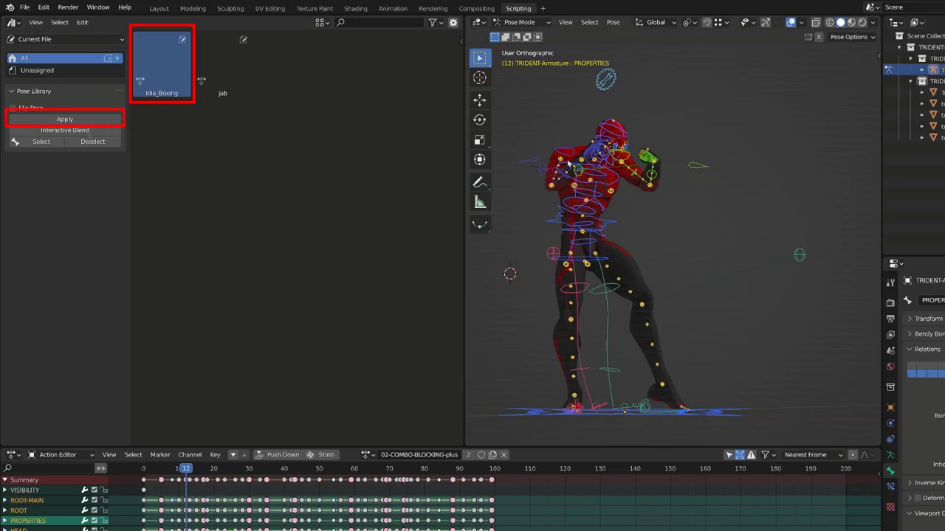
Step: Try blending the rig interactively toward the jab pose and cancel the blend
left_click(223, 65)
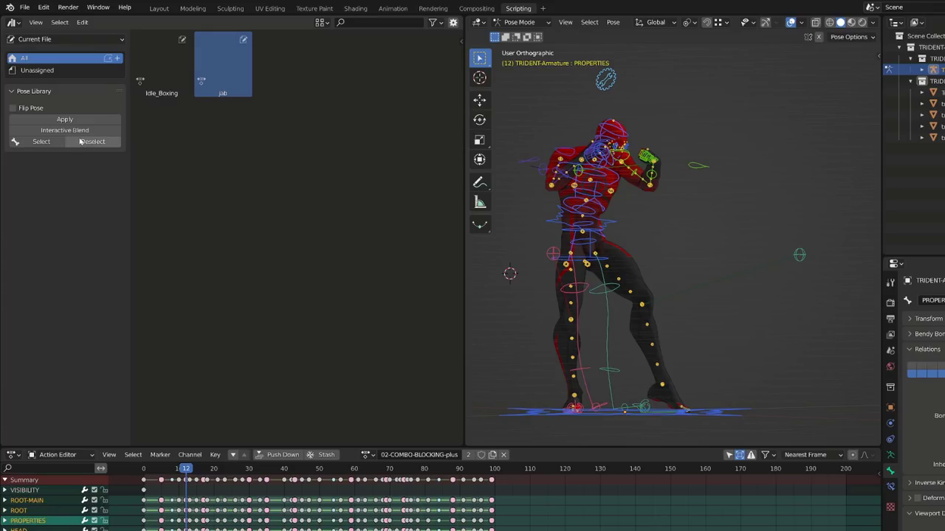
left_click(75, 132)
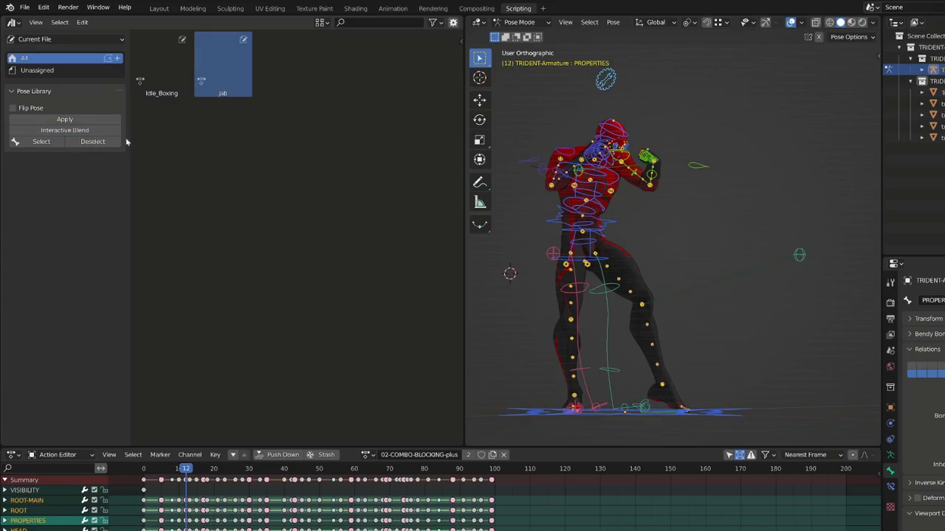
left_click(88, 131)
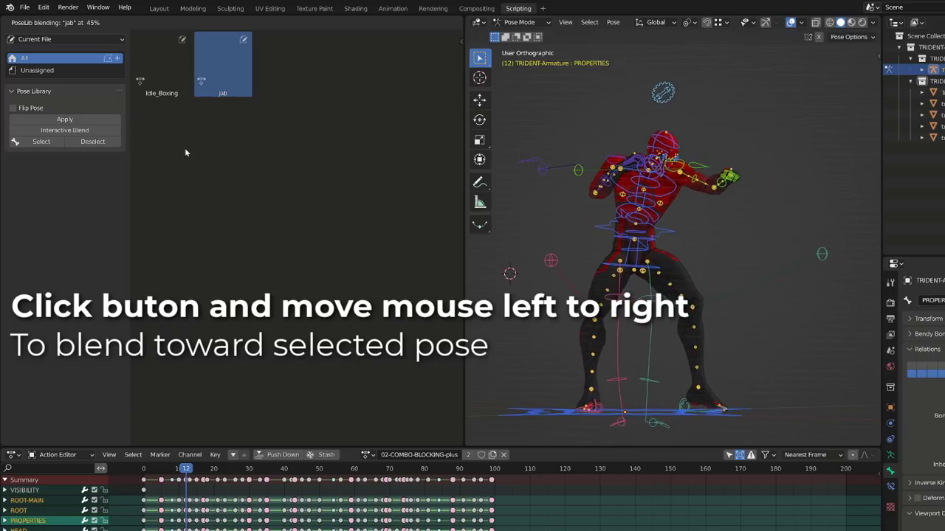
left_click_drag(332, 169, 165, 210)
right_click(109, 195)
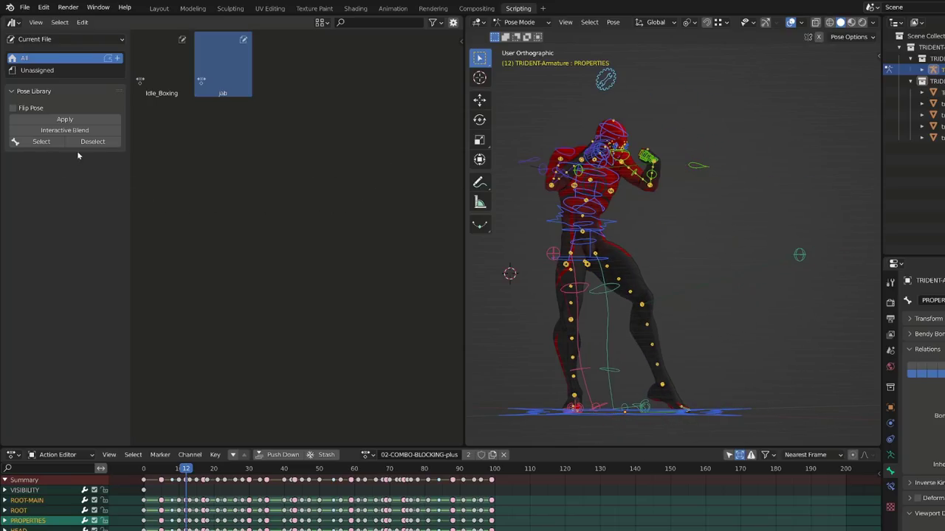
Step: Select all the pose assets, select and clear the bones they contain, and apply the pose with Flip Pose enabled
key("a")
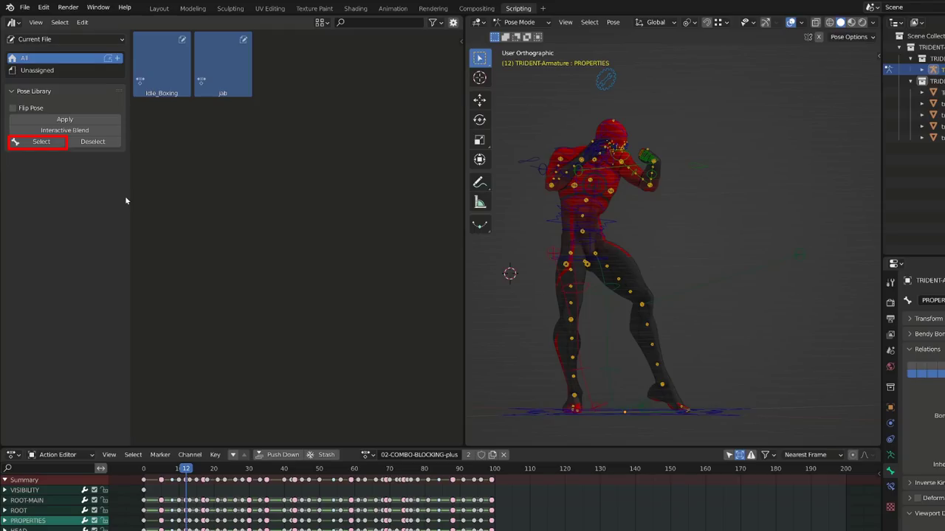
left_click(45, 143)
key("alt+a")
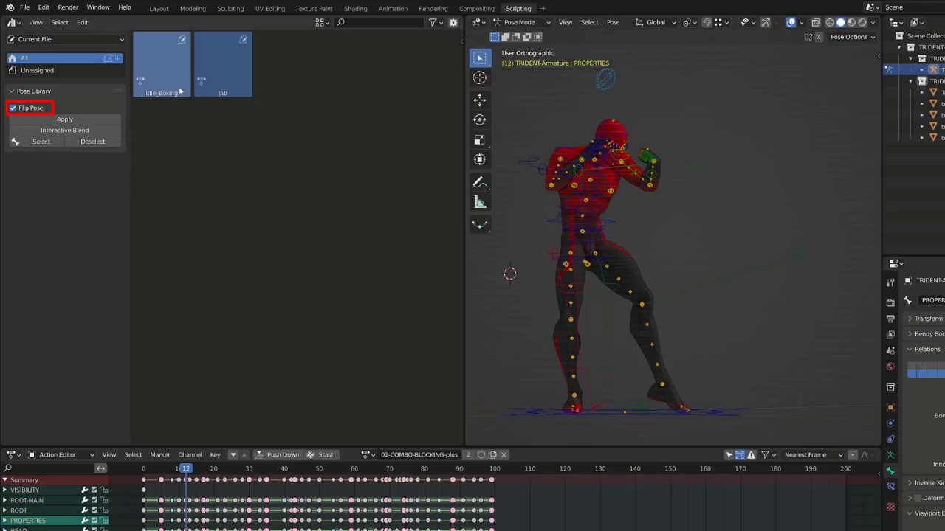
left_click(84, 120)
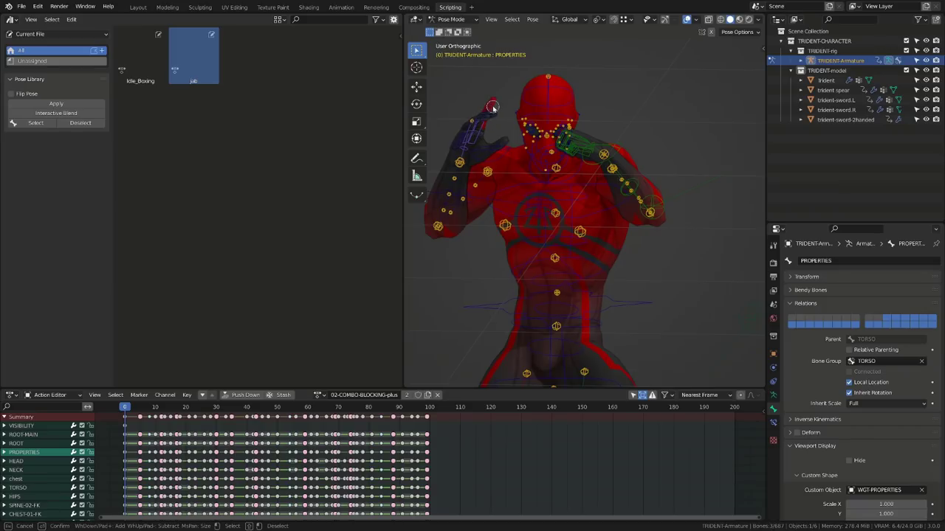
Step: Select only the bones of the character's right hand and apply the jab pose to them
scroll(492, 111, "down", 10)
left_click_drag(491, 117, 468, 142)
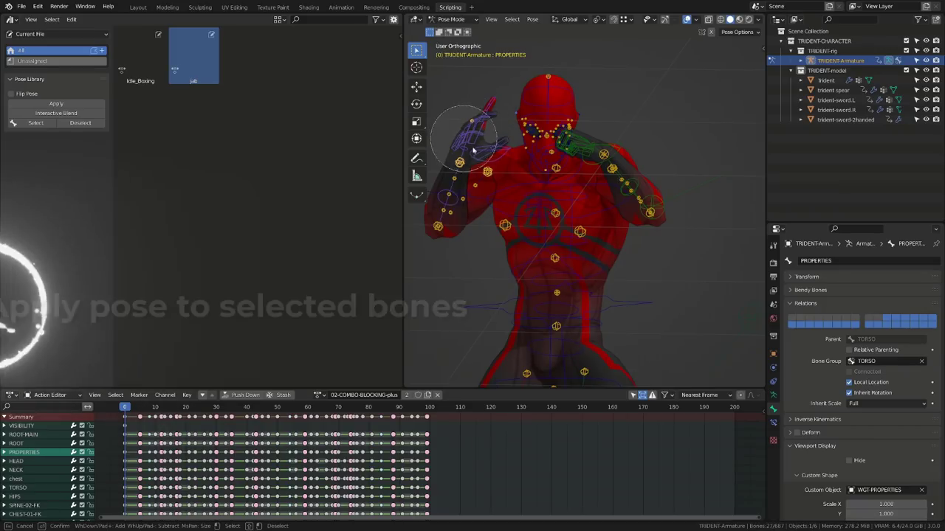
right_click(469, 142)
key("b")
left_click_drag(446, 93, 500, 155)
middle_click_drag(504, 164, 480, 155)
key("alt+a")
key("b")
left_click_drag(445, 92, 500, 162)
left_click(77, 104)
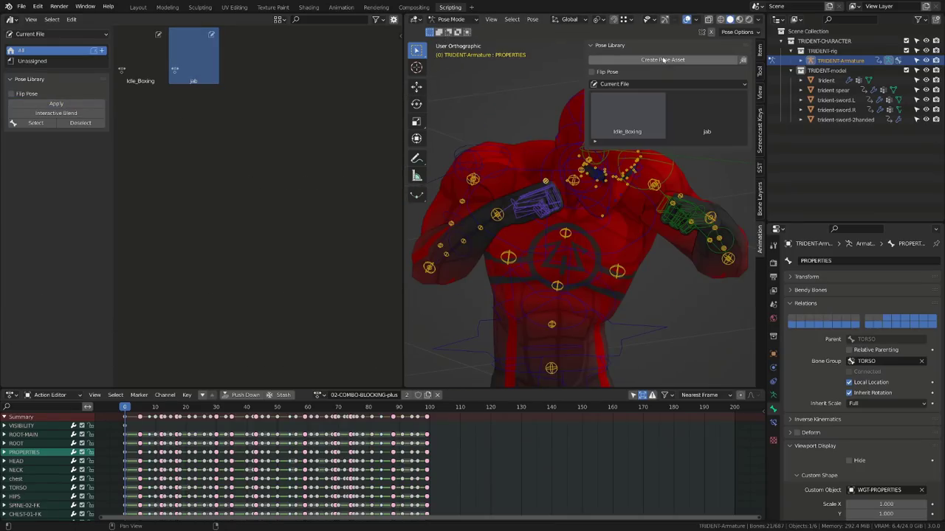
Step: Create a pose asset named fist-closed from the selected right-hand bones
left_click(663, 60)
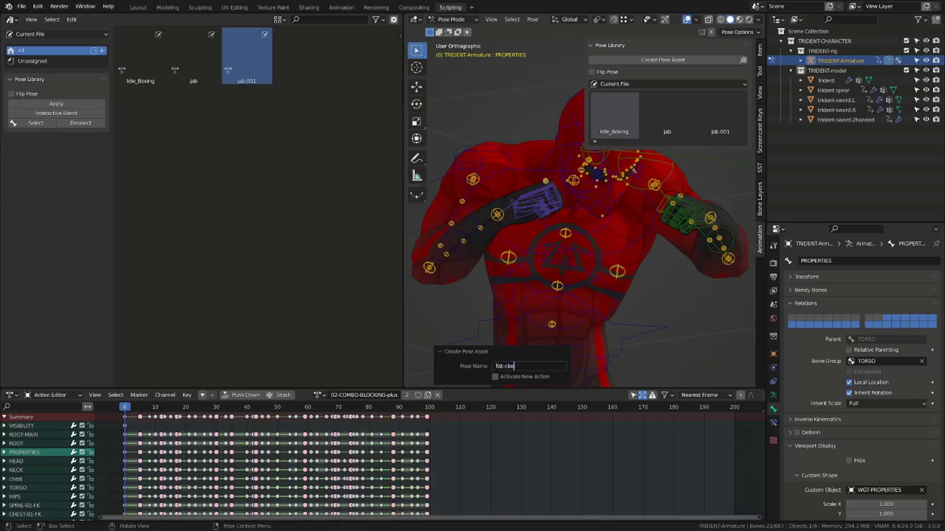
key("Return")
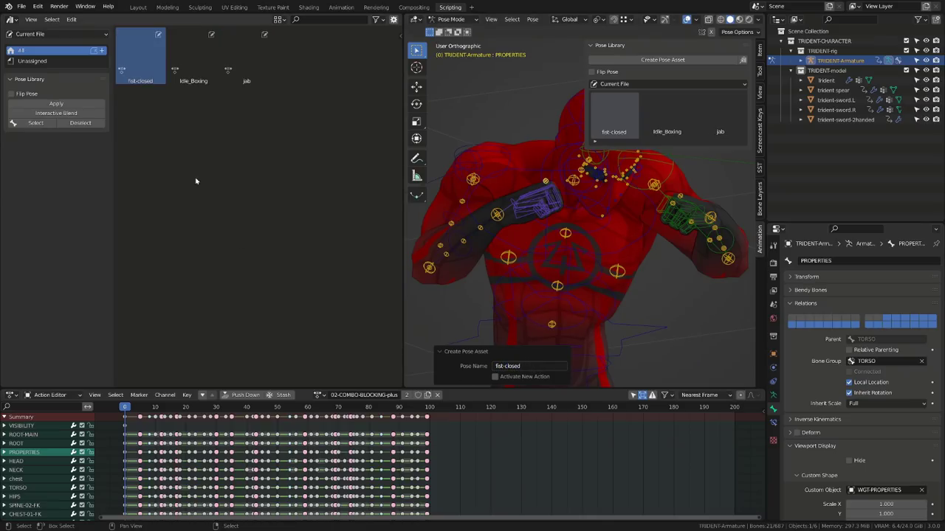
left_click(247, 196)
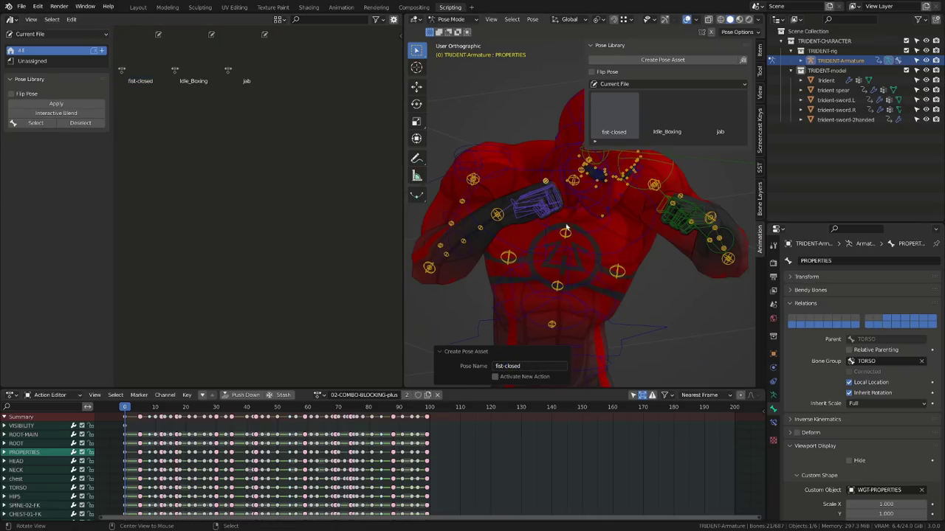
Step: Clear the rotation of the bones in both hands and leave no bones selected
key("alt+r")
key("a")
key("alt+a")
key("c")
left_click(690, 217)
right_click(691, 217)
key("alt+r")
scroll(685, 234, "down", 3)
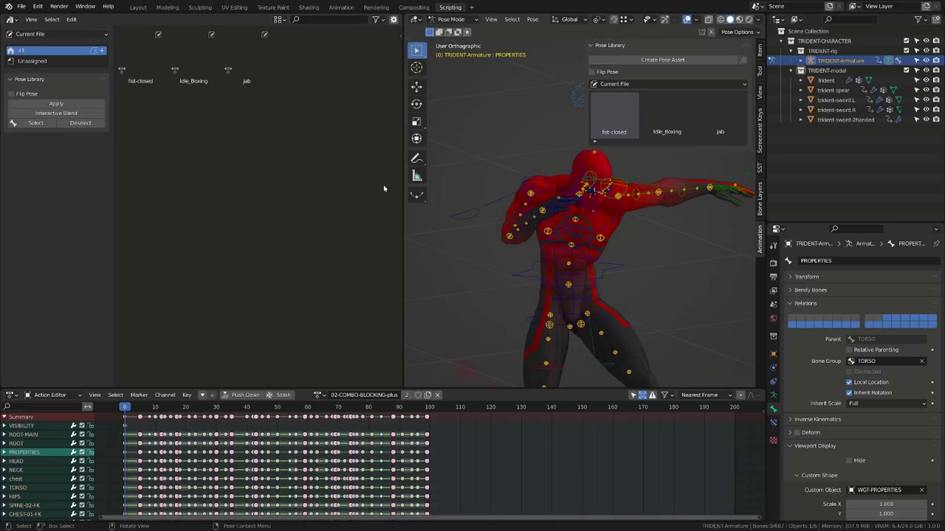
Step: Select the fist-closed pose's bones and apply it to the right hand, and repeat for the left hand with Flip Pose enabled
left_click(140, 57)
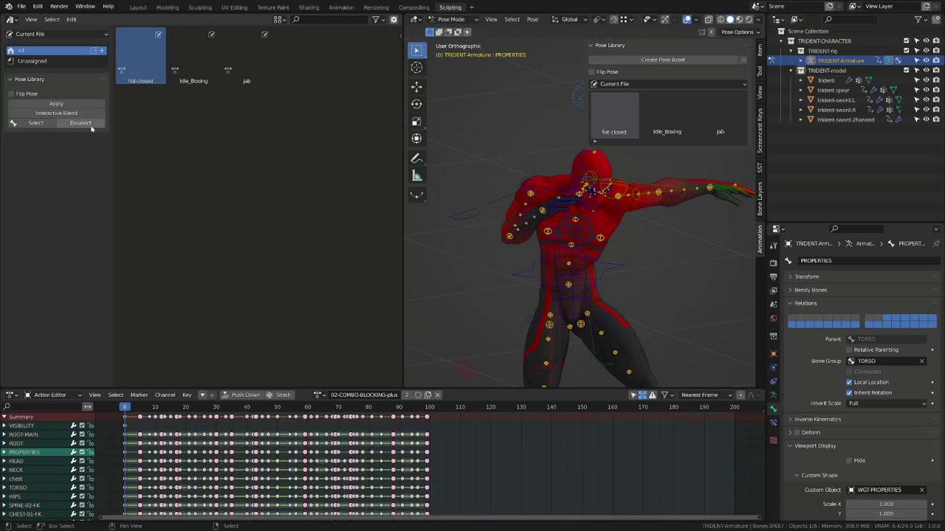
left_click(38, 123)
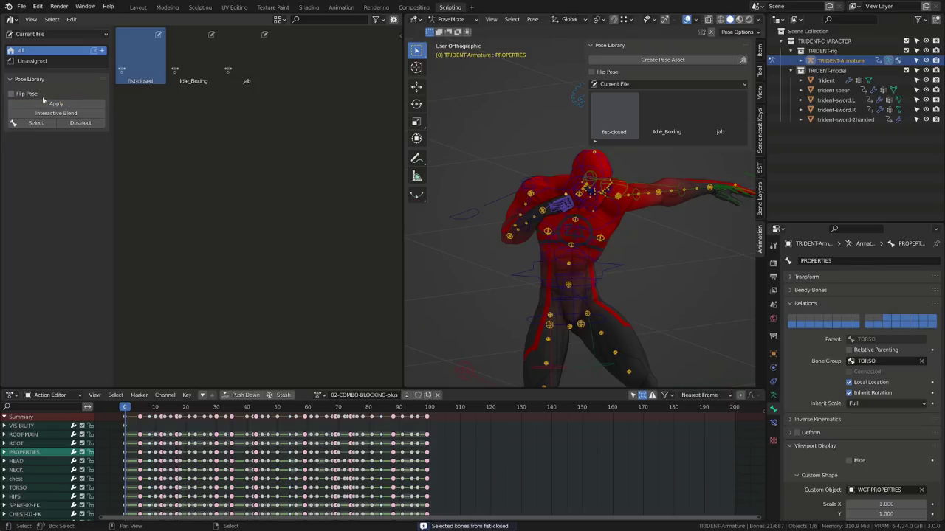
left_click(11, 93)
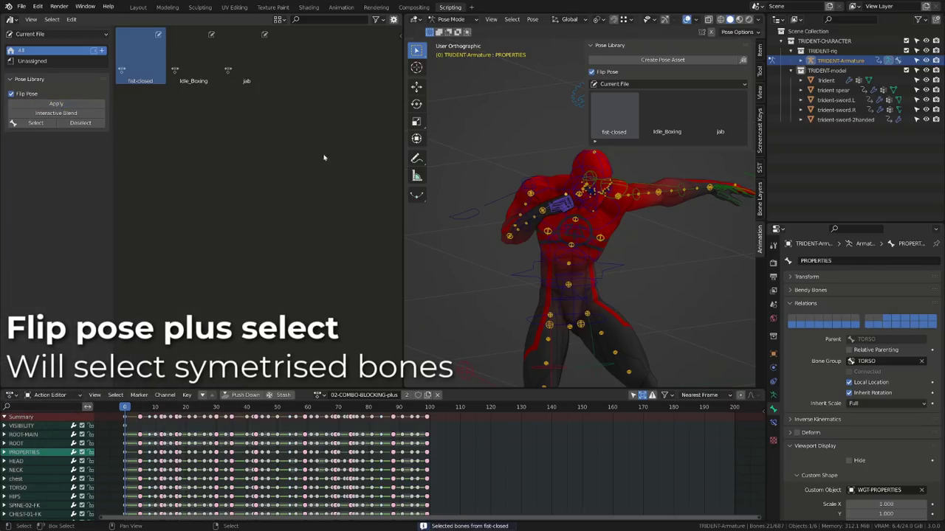
left_click(46, 123)
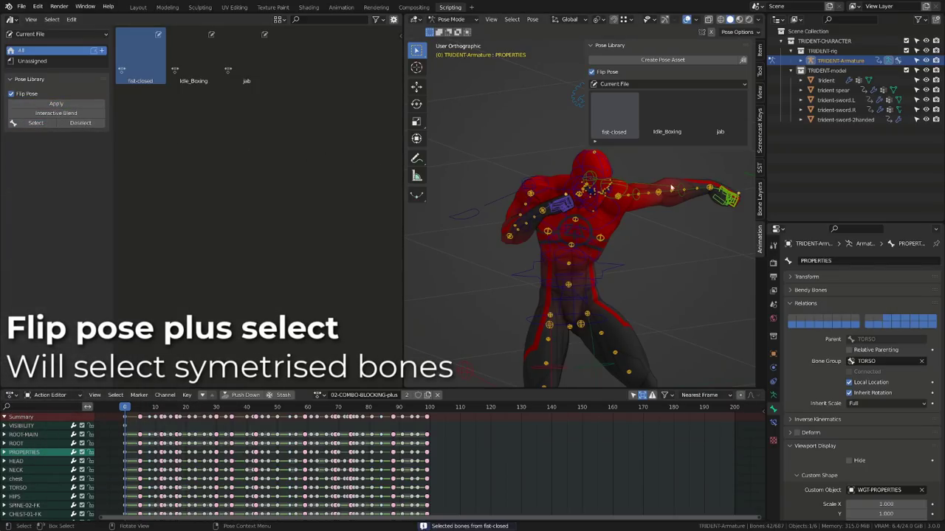
middle_click_drag(694, 200, 618, 196)
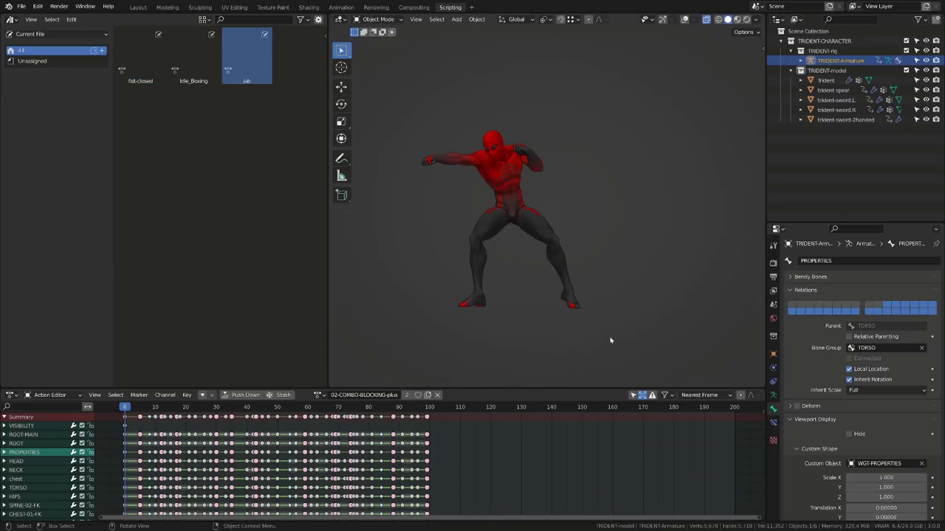
Step: Add a camera aligned to the current view of the character and look through it
middle_click_drag(610, 340, 560, 258)
key("shift+a")
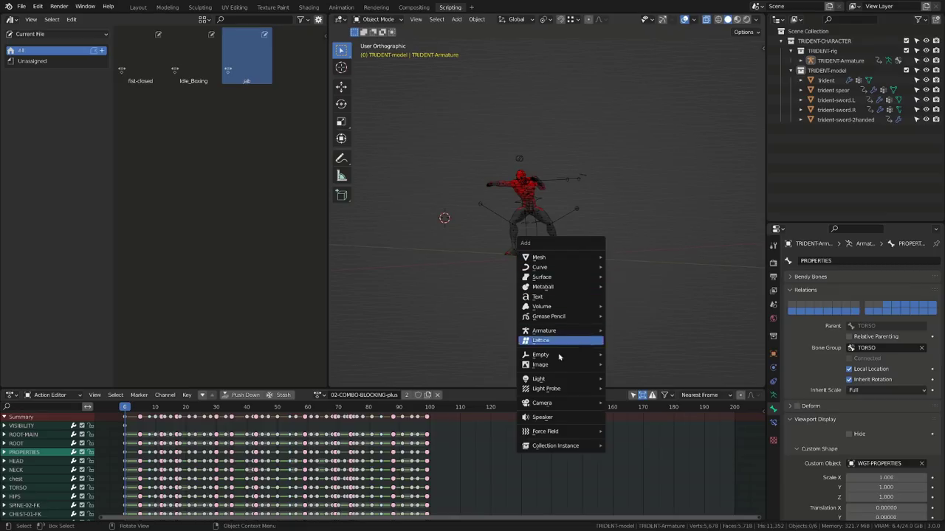
mouse_move(557, 405)
left_click(624, 404)
scroll(612, 274, "up", 5)
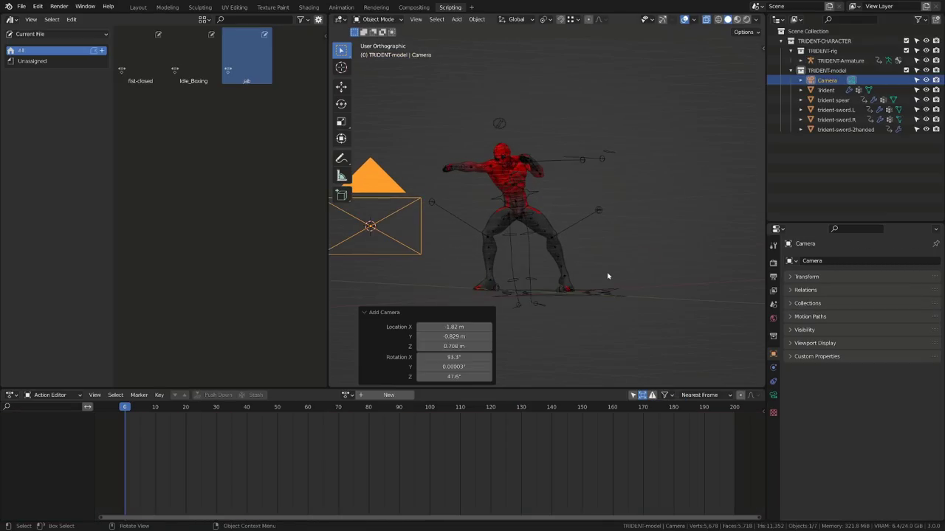
key("KP_0")
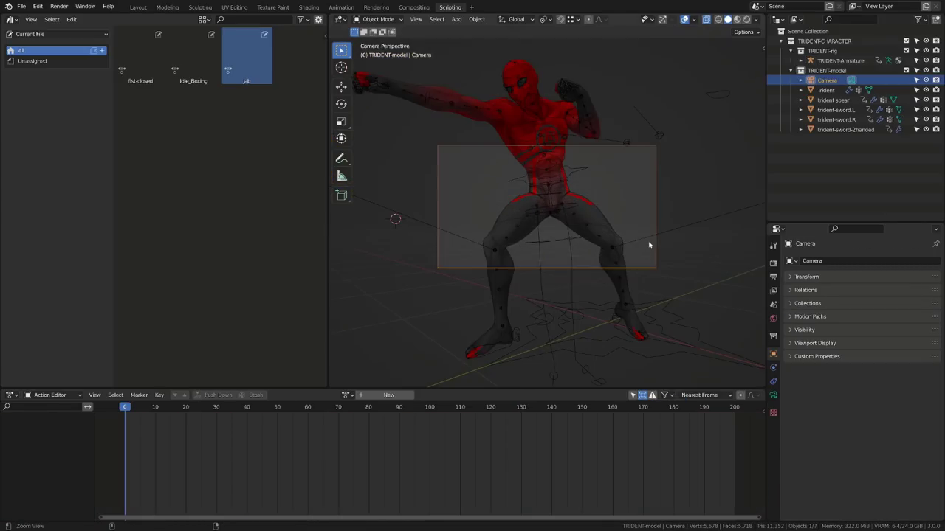
scroll(648, 245, "down", 4)
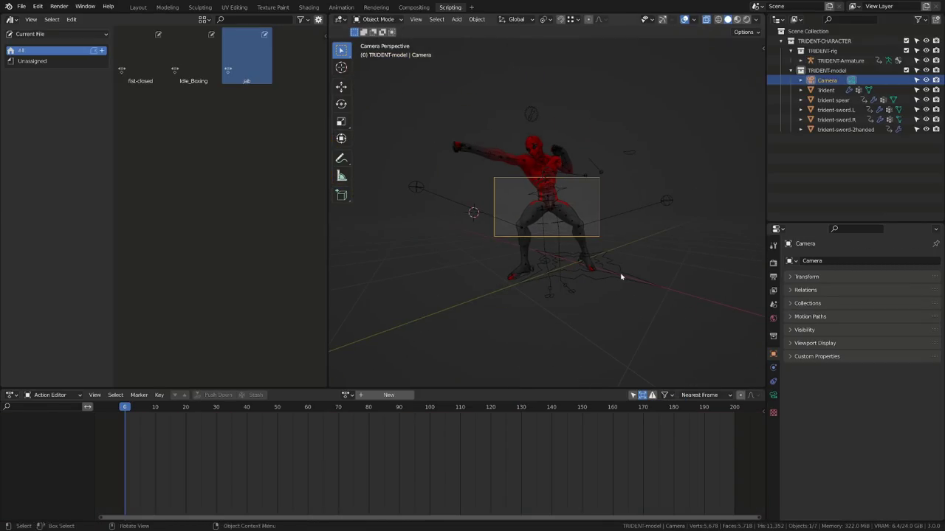
Step: Move the camera back about 3.3 m along its local Z axis to frame the whole character, and hide the viewport overlays
key("shift+alt+z")
key("shift+alt+z")
key("g")
key("z")
key("z")
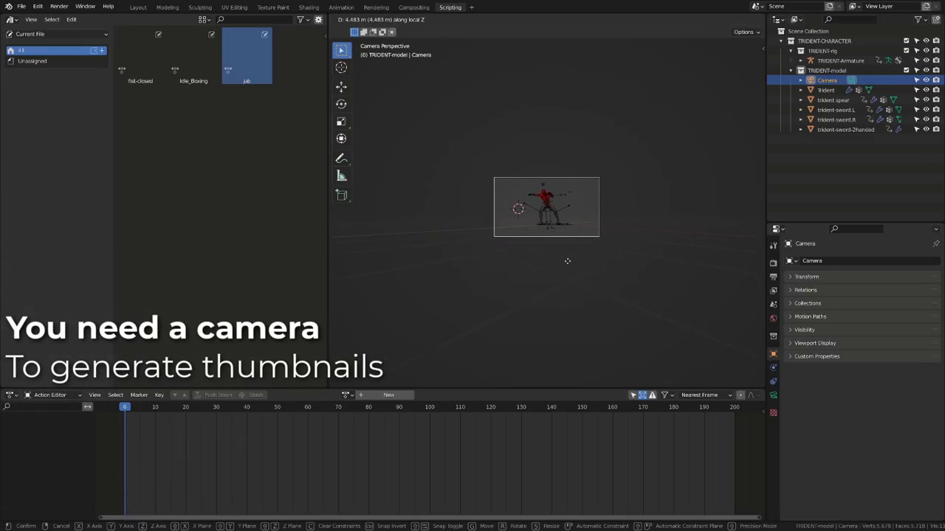
left_click(553, 234)
scroll(557, 236, "up", 5)
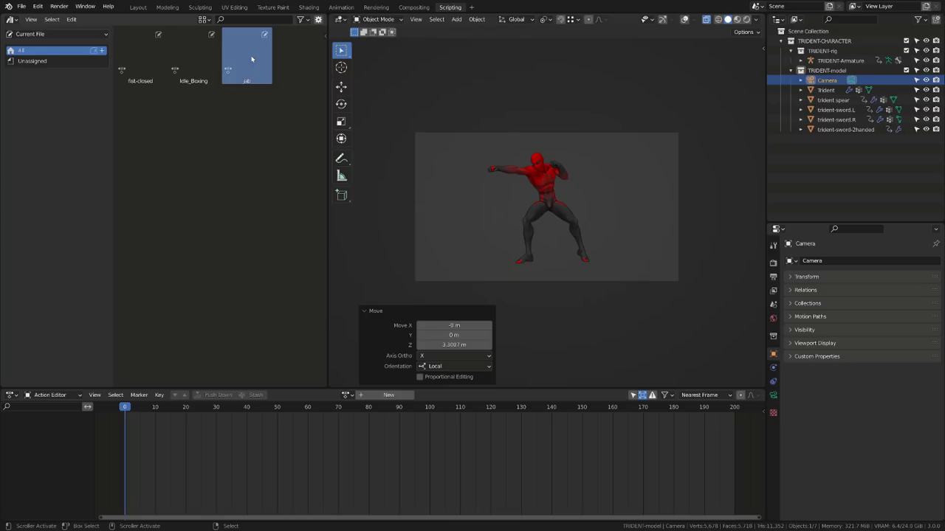
Step: Generate an automatic preview for the jab pose asset, and load jab.png from the Desktop as its custom preview
key("n")
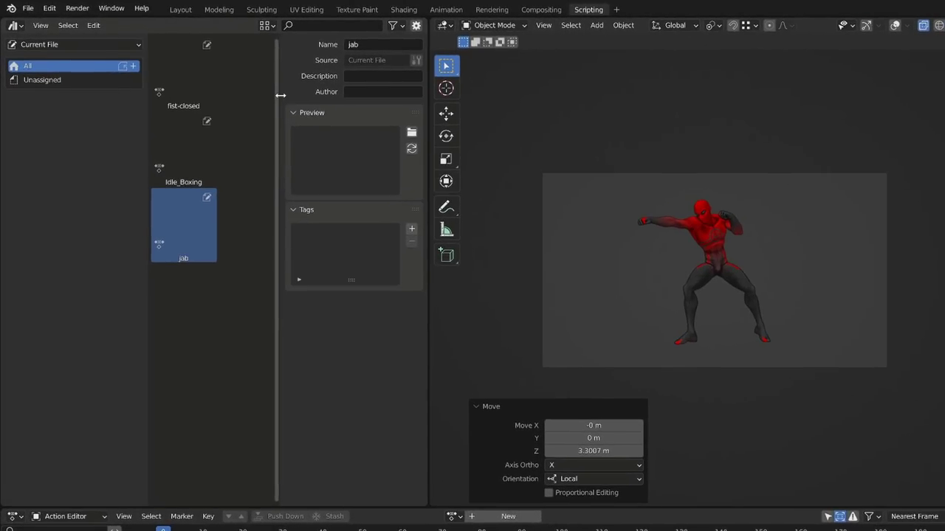
left_click_drag(214, 73, 242, 81)
left_click_drag(316, 105, 322, 105)
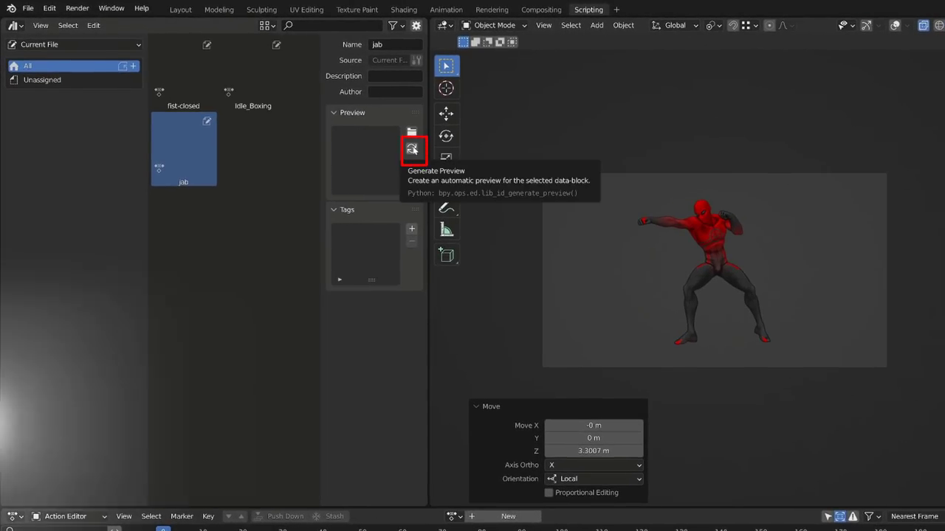
left_click(412, 149)
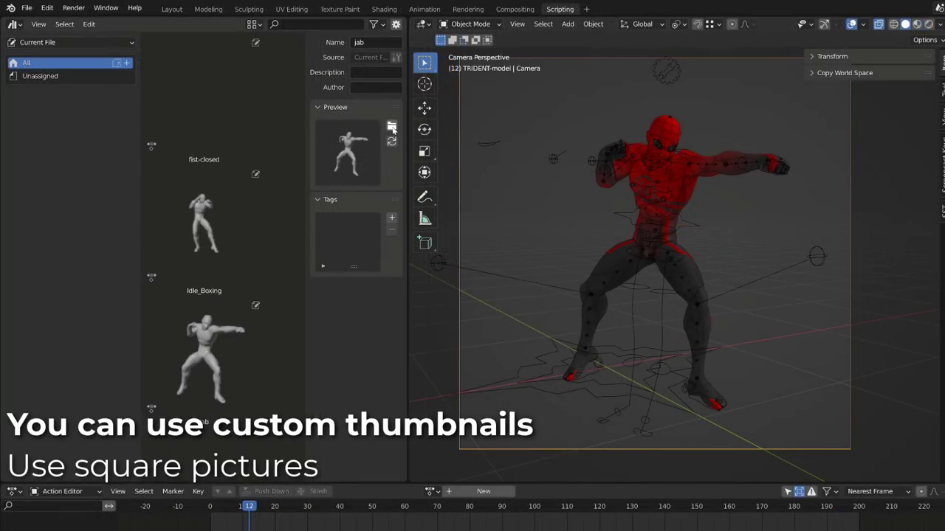
left_click(392, 128)
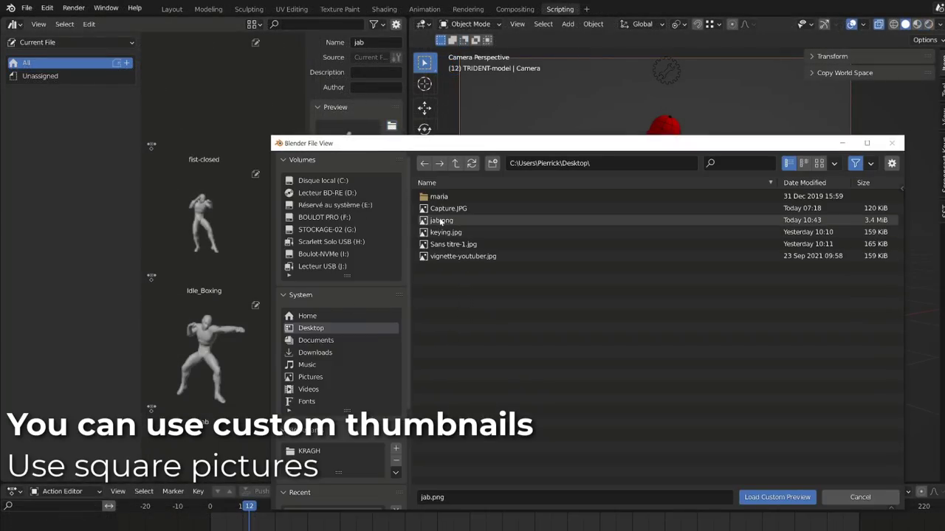
double_click(441, 221)
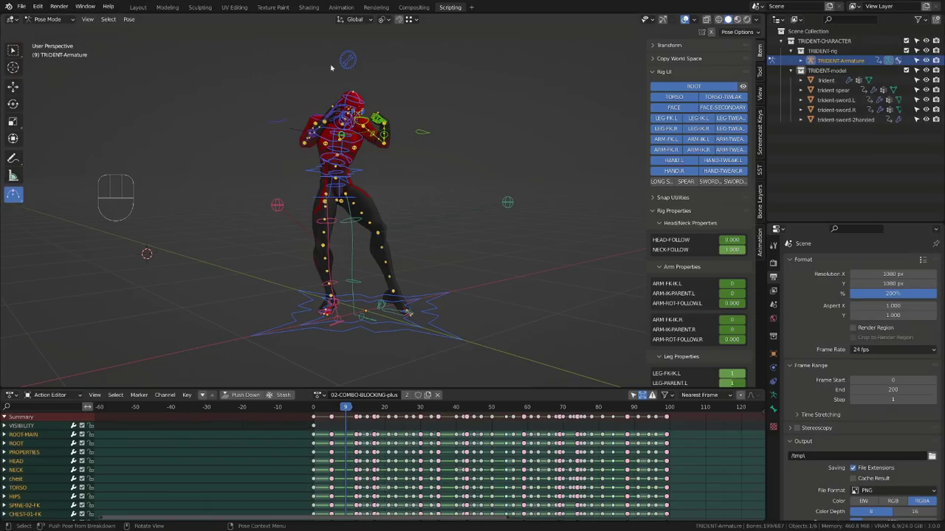
Step: Try the Breakdowner on the selected bones at frame 9, blending freely up to 100%, with precision, and in 10% increments
key("shift+e")
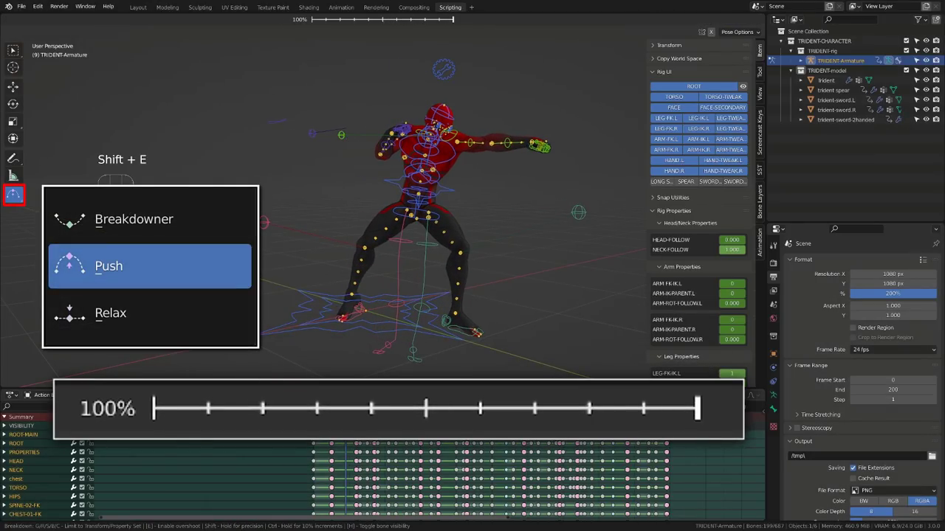
right_click(359, 249)
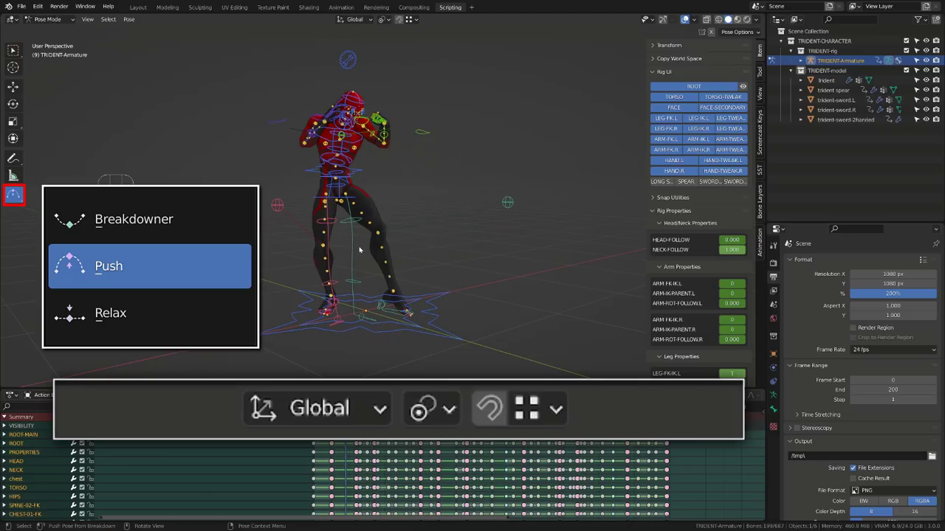
key("shift+e")
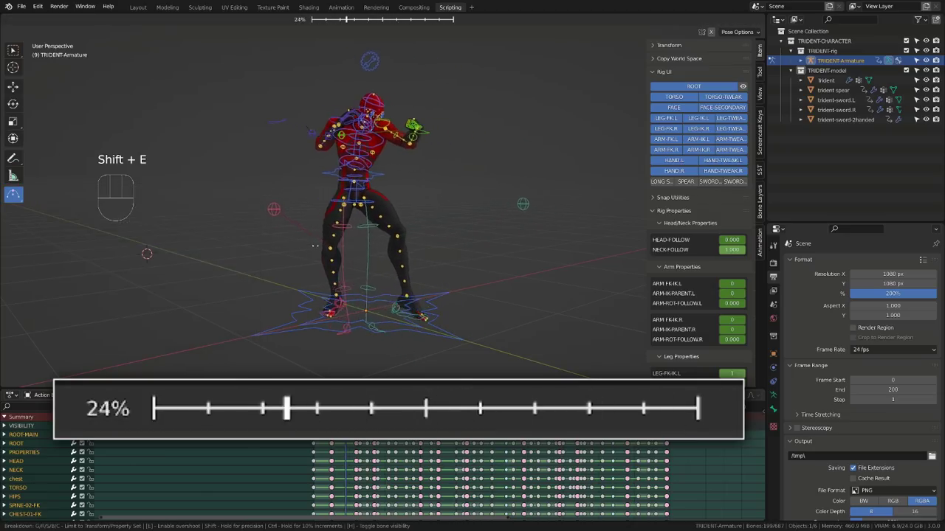
key("shift")
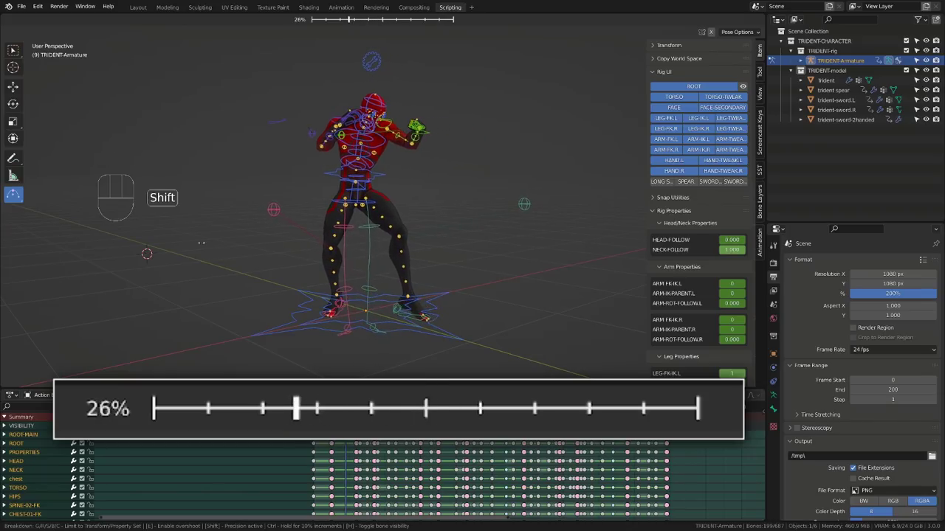
key("ctrl")
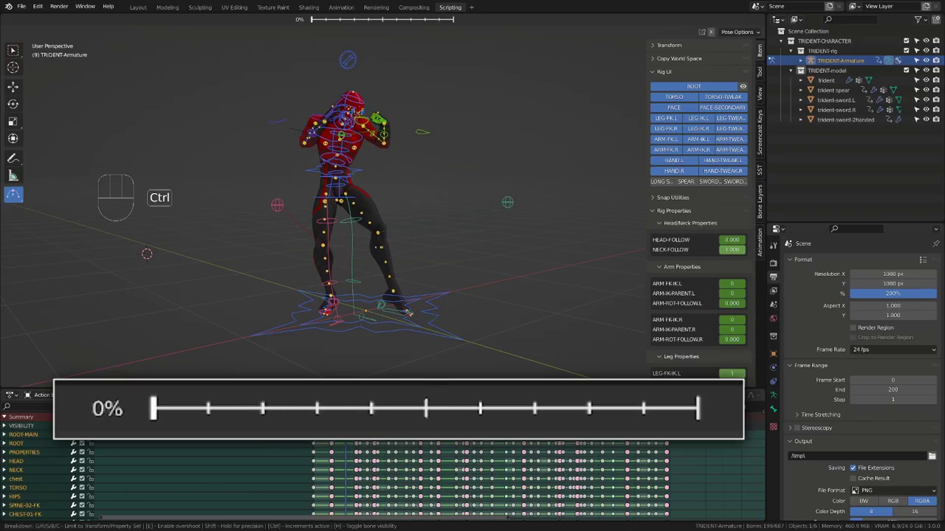
left_click(421, 242)
key("alt")
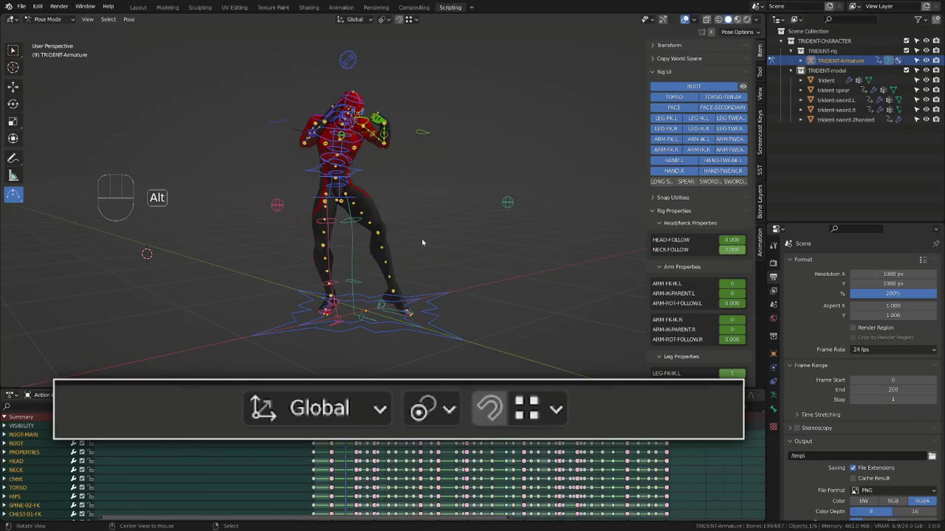
key("alt+e")
key("ctrl")
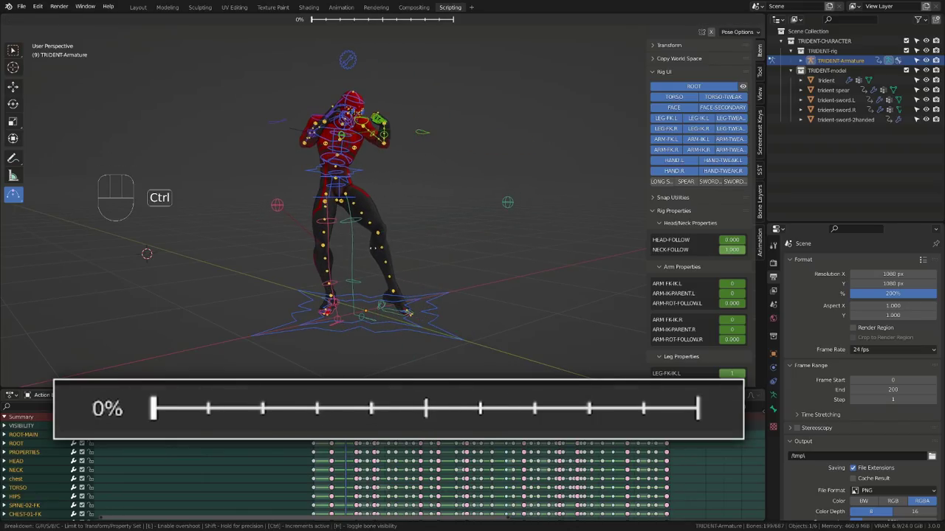
mouse_move(445, 242)
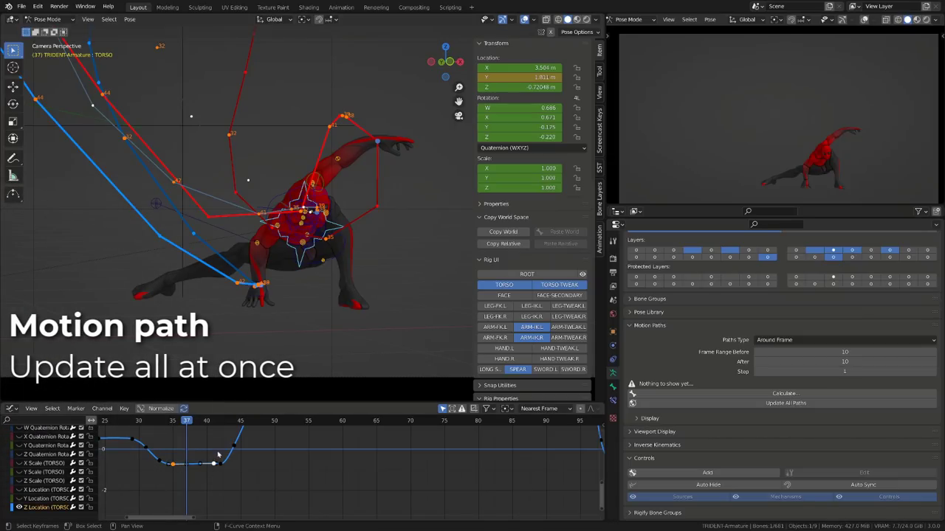
Step: Lower the torso's selected Z Location keyframes by about 0.11 in the graph editor and update all motion paths
key("g")
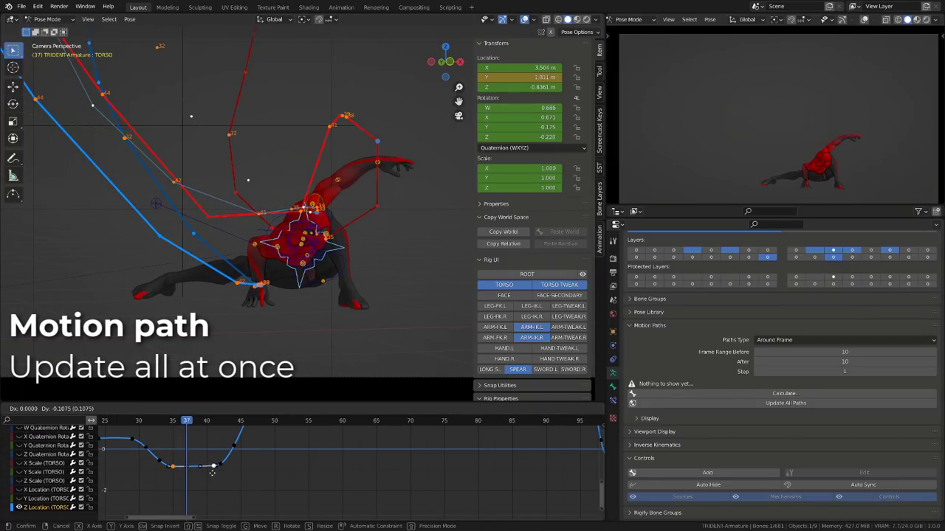
left_click(212, 473)
left_click(773, 404)
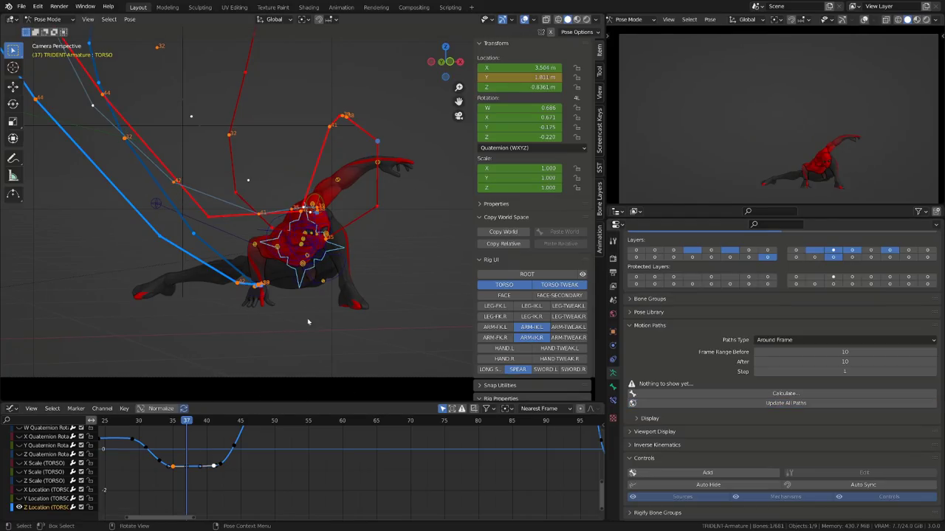
Step: Try moving the torso control upward in the viewport at frame 37
key("g")
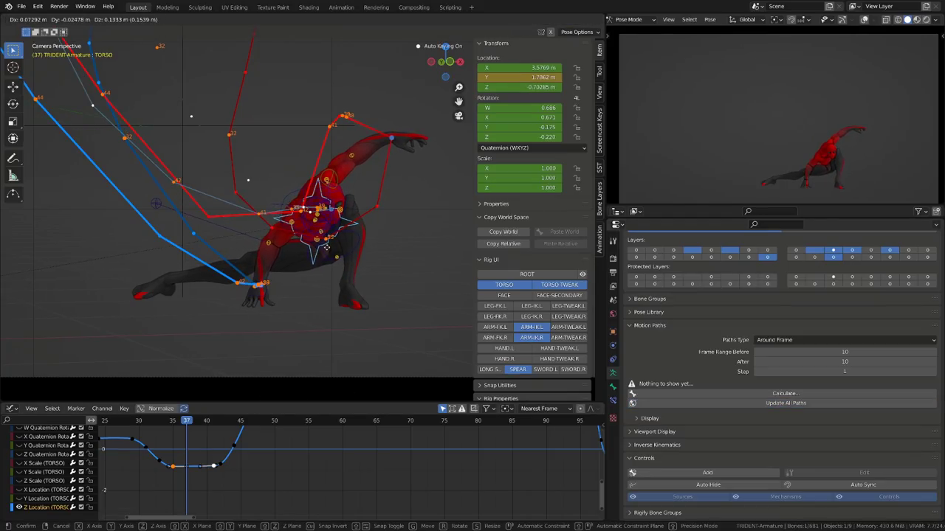
left_click(370, 193)
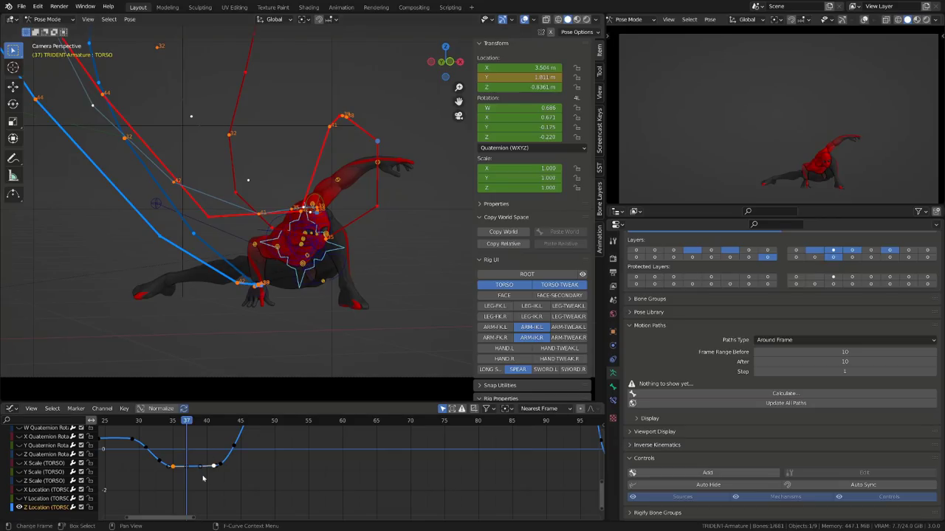
Step: Raise the torso's selected Z Location keyframes by about 0.19 in the graph editor and update the motion paths
key("g")
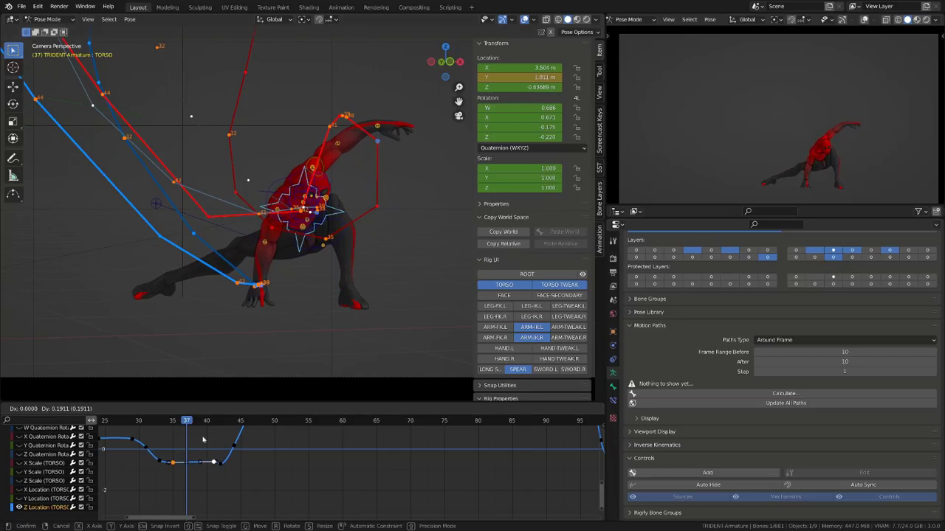
left_click(203, 439)
key("q")
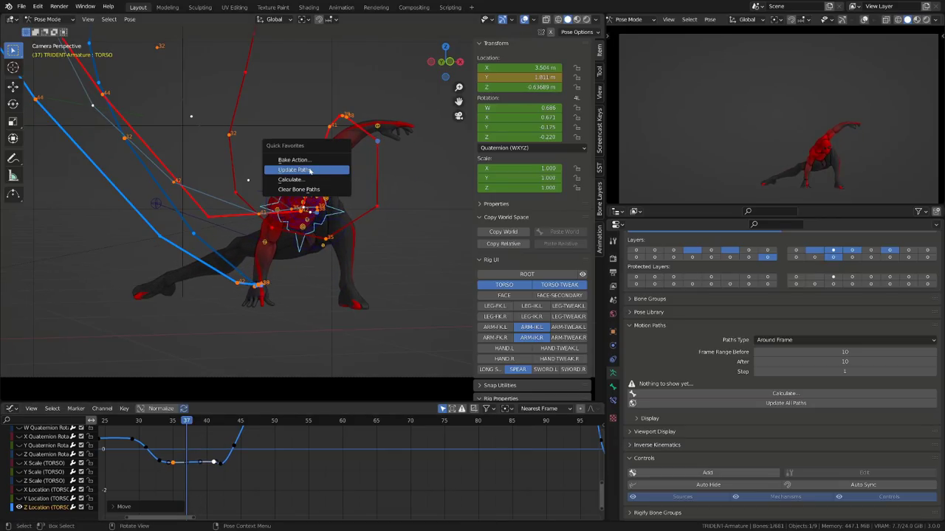
key("Return")
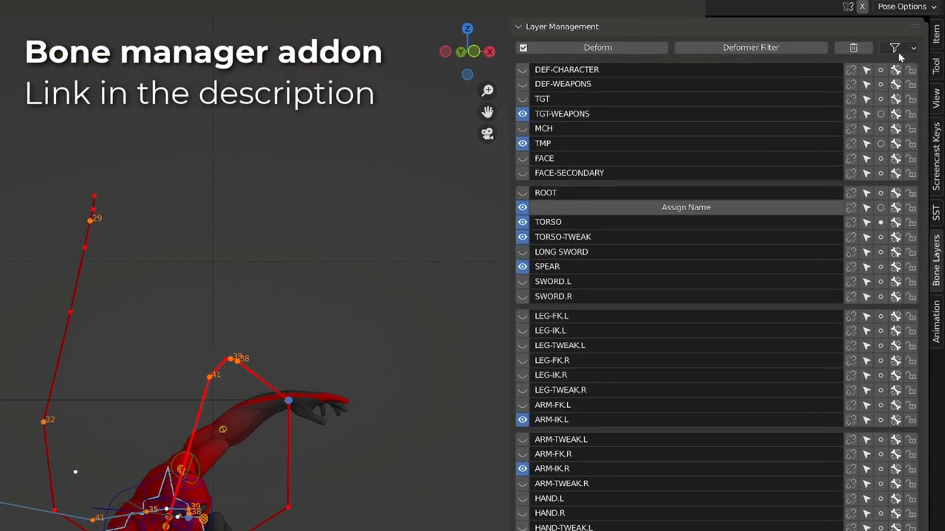
Step: Examine the layer list's visibility and filter options, plus the Layer Tools and Rig UI sections of the Bone Manager add-on
left_click(896, 49)
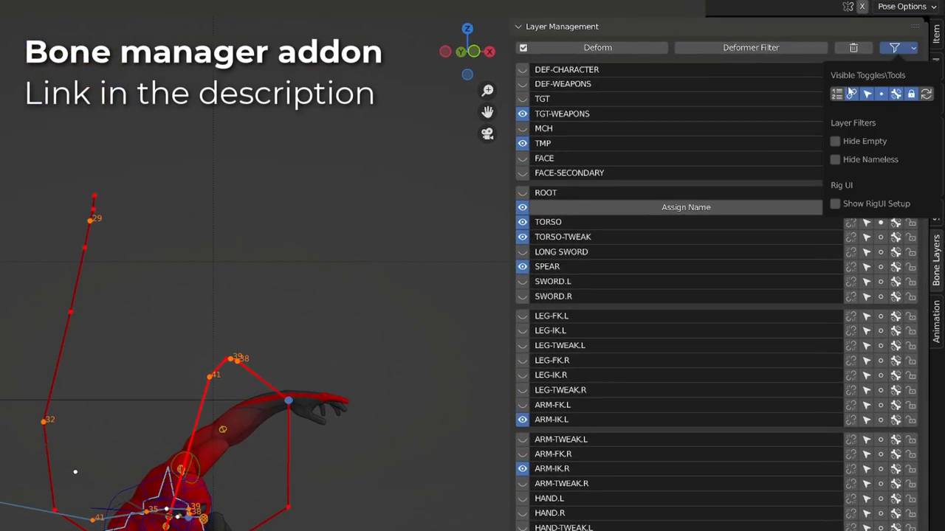
left_click(851, 96)
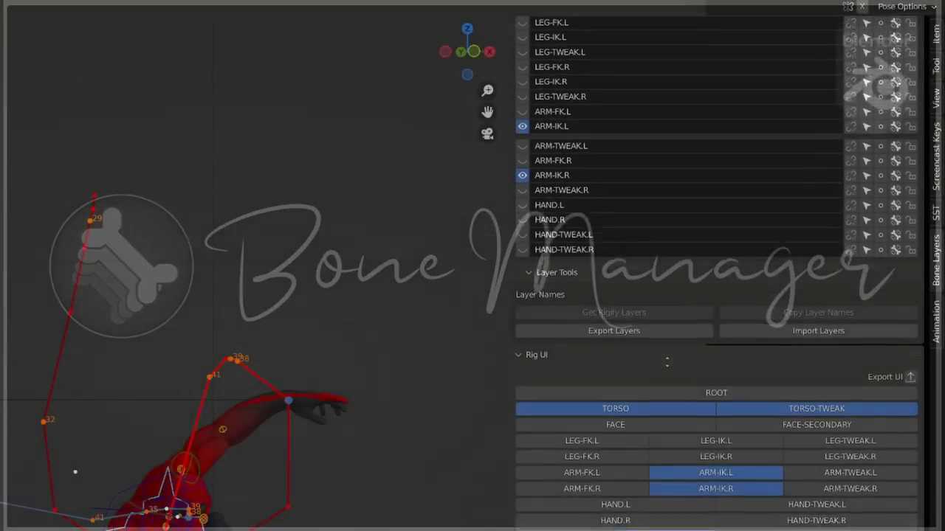
scroll(660, 400, "down", 2)
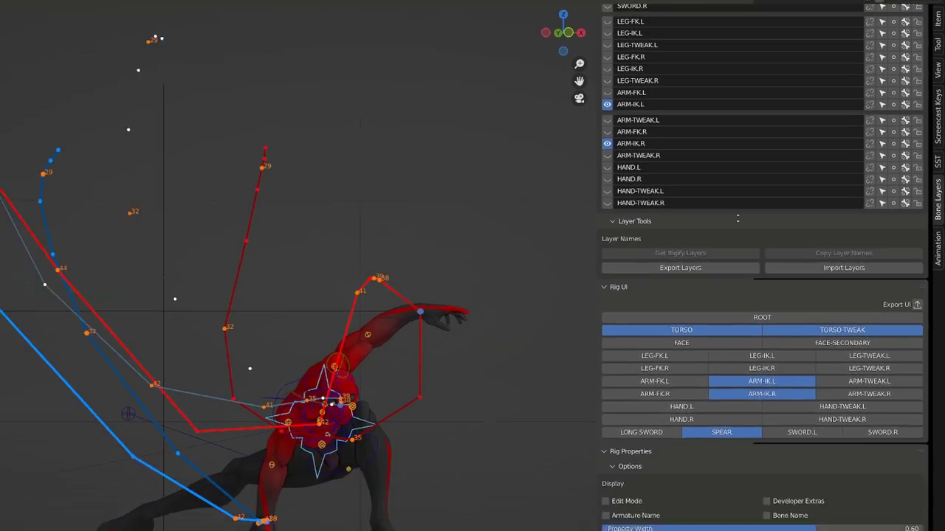